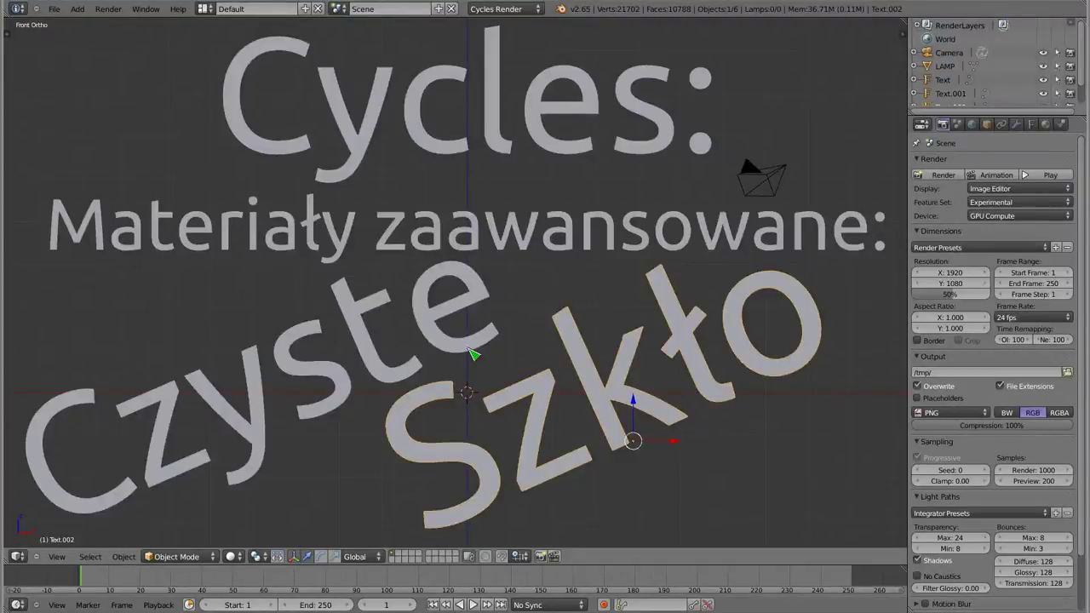
Step: Delete the 'Szkło', 'Czyste' and 'Materiały zaawansowane:' title texts, then select the 'Cycles:' text
right_click(645, 341)
key(x)
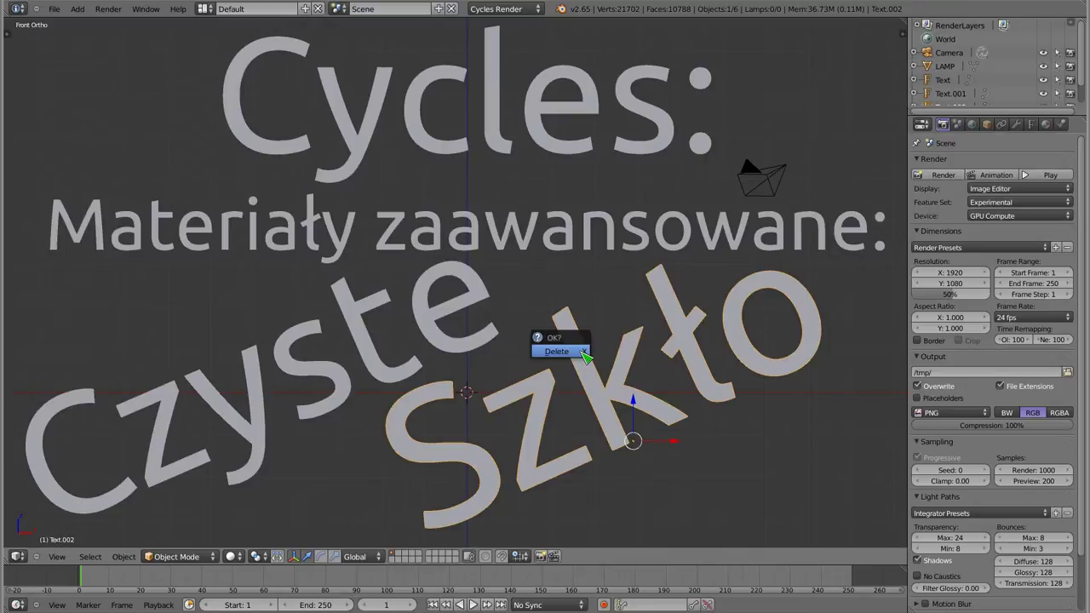
click(586, 356)
right_click(474, 292)
key(x)
click(475, 292)
right_click(480, 246)
key(x)
click(478, 246)
right_click(445, 161)
Step: Delete the 'Cycles:' title text and add a scaled-up ground plane
key(x)
click(442, 147)
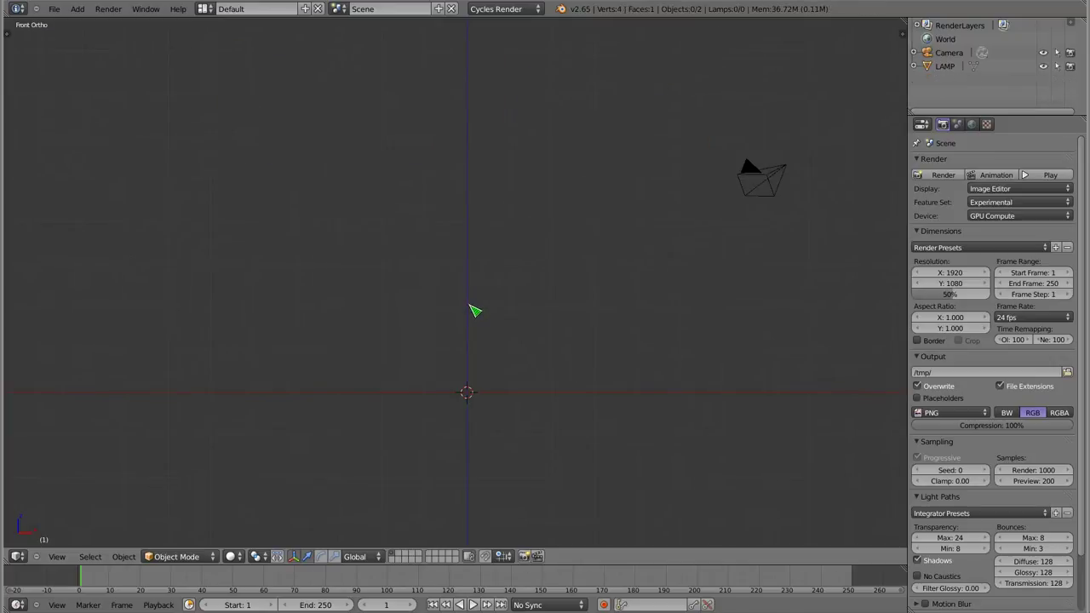
key(shift+a)
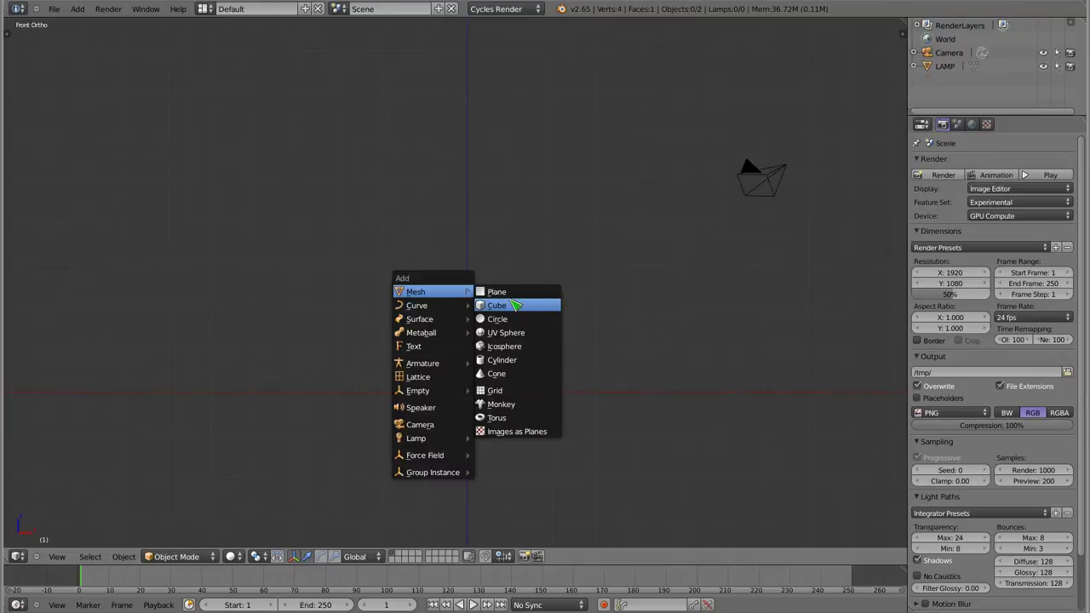
click(511, 293)
key(s)
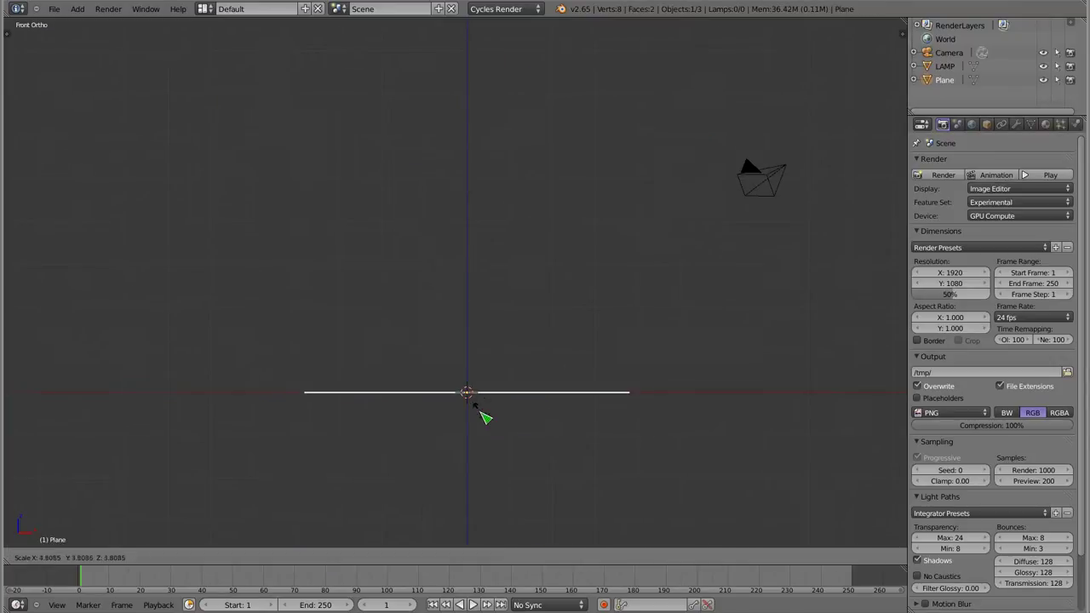
click(504, 418)
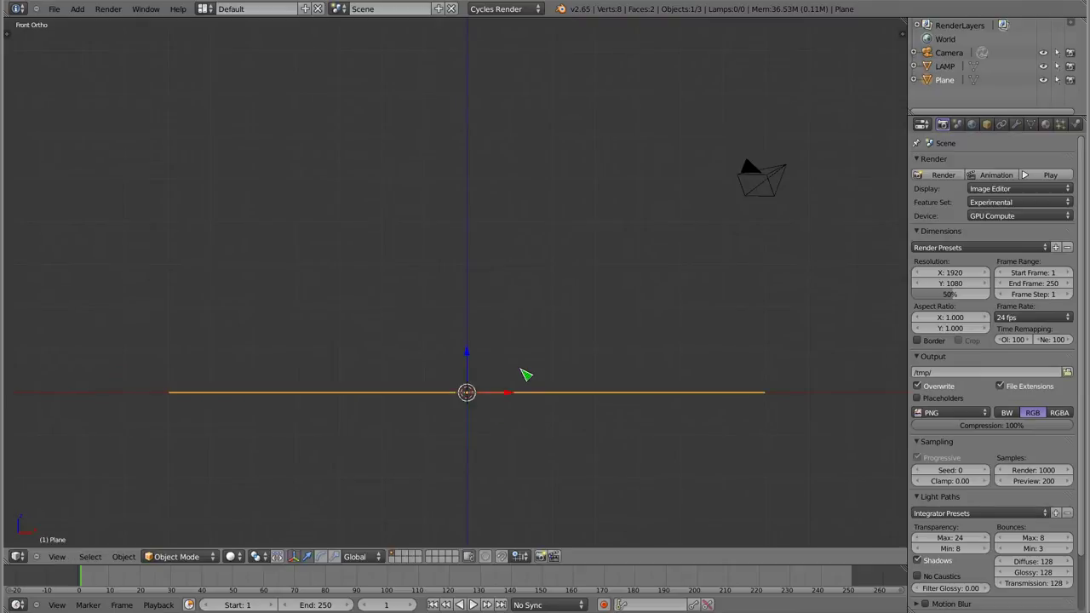
middle_drag(501, 377, 503, 347)
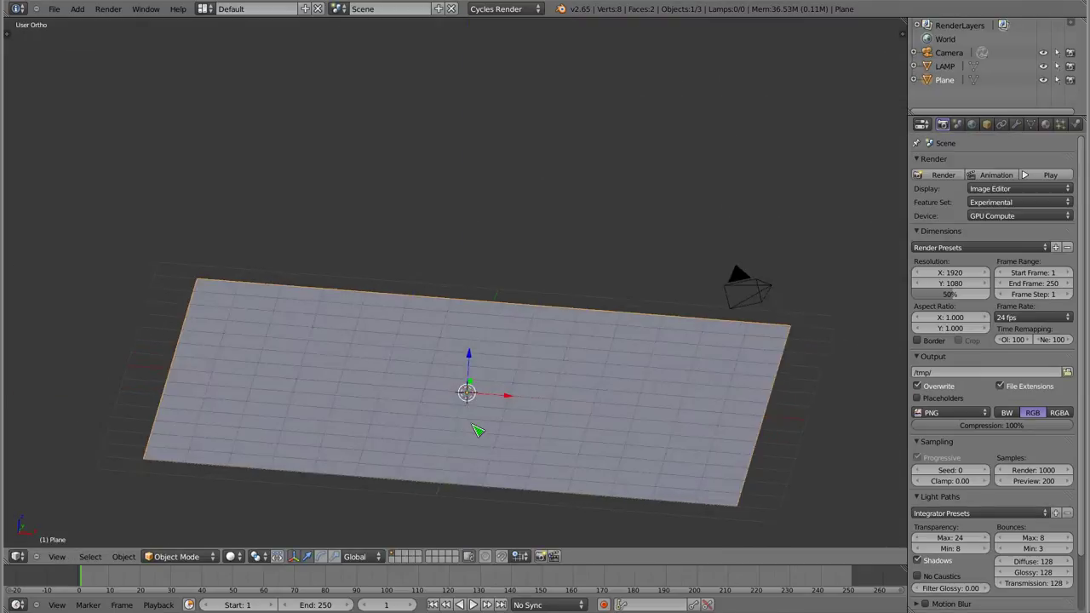
Step: Add a cylinder, raise it 1 unit along Z and slim it in X/Y
key(shift+a)
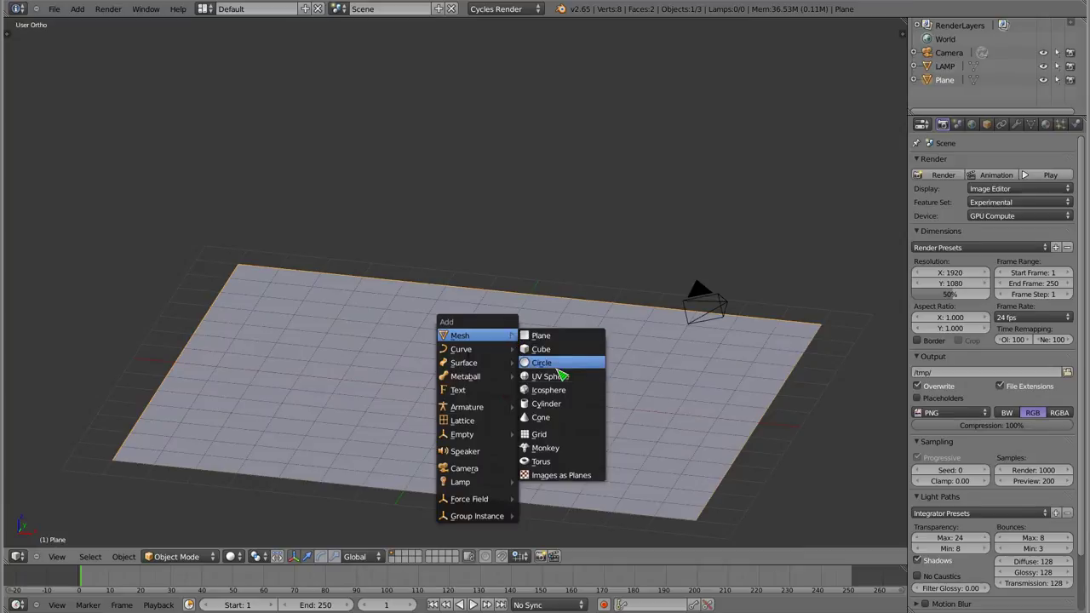
click(579, 407)
key(g)
key(z)
key(1)
key(Return)
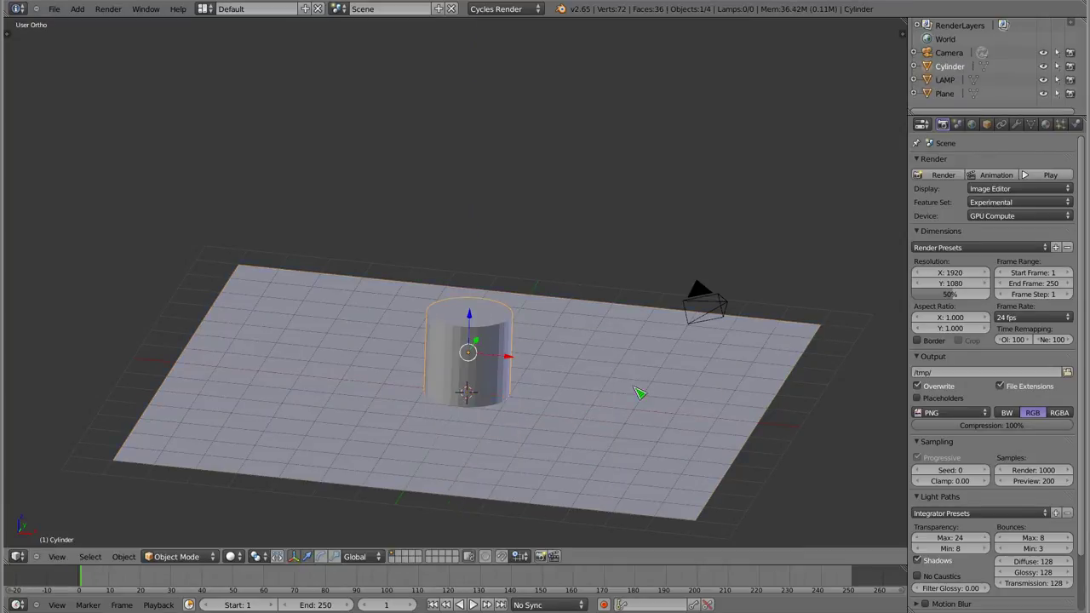
key(s)
key(shift+z)
click(545, 380)
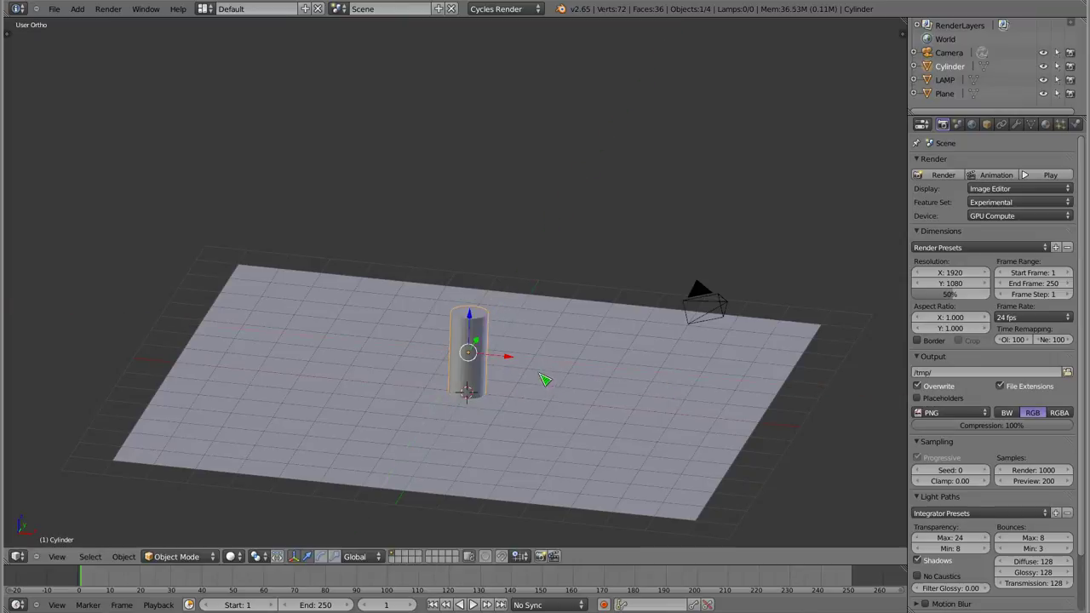
Step: Duplicate the cylinder along X to the right and left, then duplicate the outer pair
key(shift+d)
key(x)
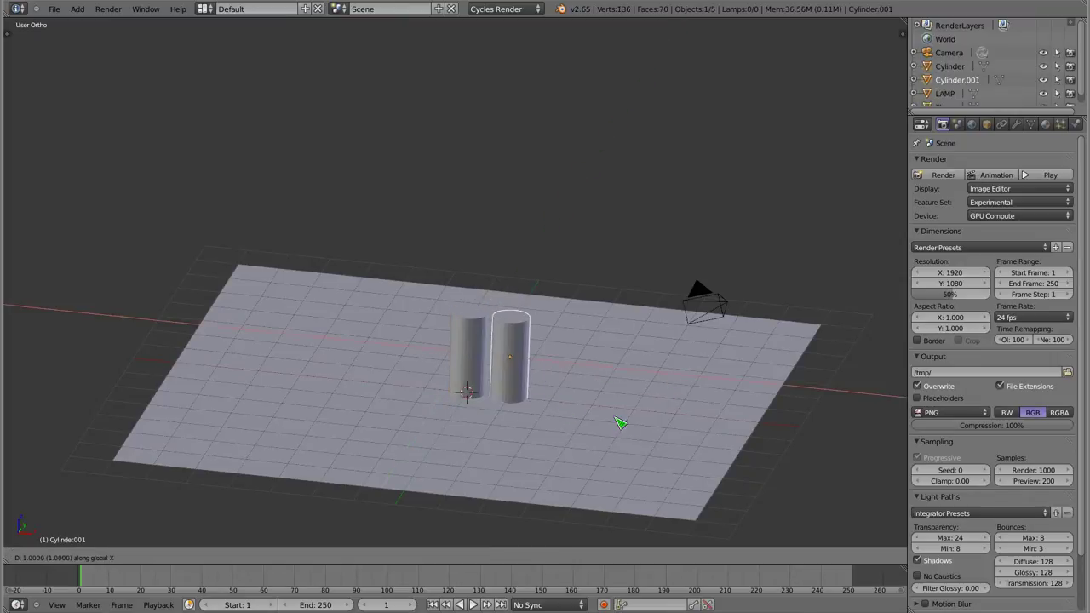
click(628, 427)
key(shift+d)
key(x)
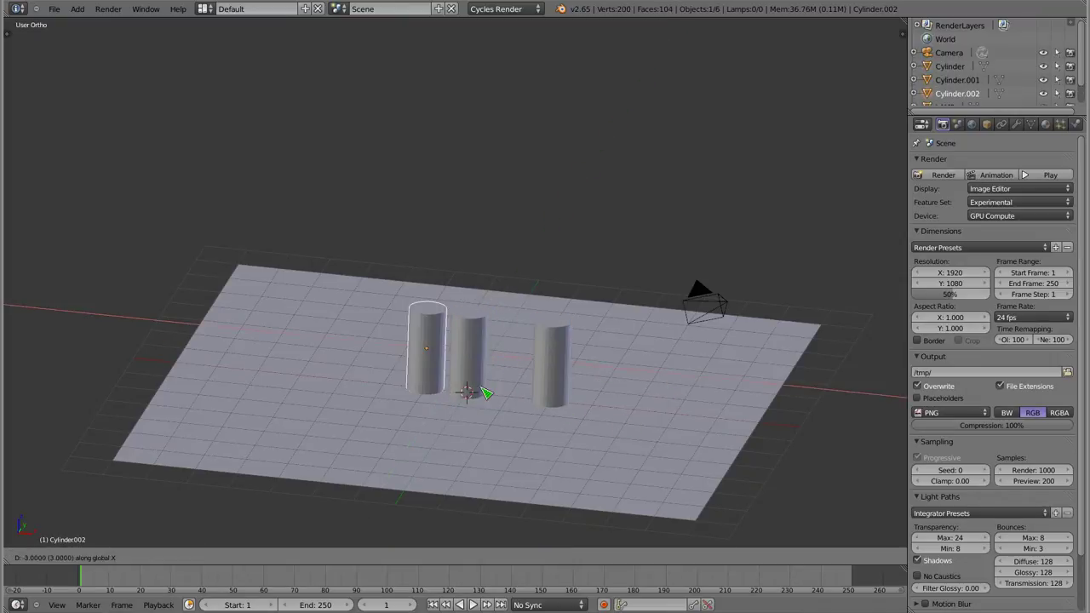
click(462, 396)
shift+click(561, 383)
key(shift+d)
Step: Cancel the copies' move and delete the extra duplicated cylinders
key(z)
right_click(620, 430)
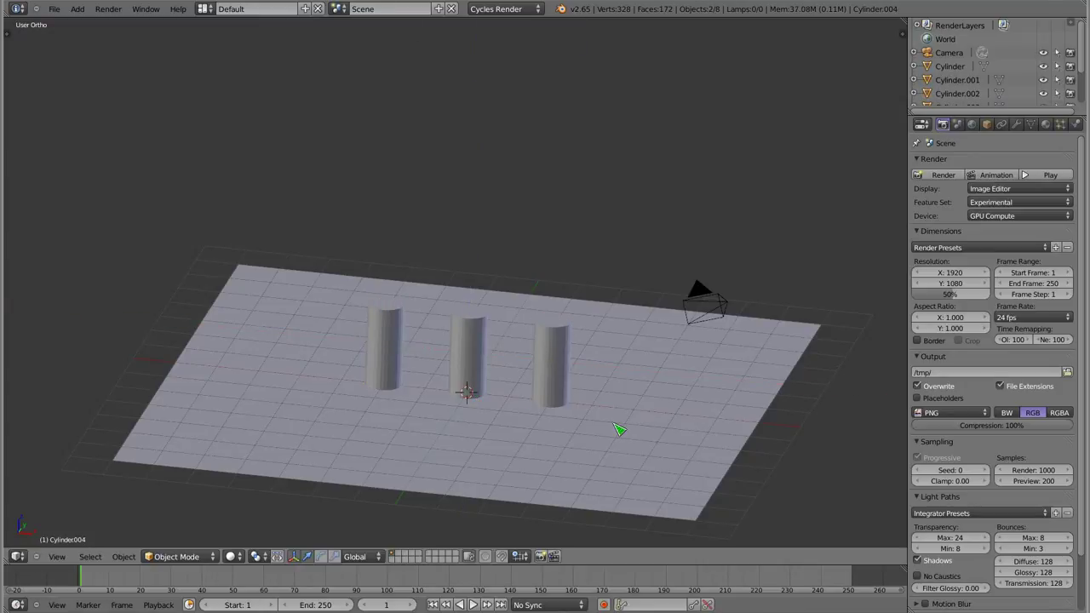
scroll(535, 213, down, 6)
shift+middle_drag(513, 199, 482, 375)
key(Delete)
Step: Duplicate the left and right cylinders in place and rotate the copies 90° around Z
scroll(470, 462, up, 2)
scroll(528, 504, up, 5)
shift+middle_drag(528, 503, 486, 250)
right_click(405, 234)
shift+right_click(565, 254)
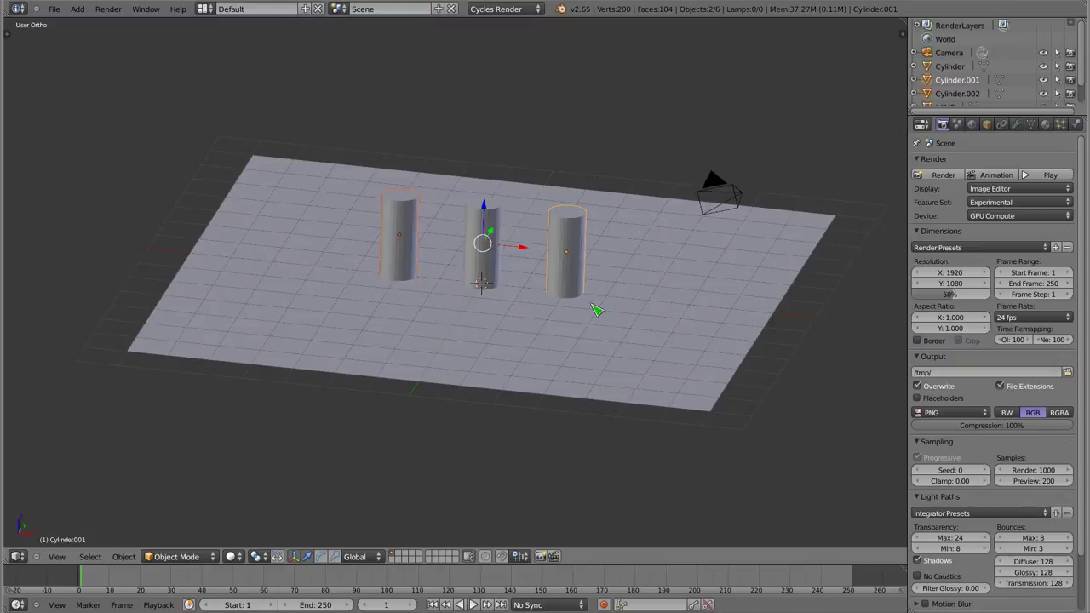
key(shift+d)
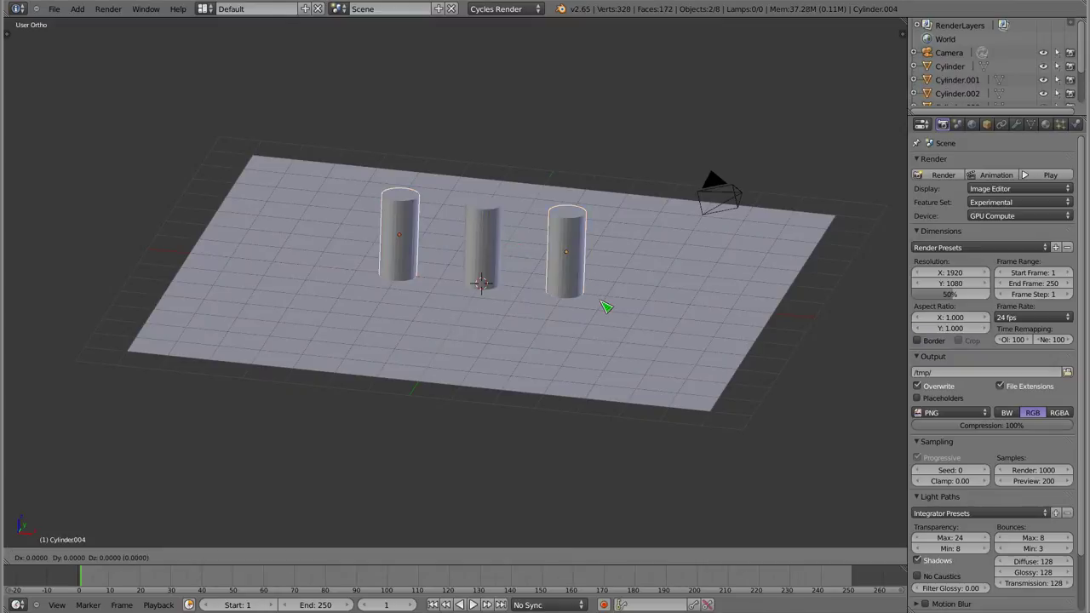
right_click(601, 302)
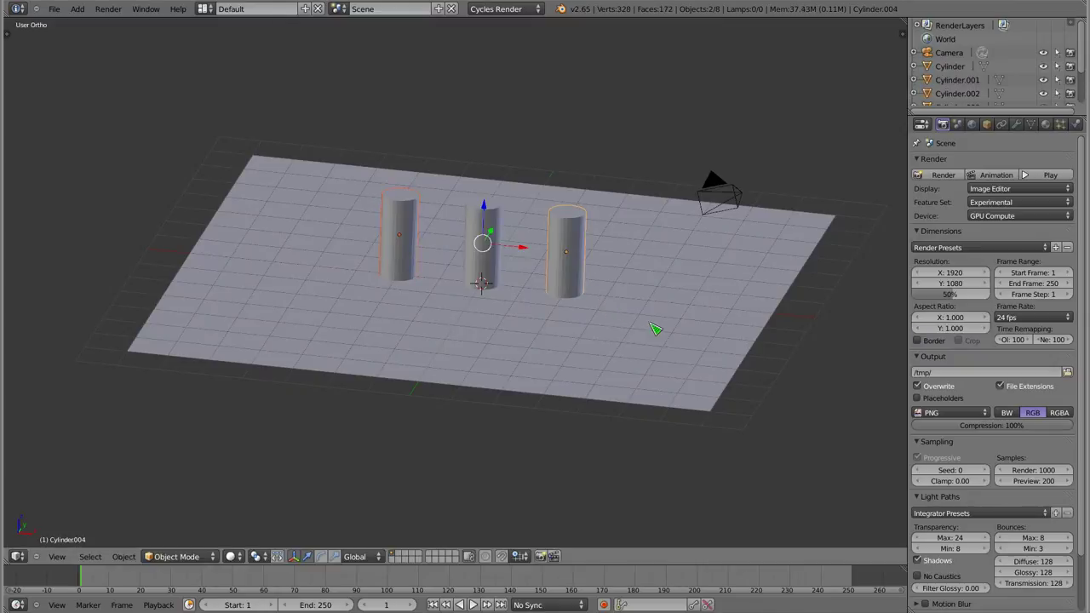
text(rz)
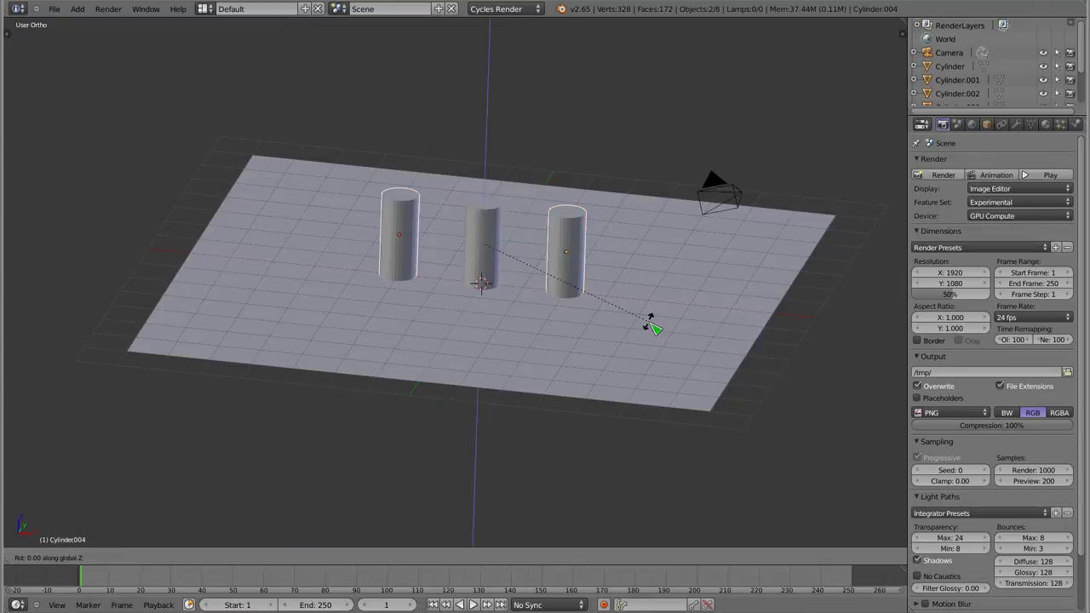
text(90)
key(Return)
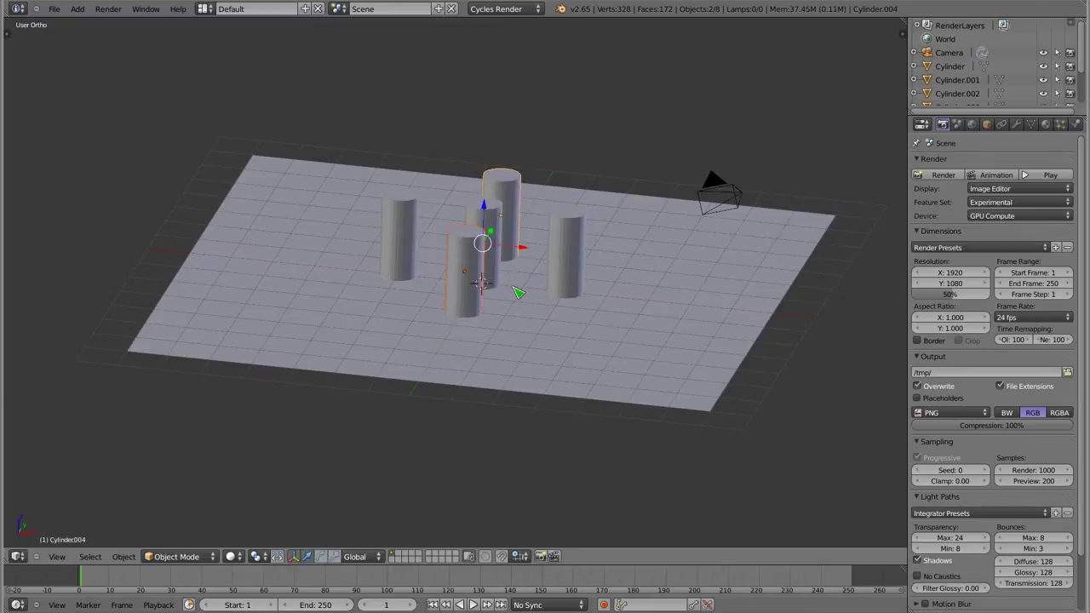
middle_drag(518, 292, 618, 225)
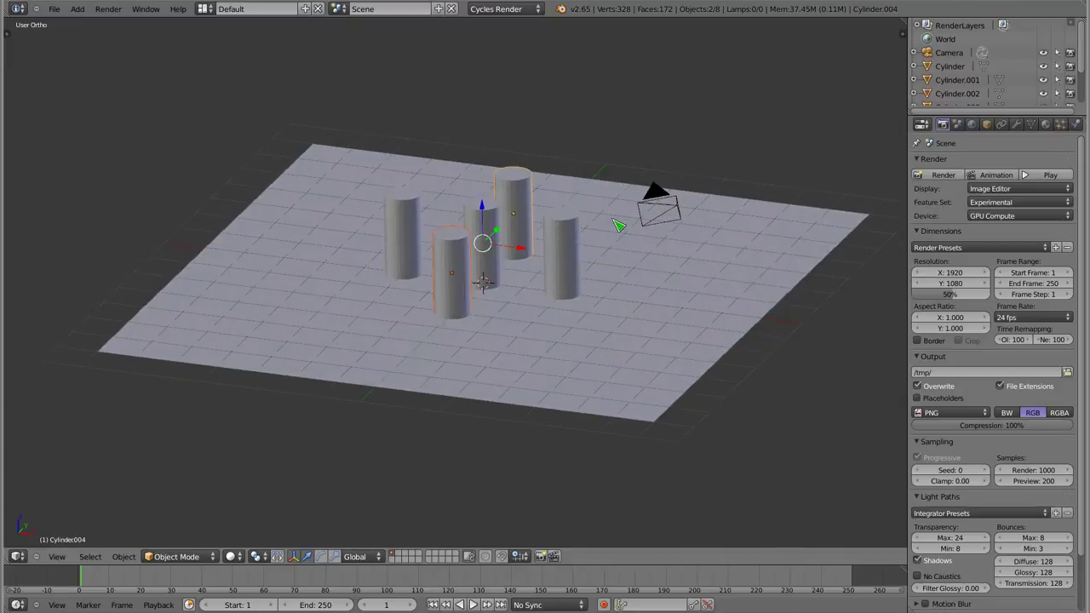
key(shift+a)
Step: Add a new plane for the table top, scale it and raise it above the cylinders
click(580, 280)
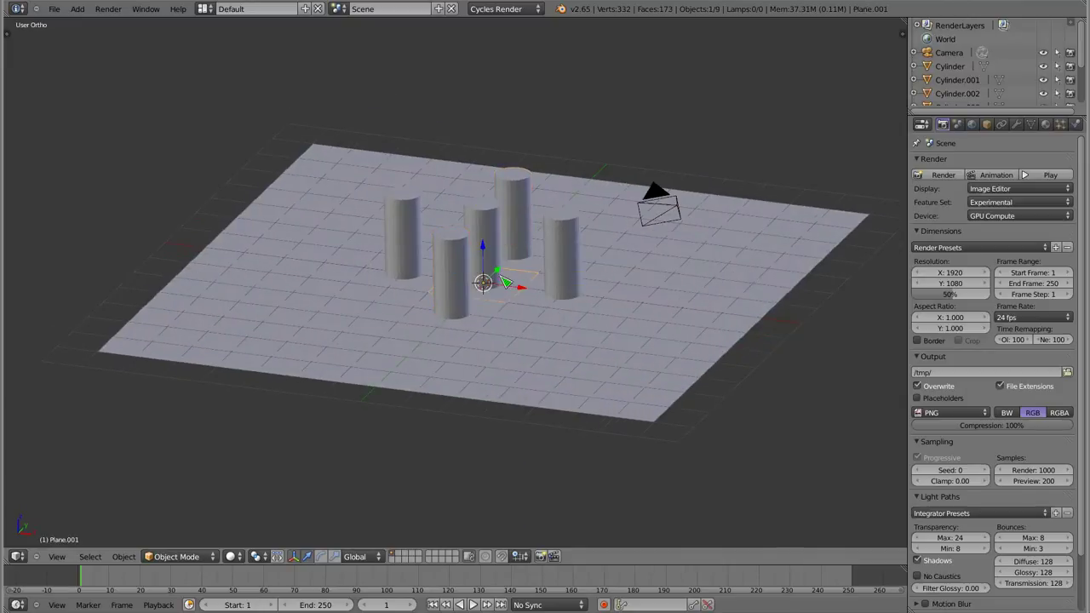
key(s)
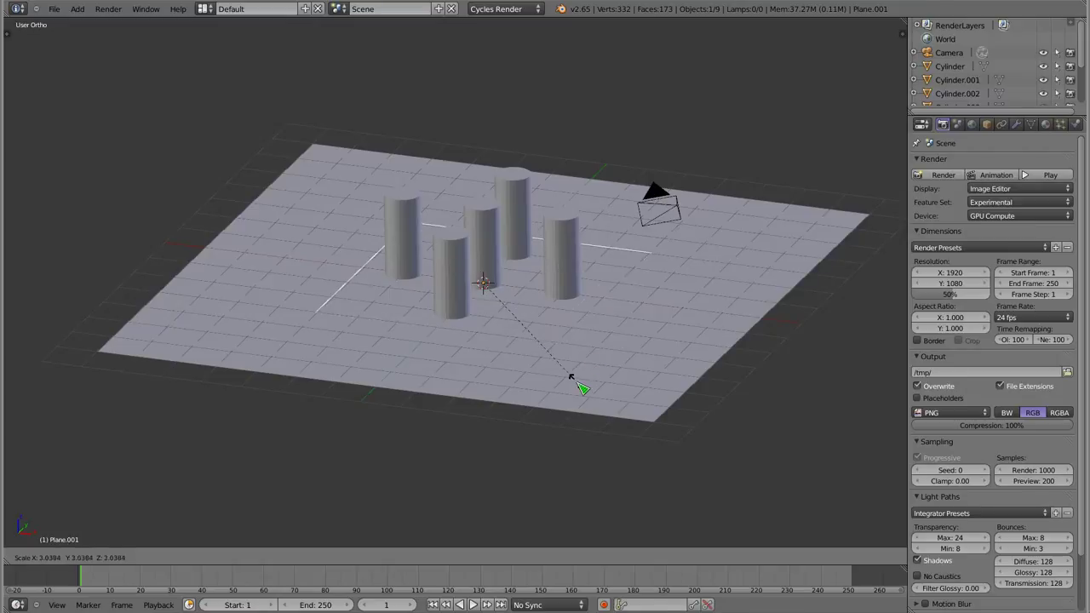
click(570, 380)
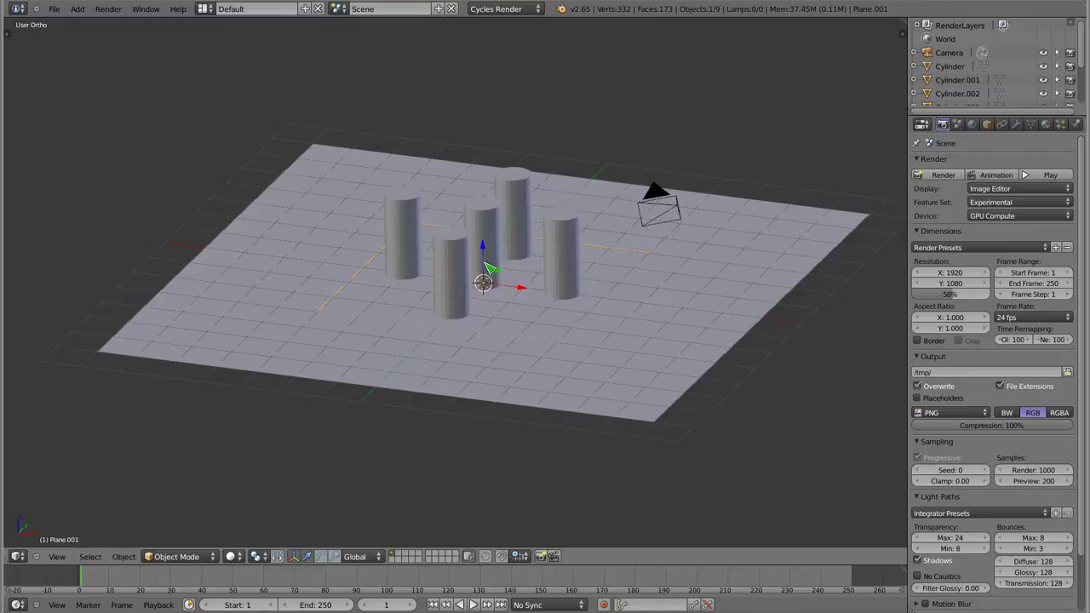
drag(483, 247, 483, 167)
mouse_move(483, 167)
middle_down()
mouse_move(489, 93)
mouse_move(626, 269)
middle_up()
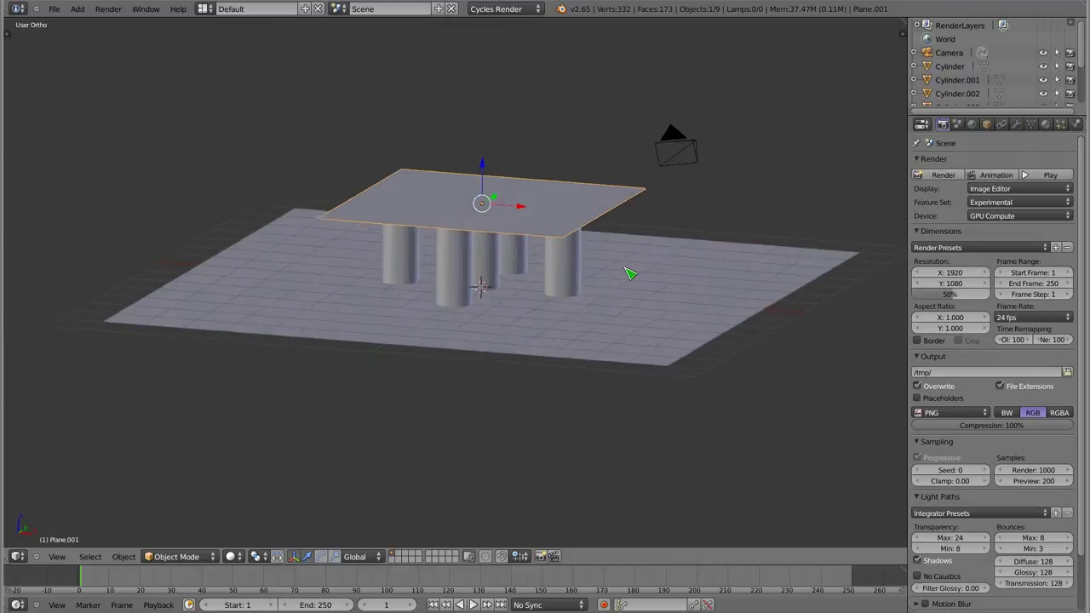
scroll(576, 245, up, 3)
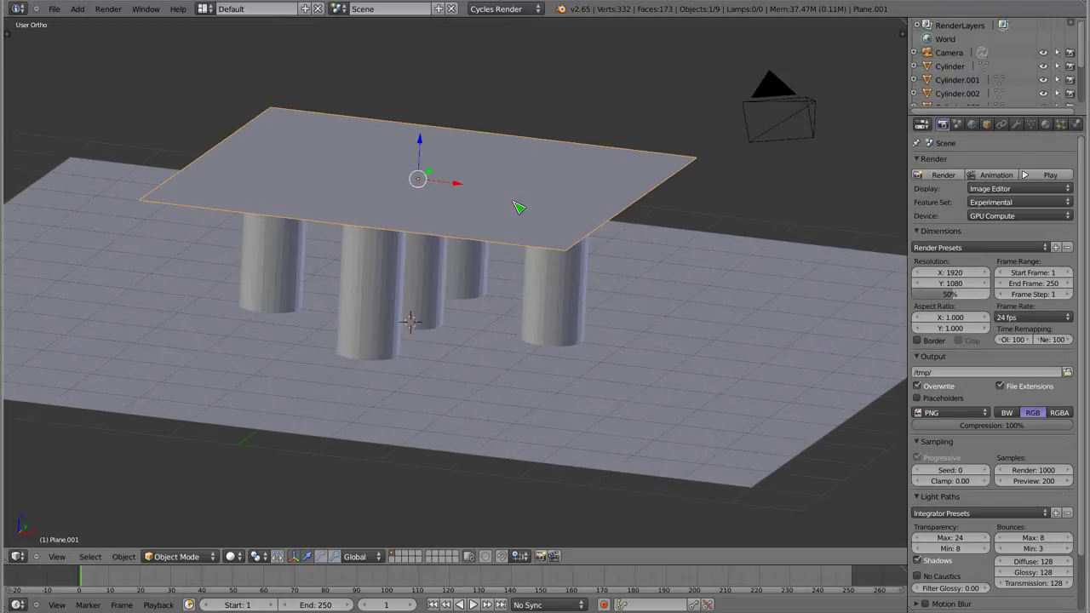
Step: Extrude the table top in Edit Mode to give it thickness, then view it front-on in wireframe
key(Tab)
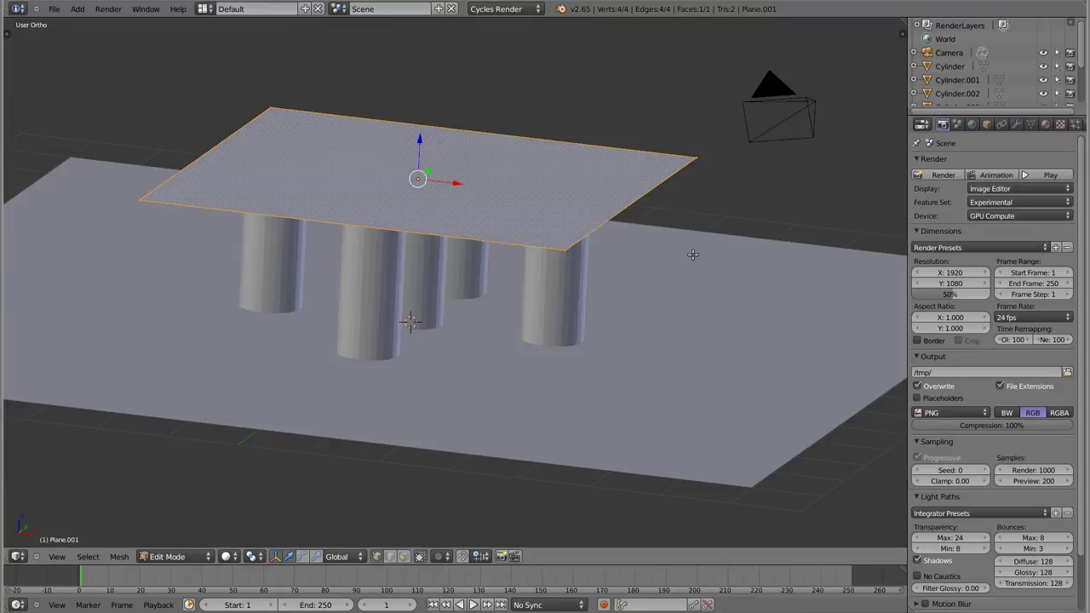
key(e)
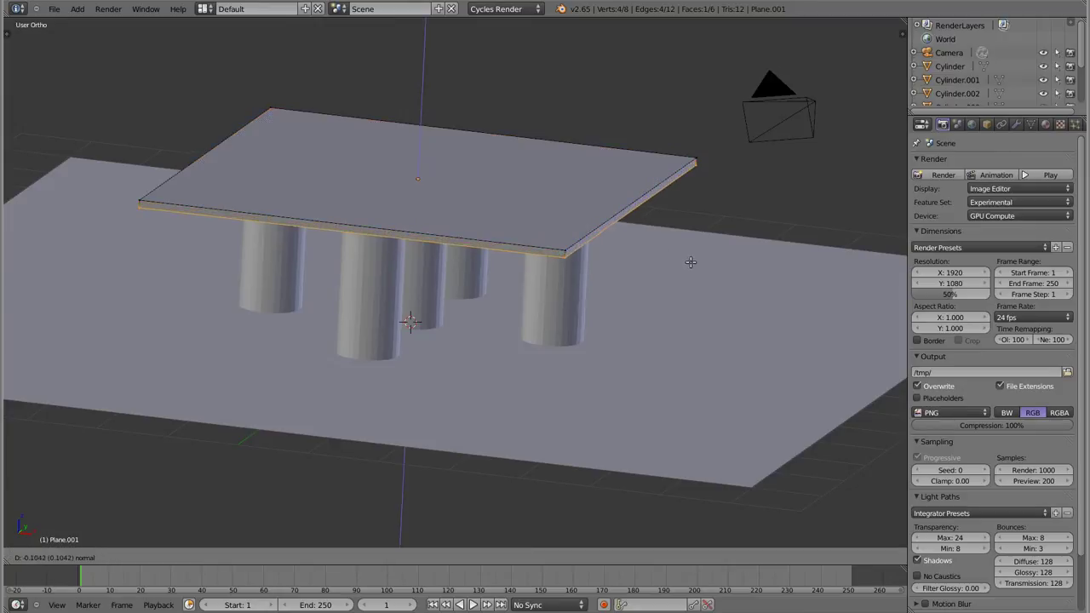
click(690, 262)
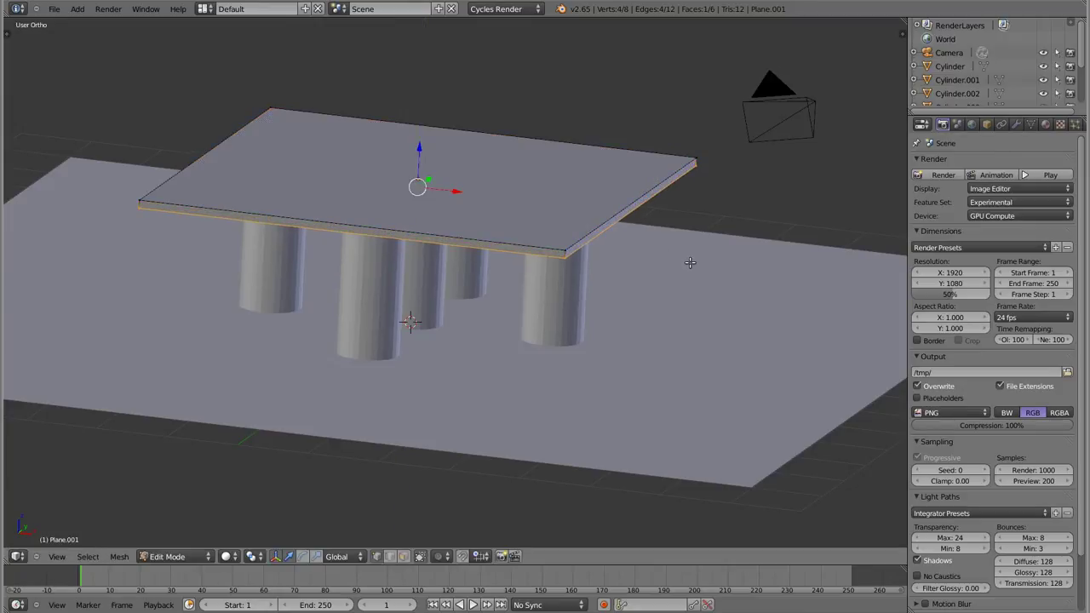
key(Tab)
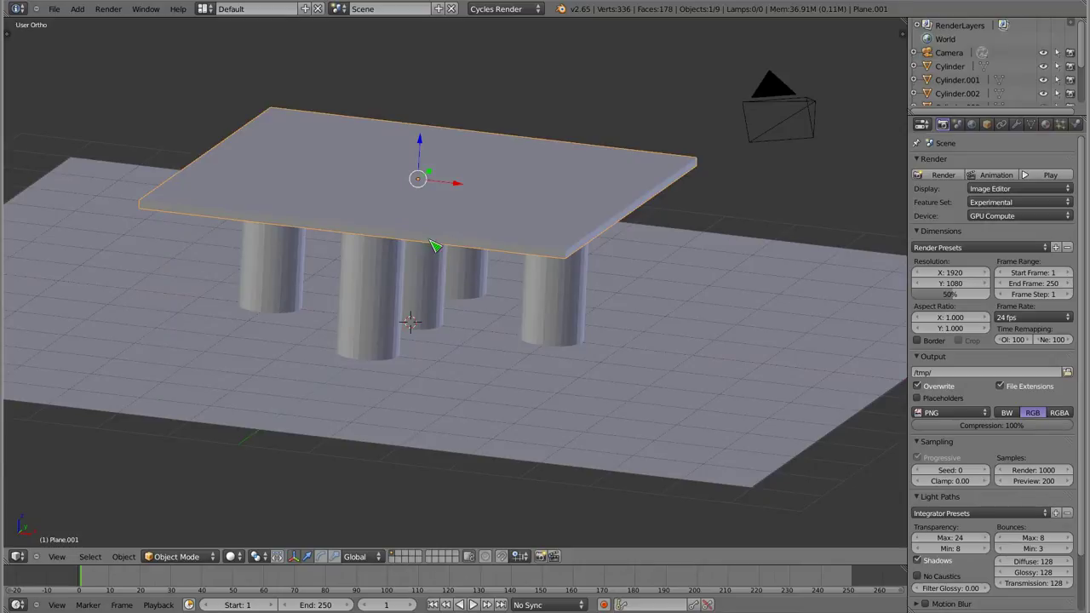
key(KP_1)
key(z)
shift+middle_drag(151, 437, 564, 299)
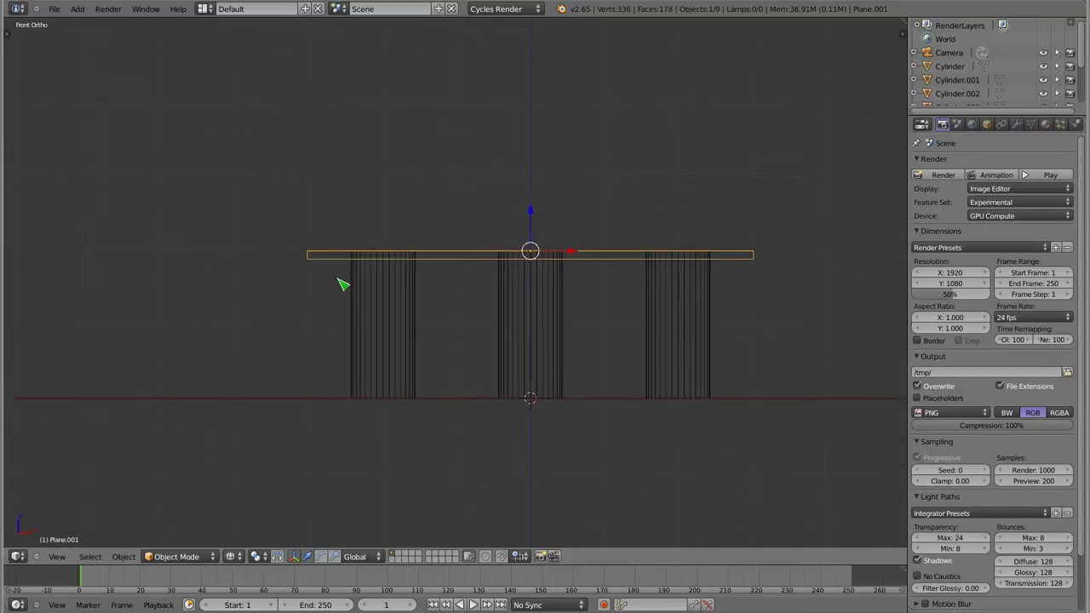
Step: Move the table top along Z in front wireframe view until it sits flush on the leg tops
drag(531, 223, 546, 146)
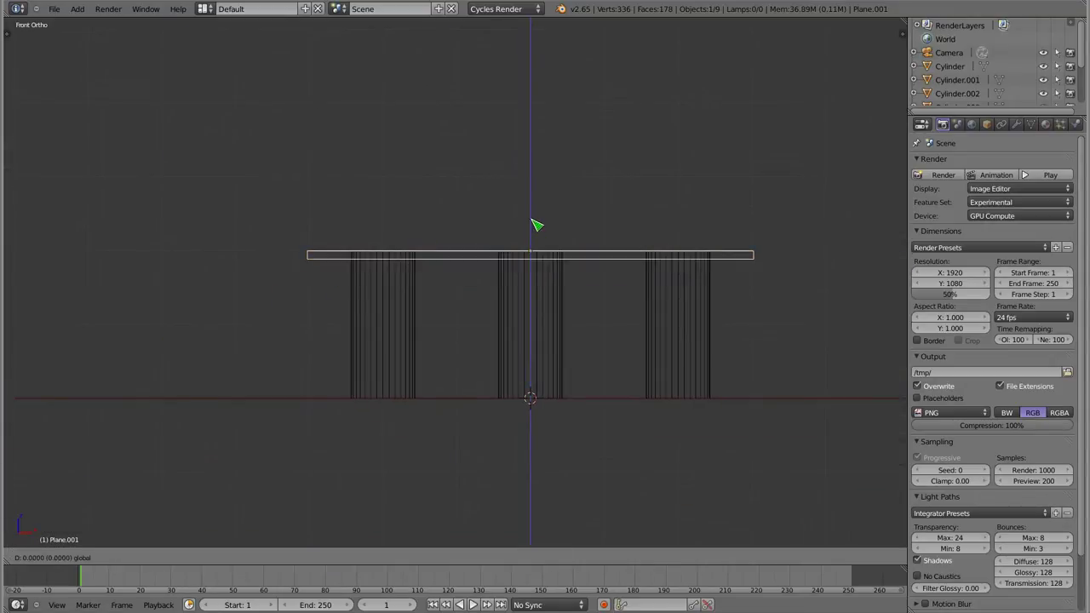
click(546, 146)
scroll(401, 267, up, 4)
scroll(425, 275, up, 3)
scroll(409, 238, up, 3)
scroll(385, 210, up, 4)
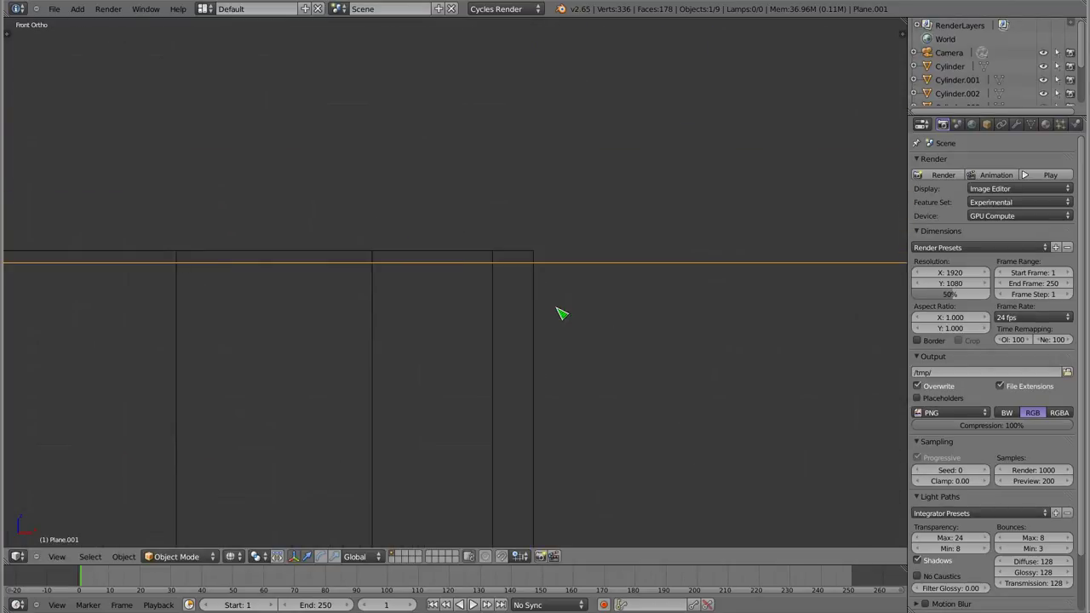
key(g)
key(z)
click(615, 280)
scroll(560, 261, down, 2)
scroll(560, 262, down, 2)
scroll(562, 265, down, 3)
scroll(562, 267, down, 1)
mouse_move(596, 294)
shift+middle_down()
mouse_move(523, 253)
mouse_move(519, 289)
mouse_move(491, 291)
mouse_move(397, 151)
shift+middle_up()
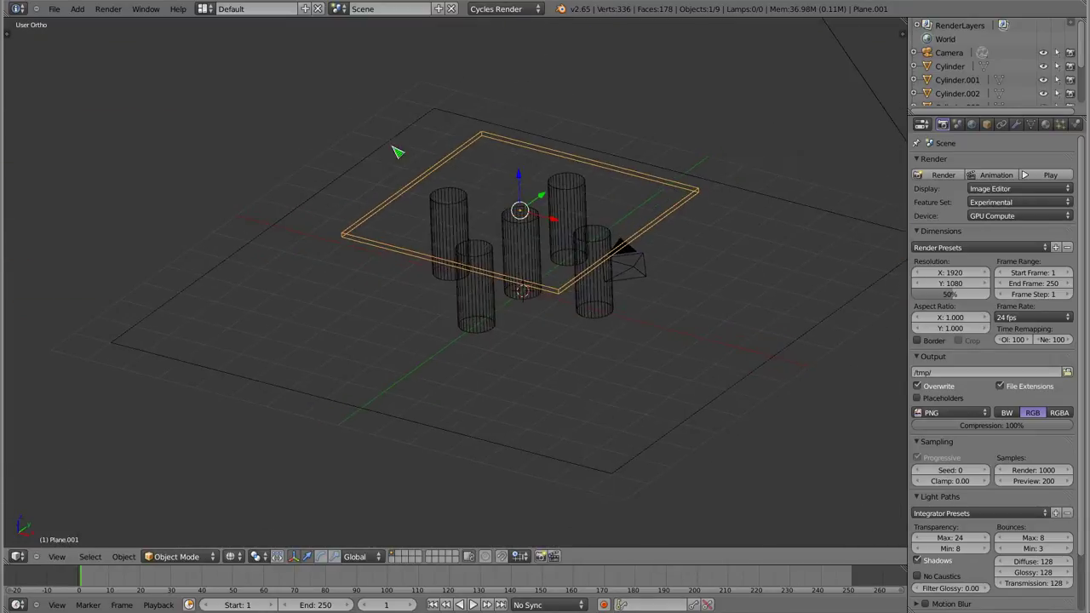
Step: Switch to the Cycles screen layout and set the viewport to Rendered shading
click(205, 9)
click(224, 74)
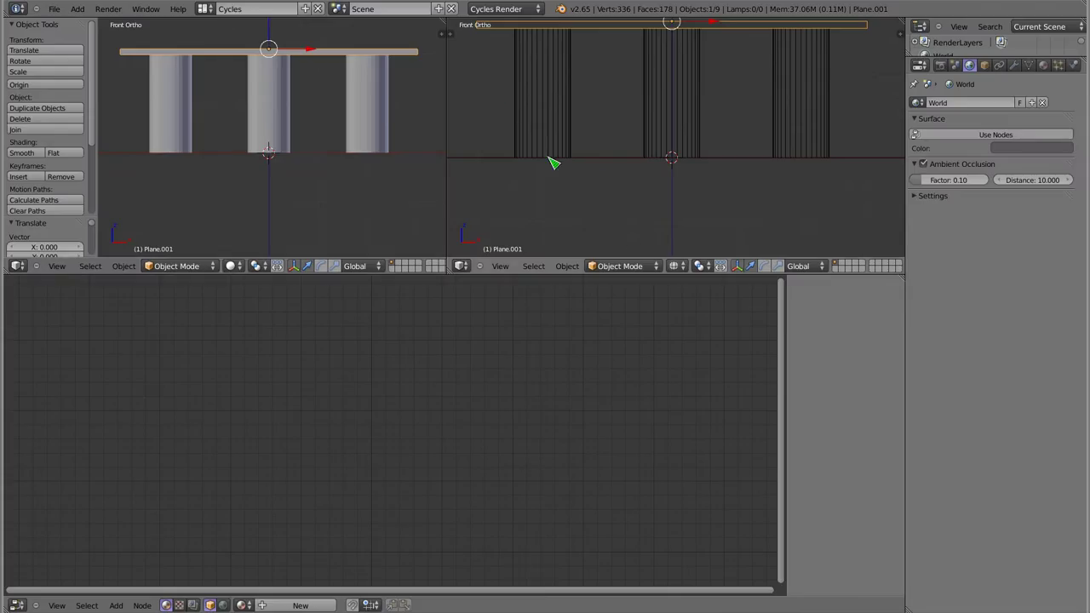
click(674, 266)
click(684, 180)
scroll(677, 153, down, 3)
mouse_move(657, 203)
middle_down()
mouse_move(639, 214)
mouse_move(698, 209)
mouse_move(691, 164)
mouse_move(687, 214)
middle_up()
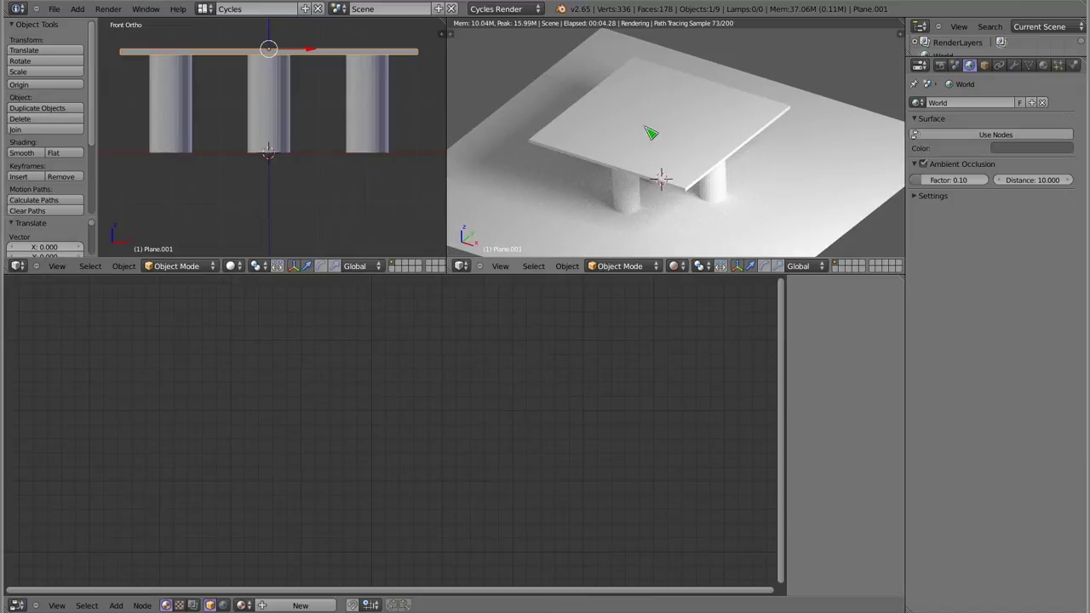
Step: With the Material tab showing, scale the ground plane much larger and reselect the tabletop
click(1043, 64)
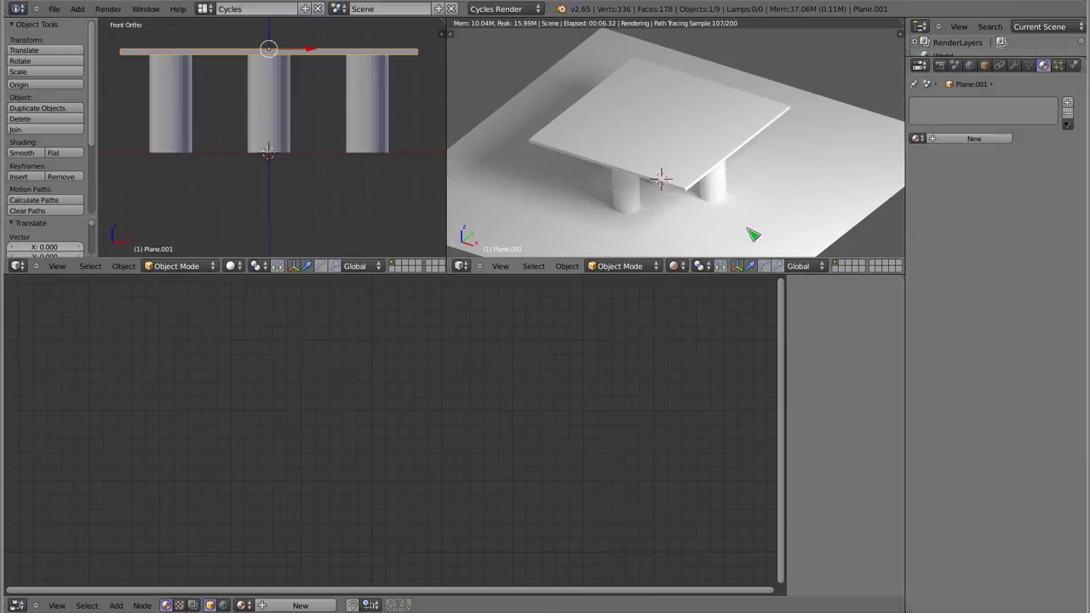
right_click(796, 189)
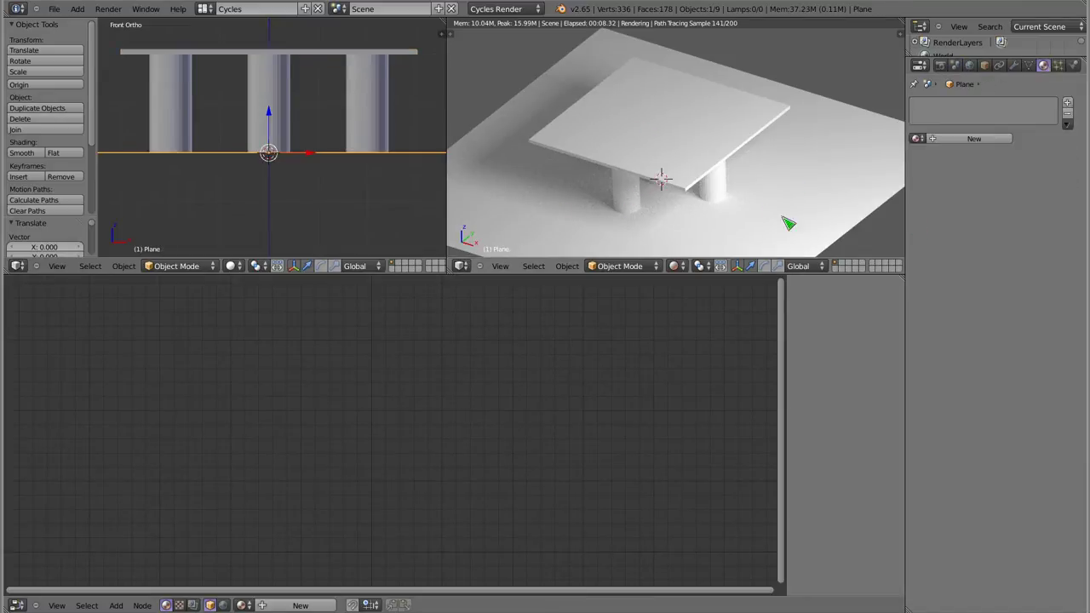
key(s)
click(511, 32)
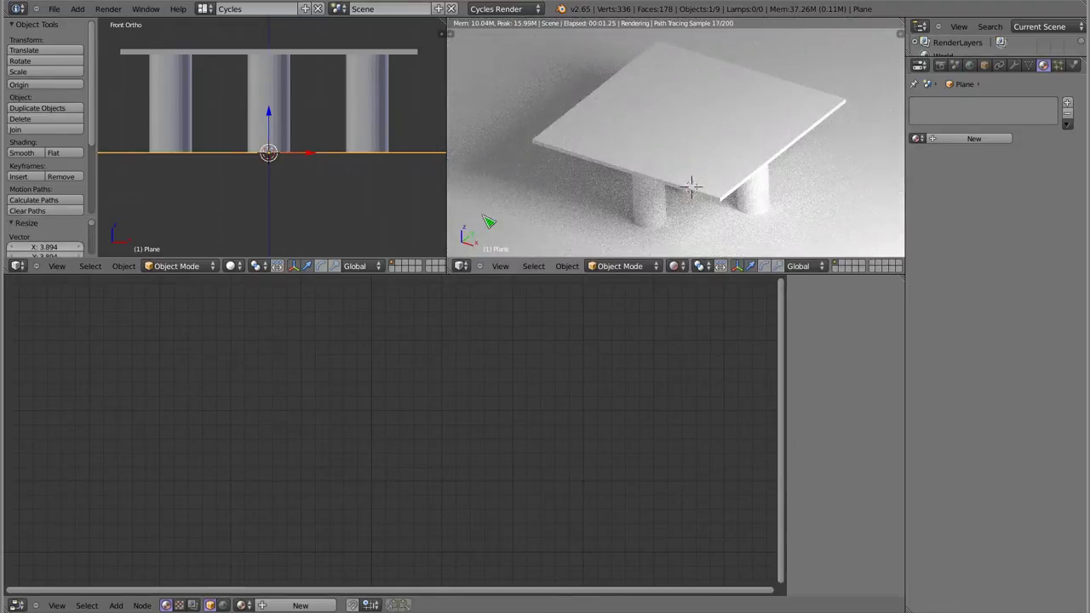
right_click(715, 129)
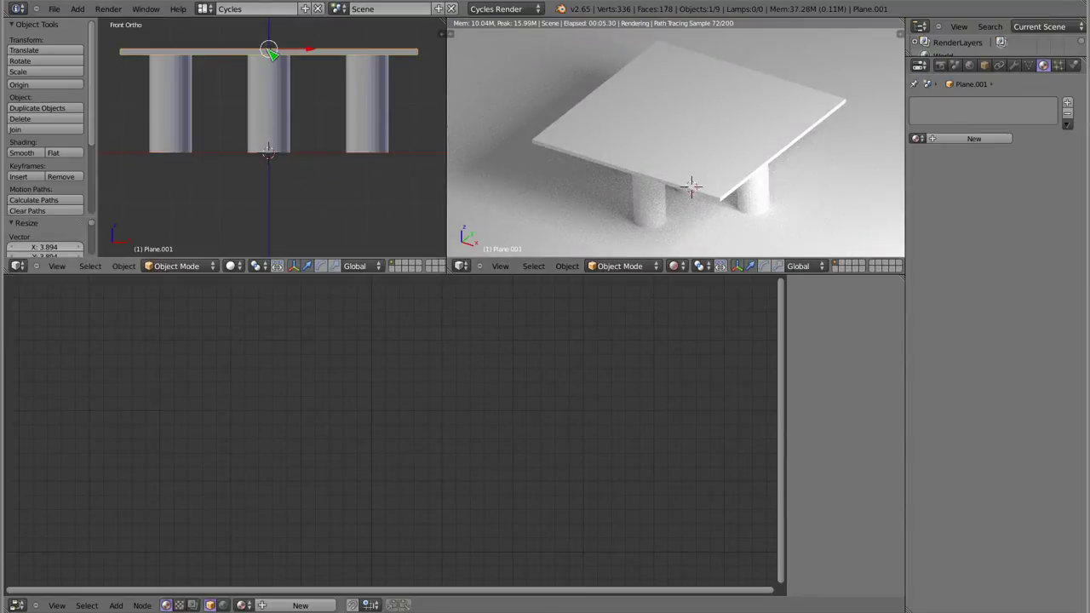
Step: Create Material.001 for the tabletop and set its surface shader to Glass BSDF
click(984, 137)
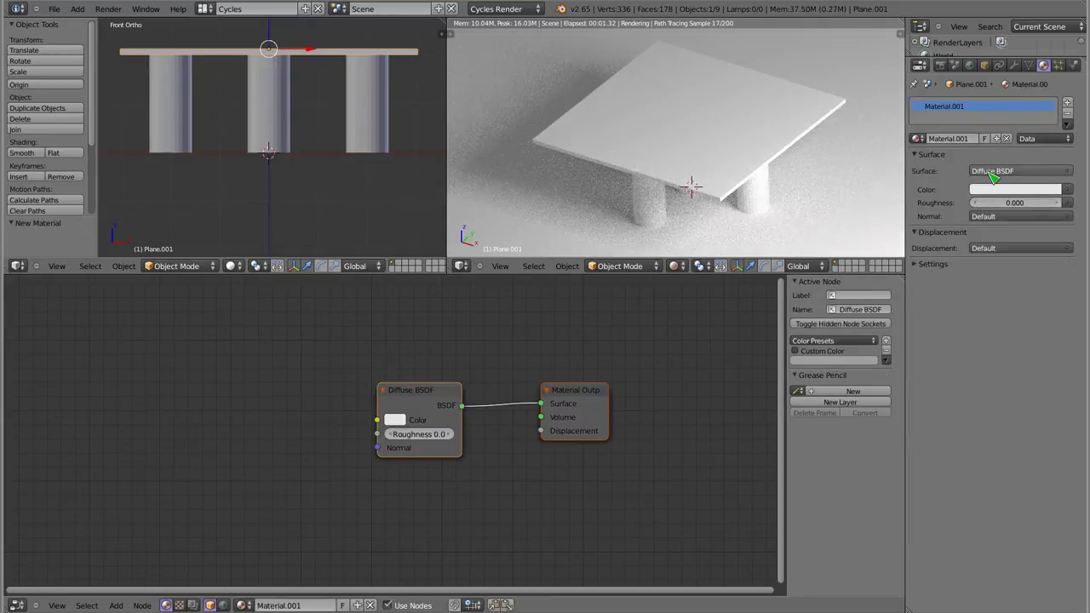
click(993, 172)
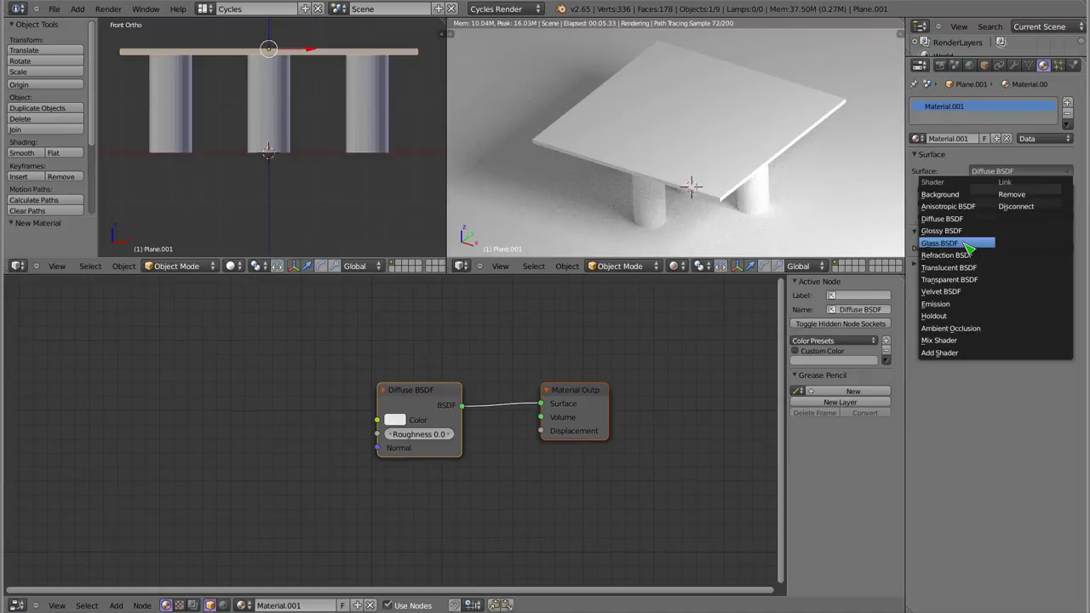
click(968, 245)
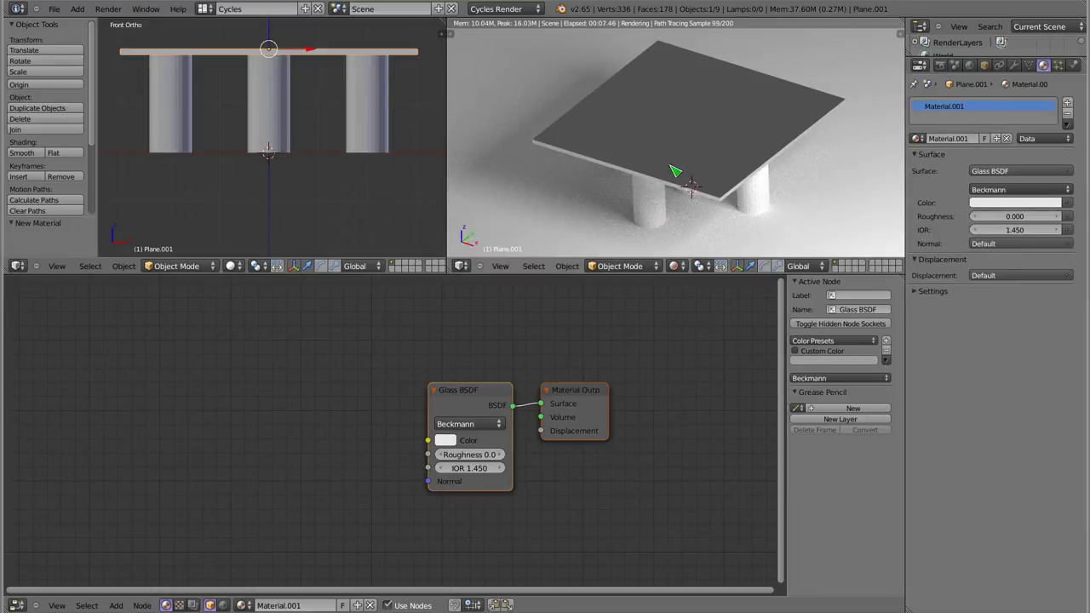
middle_drag(678, 117, 679, 174)
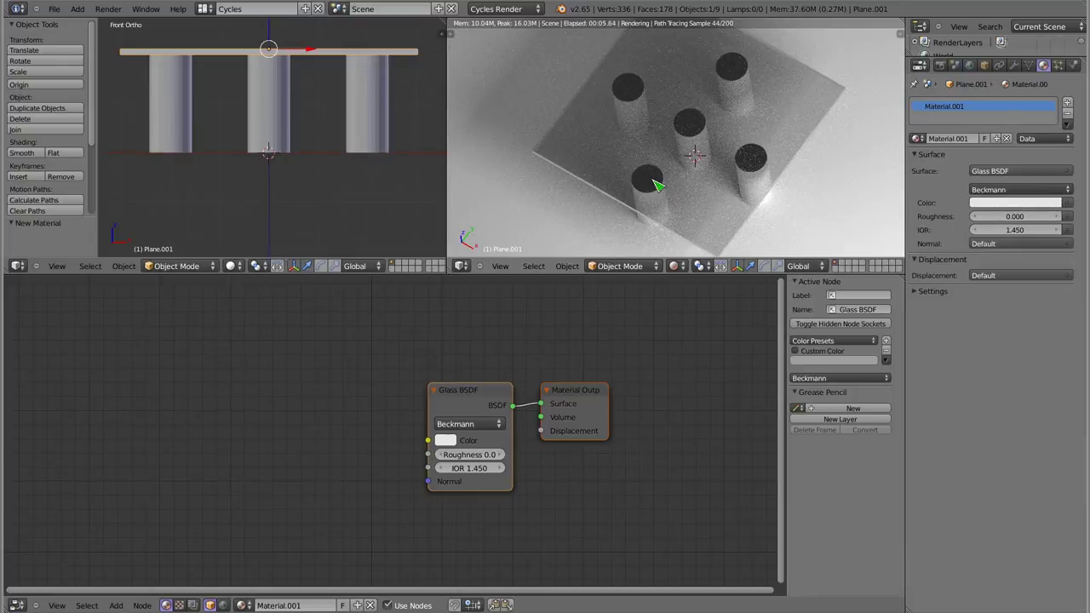
mouse_move(671, 179)
middle_down()
mouse_move(688, 134)
mouse_move(681, 122)
mouse_move(688, 145)
middle_up()
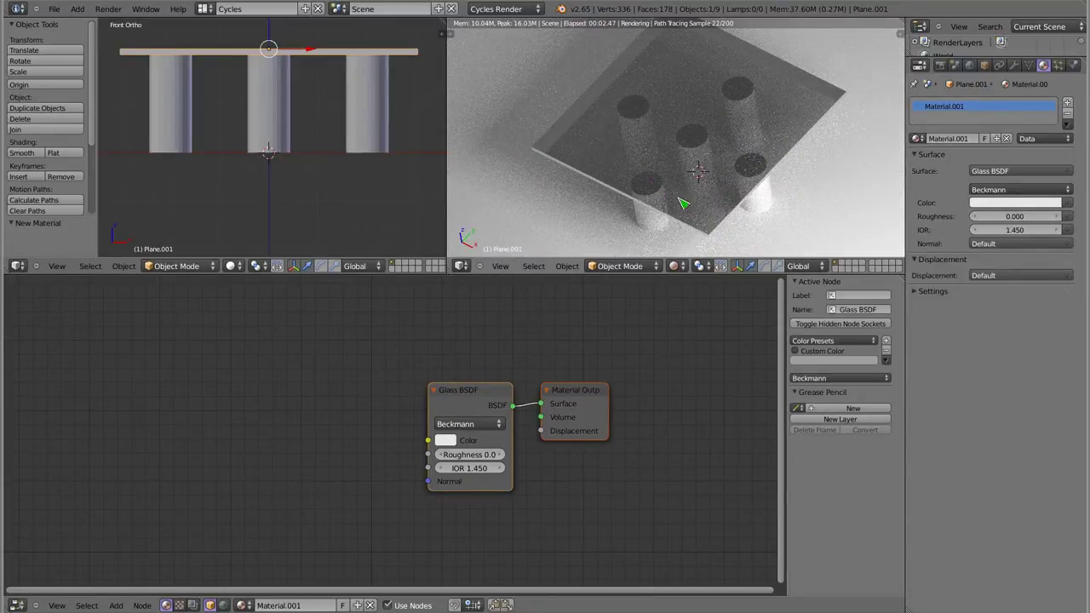
mouse_move(690, 153)
middle_down()
mouse_move(692, 143)
mouse_move(678, 150)
mouse_move(688, 145)
mouse_move(693, 165)
middle_up()
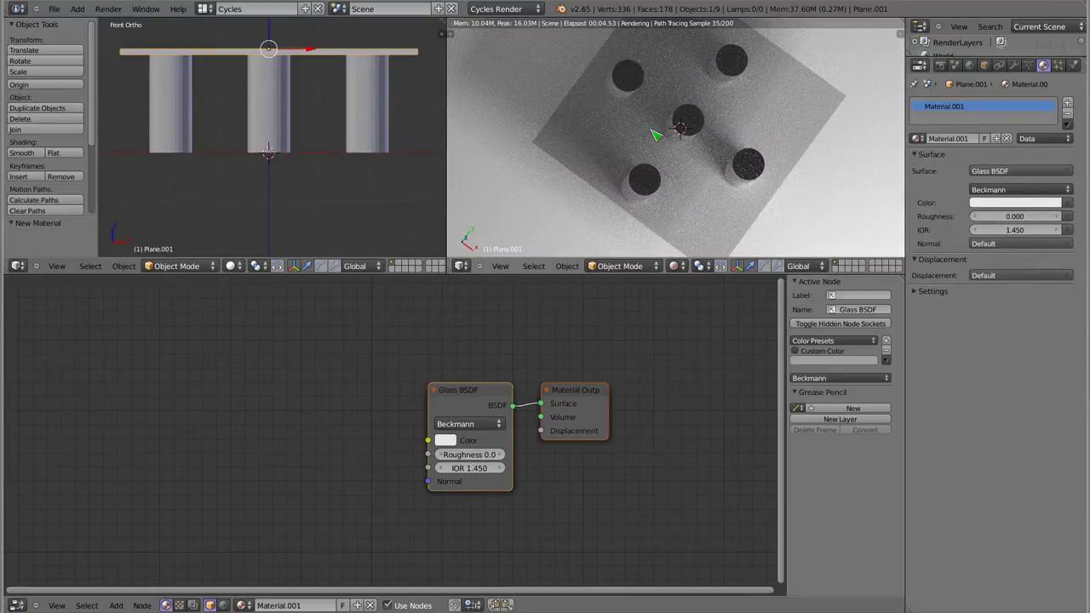
mouse_move(702, 174)
middle_down()
mouse_move(688, 97)
mouse_move(684, 146)
middle_up()
mouse_move(660, 189)
middle_down()
mouse_move(689, 170)
mouse_move(718, 183)
mouse_move(747, 165)
middle_up()
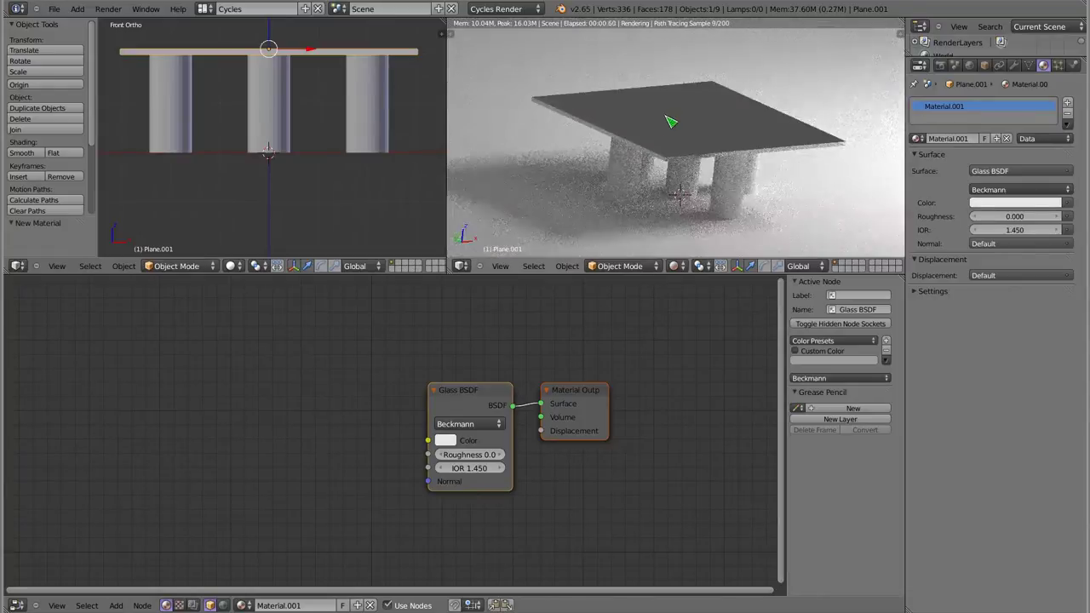
middle_drag(670, 122, 672, 124)
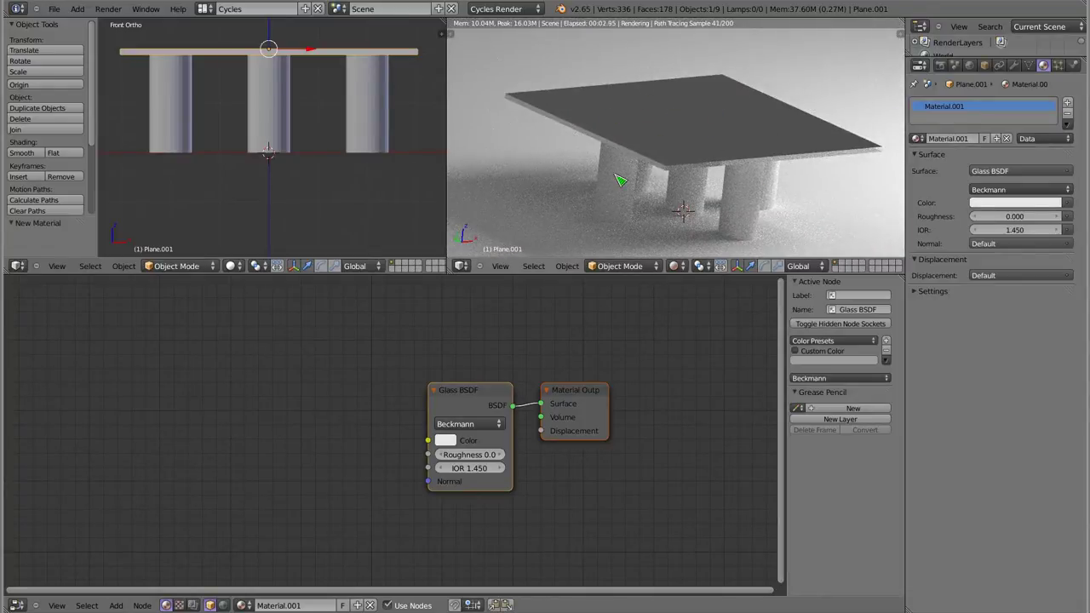
middle_drag(292, 90, 292, 143)
Step: Hide the tool shelf, put the tabletop in Edit Mode with nothing selected, and open the N sidebar
key(t)
scroll(219, 140, down, 3)
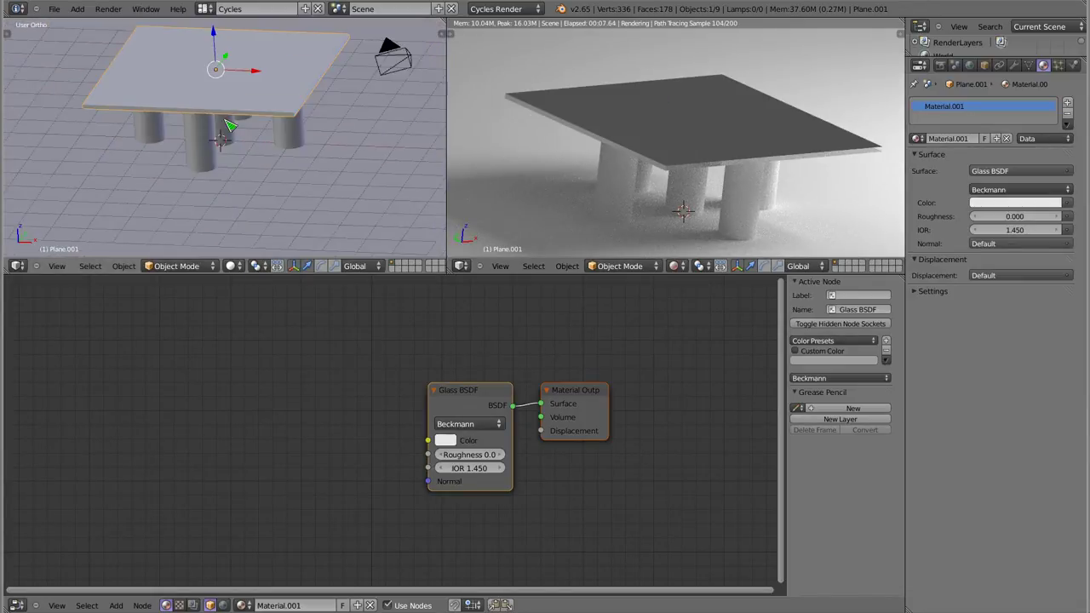
scroll(221, 137, down, 3)
key(Tab)
middle_drag(152, 136, 206, 138)
key(a)
key(n)
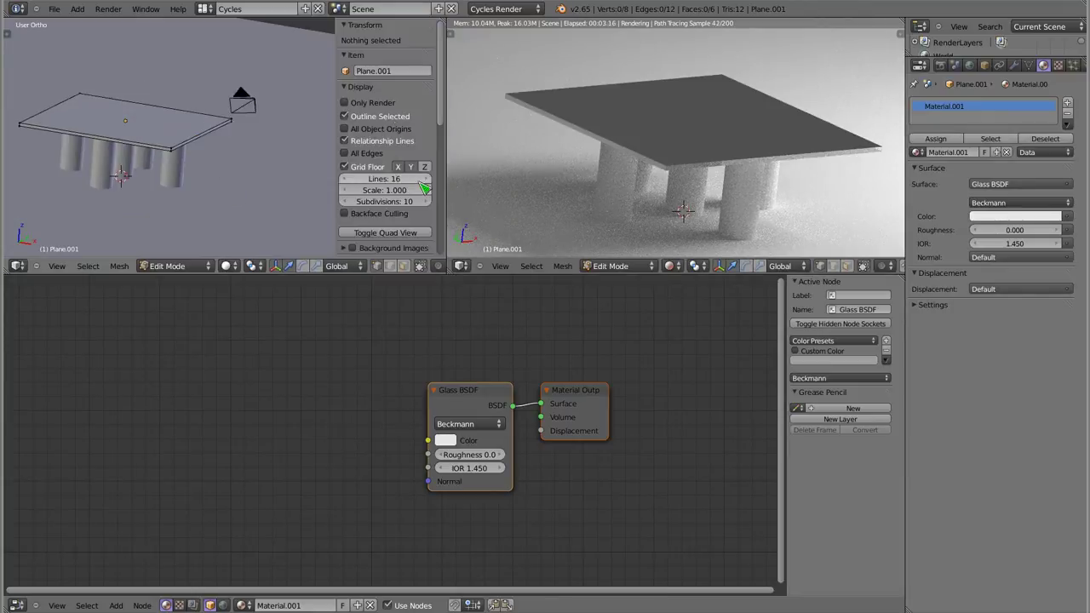
Step: Scroll through the properties sidebar and enlarge its widgets
scroll(394, 117, down, 2)
scroll(394, 117, down, 3)
scroll(387, 121, down, 2)
scroll(370, 133, down, 2)
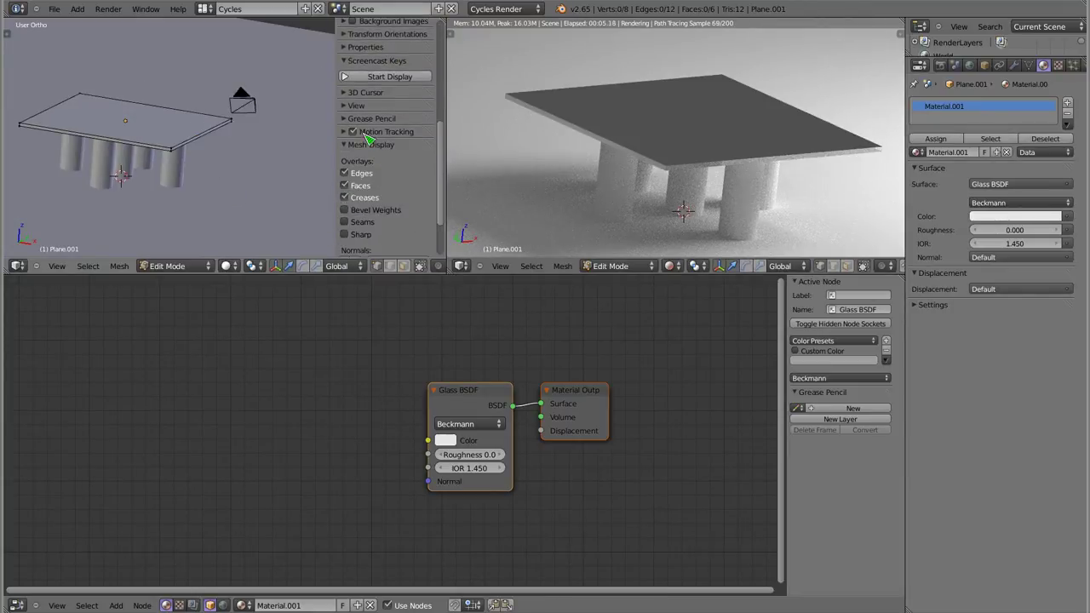
scroll(397, 181, down, 2)
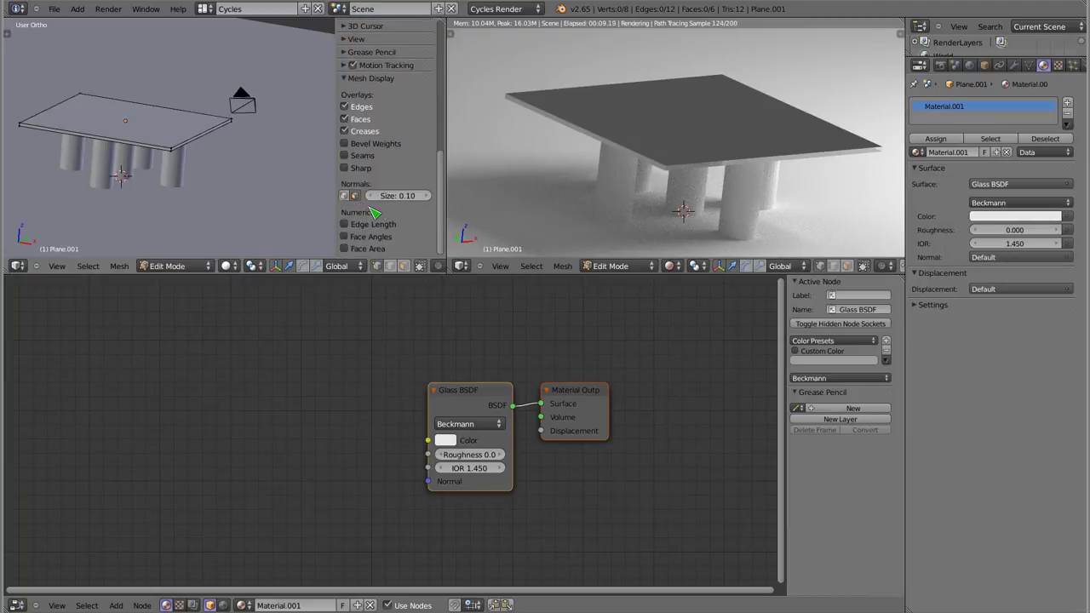
ctrl+middle_drag(372, 211, 380, 202)
scroll(125, 115, up, 2)
scroll(124, 119, up, 1)
scroll(126, 119, up, 2)
scroll(136, 123, down, 3)
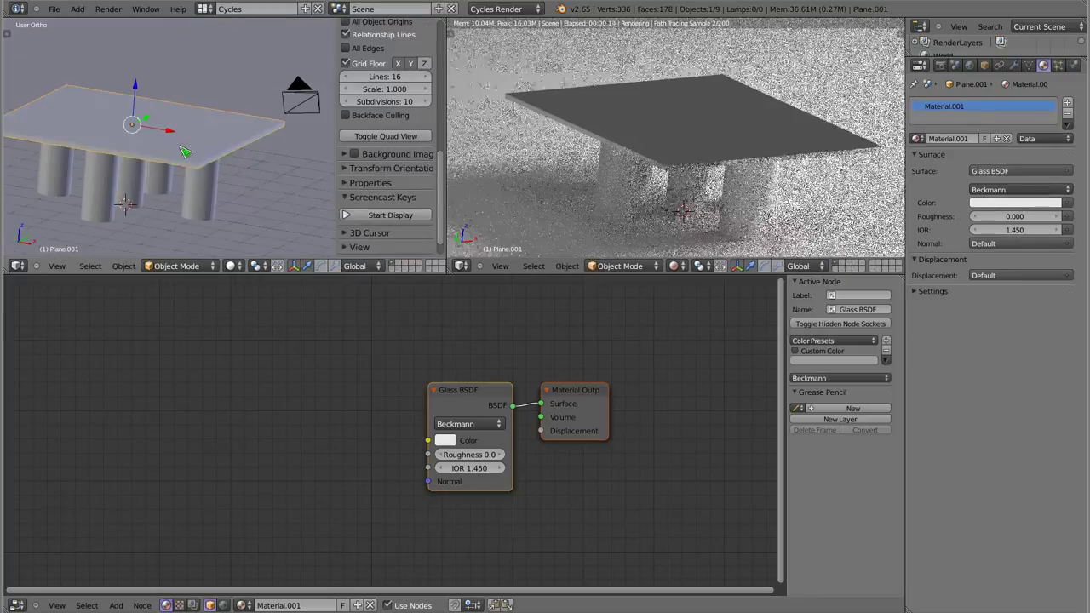
Step: Show the table as wireframe and orbit to a near side-on view
key(z)
middle_drag(186, 180, 149, 87)
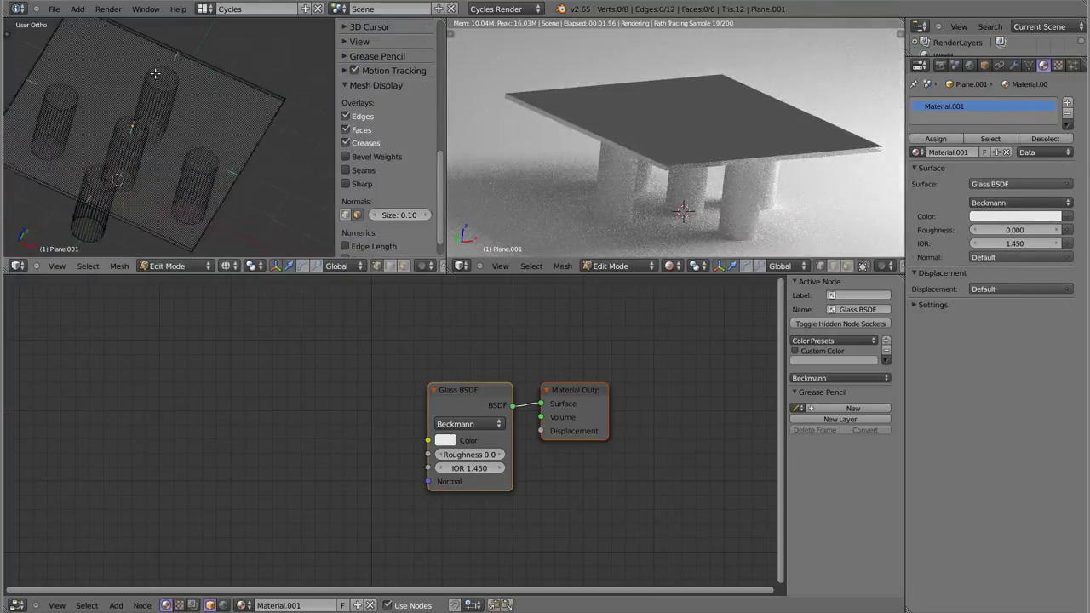
middle_drag(220, 154, 225, 121)
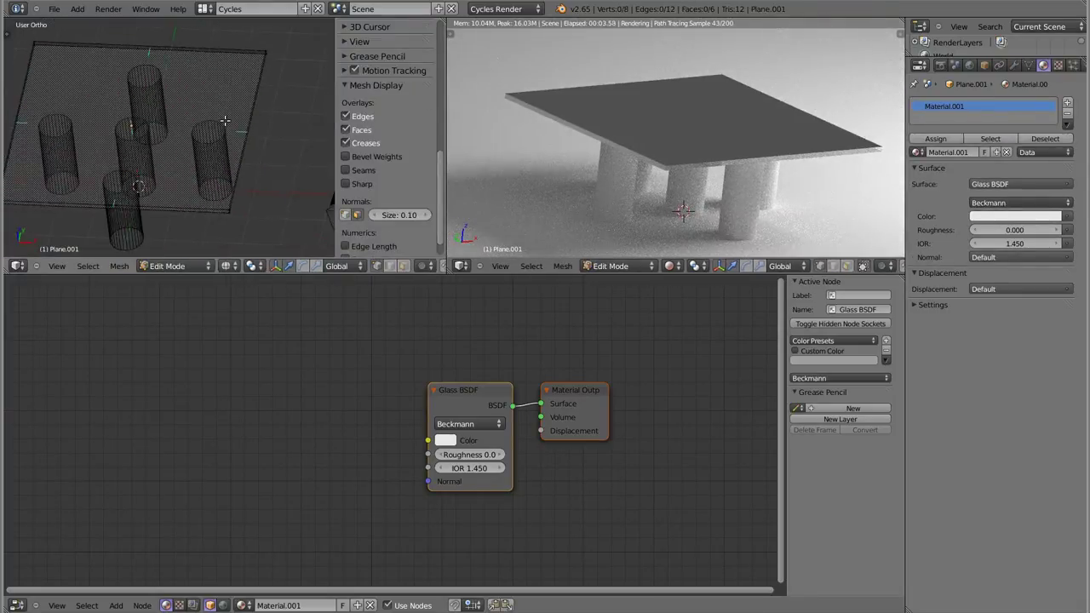
middle_drag(126, 113, 183, 73)
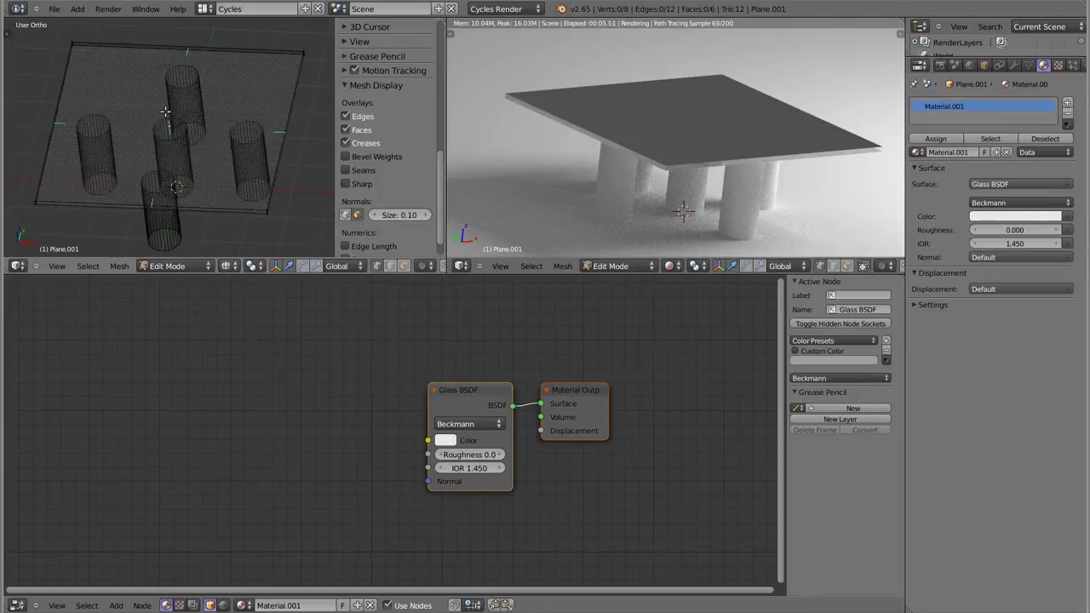
Step: In front orthographic view, re-enter Edit Mode on the tabletop and box-select its top face
key(Tab)
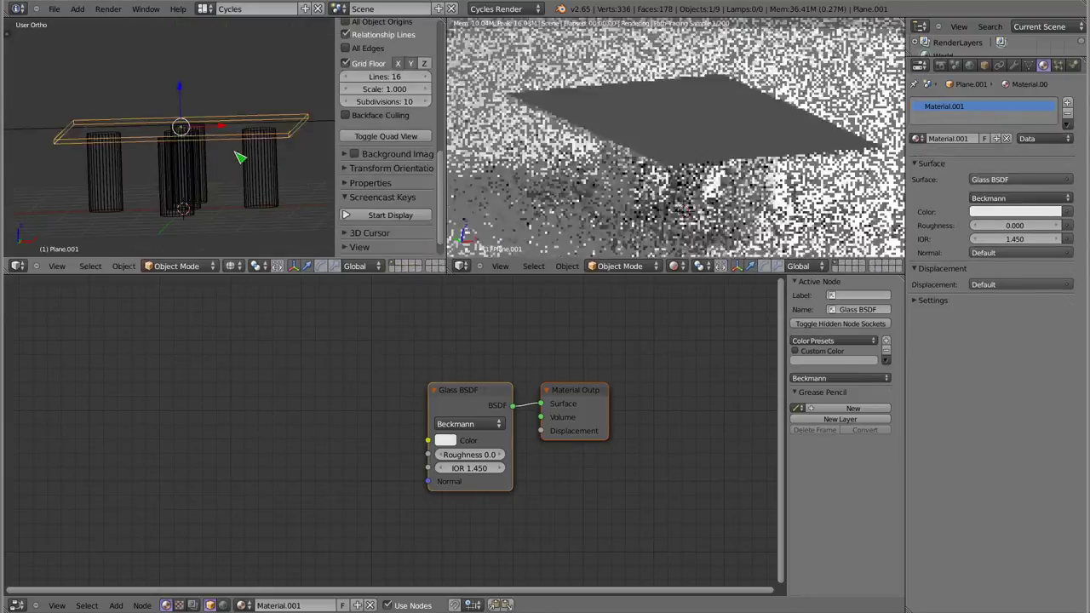
key(KP_1)
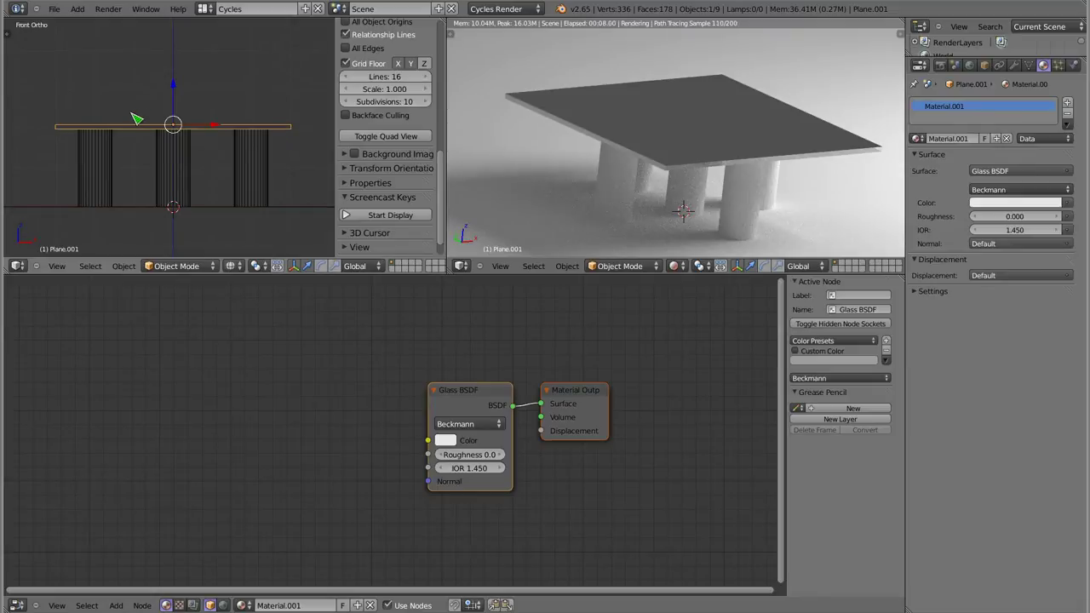
key(Tab)
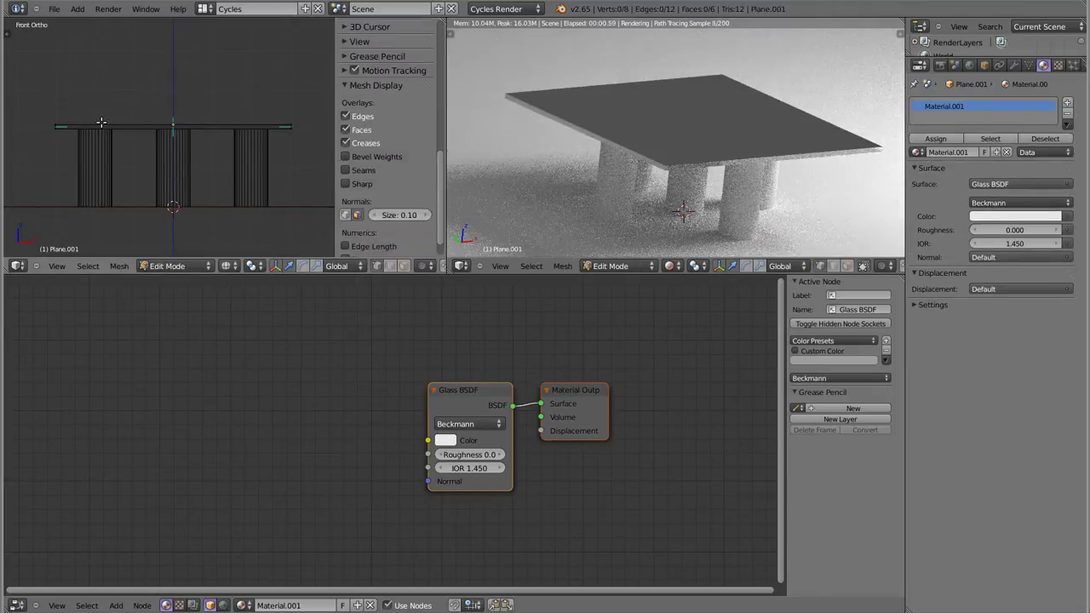
drag(36, 99, 316, 127)
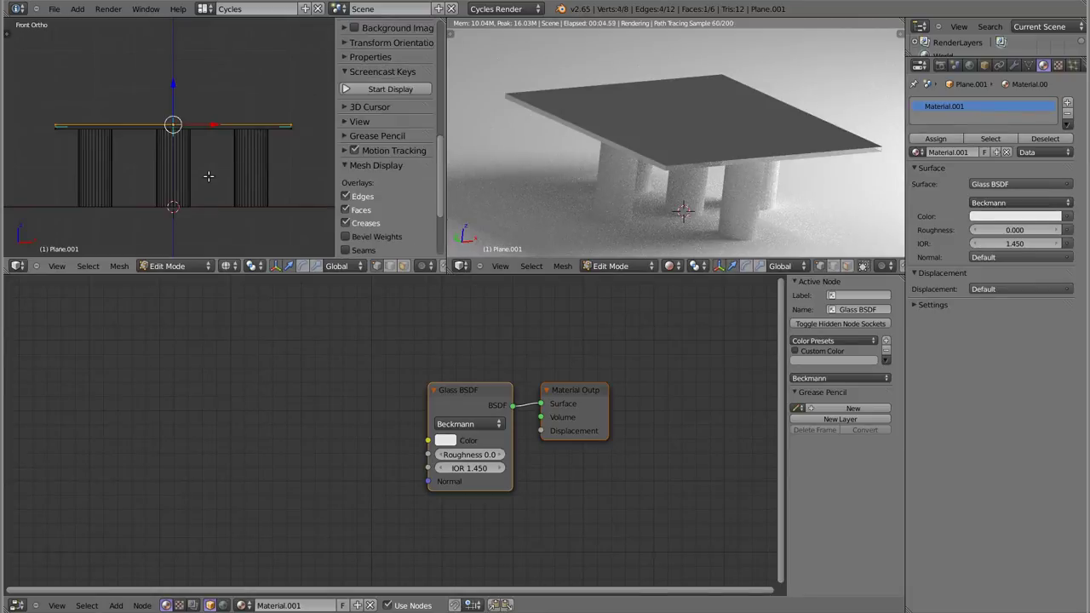
Step: Extrude the top face, delete the four new vertices, and select all remaining geometry
key(e)
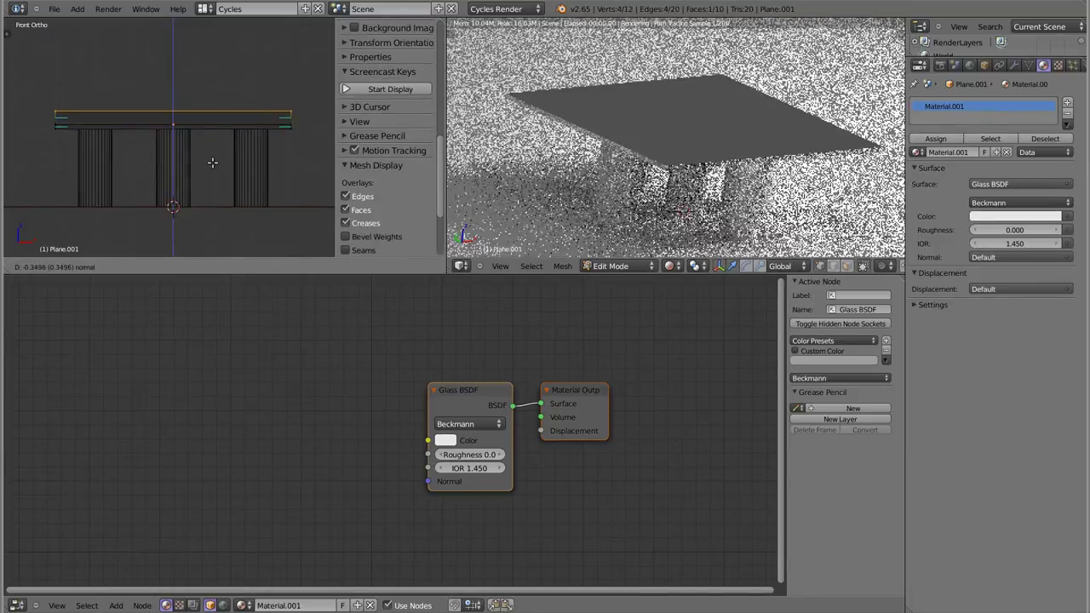
click(212, 162)
key(x)
click(187, 142)
middle_drag(186, 149, 172, 126)
key(a)
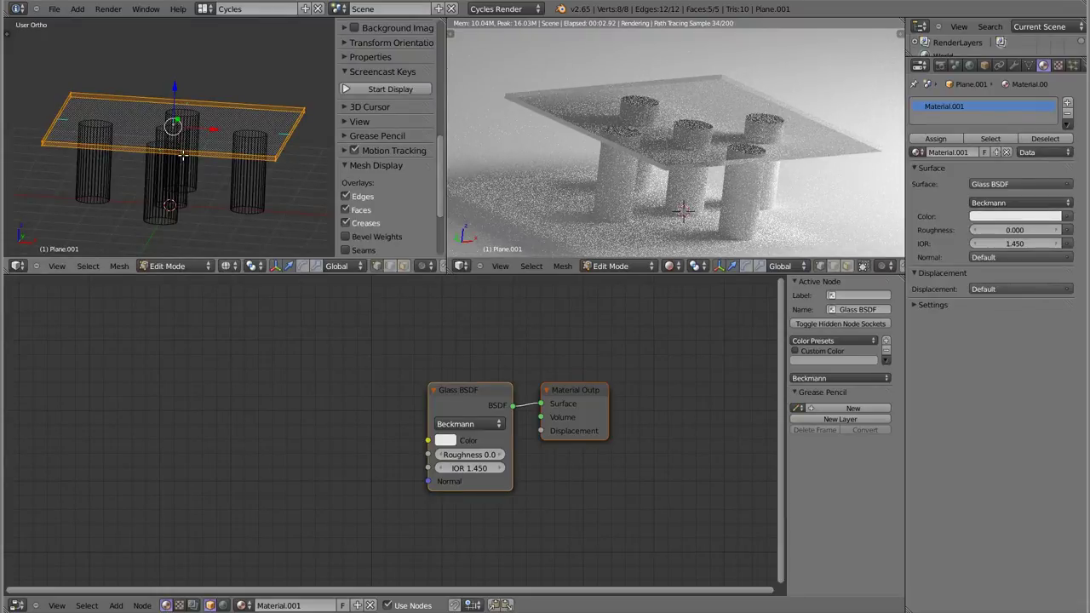
Step: Flip the normals of the tabletop faces
key(ctrl+f)
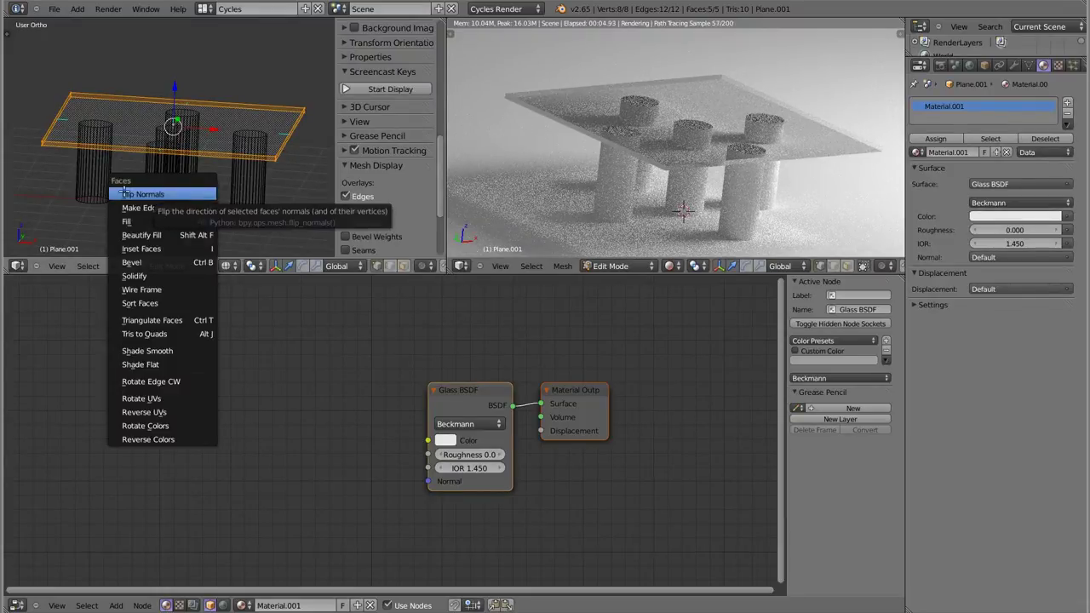
click(170, 194)
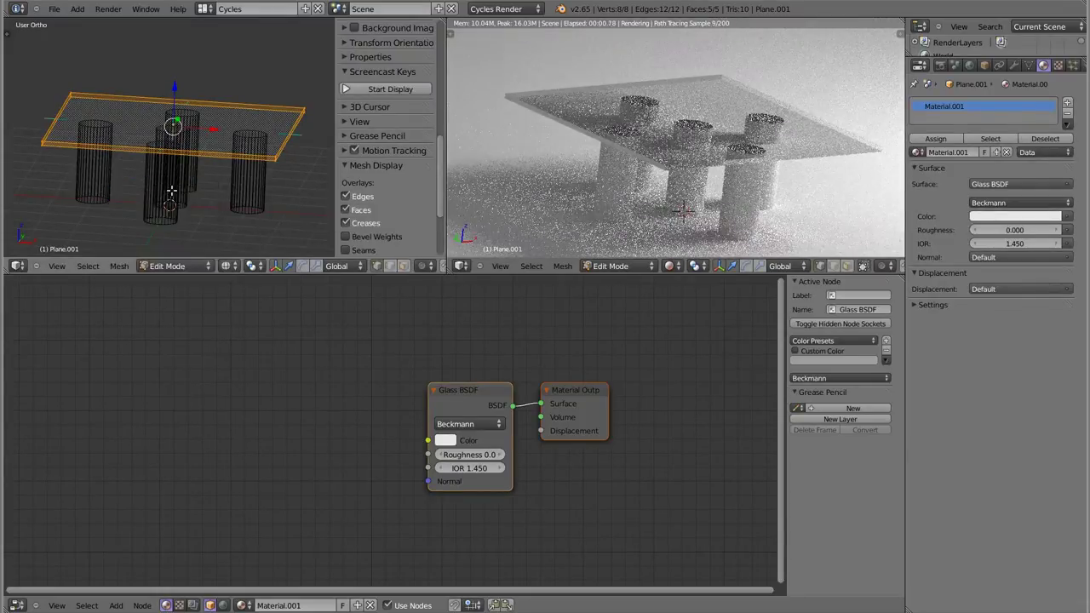
mouse_move(189, 126)
middle_down()
mouse_move(150, 185)
mouse_move(181, 123)
middle_up()
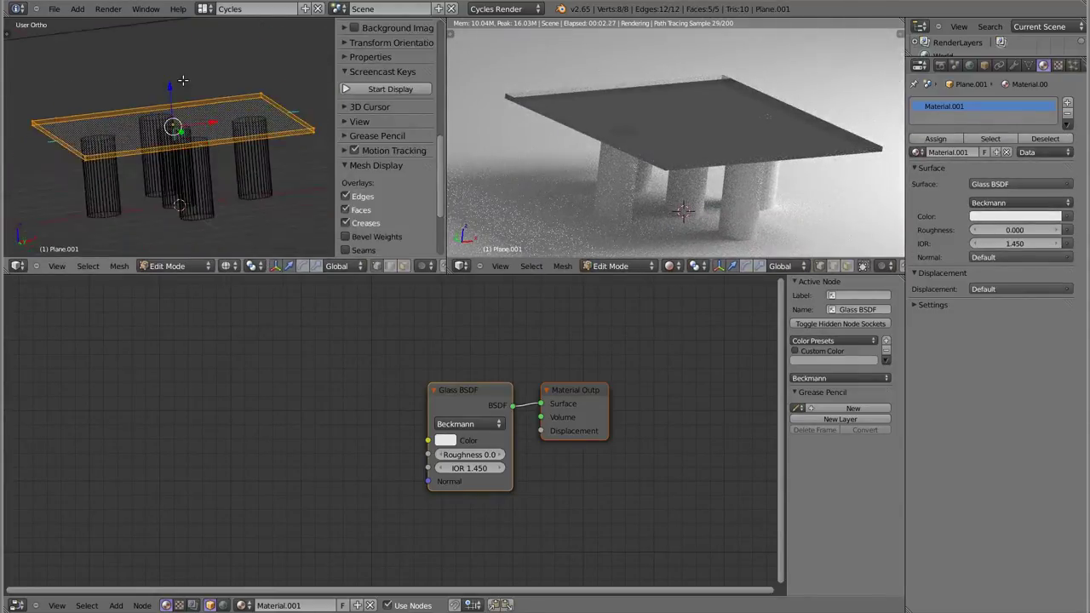
scroll(180, 124, up, 3)
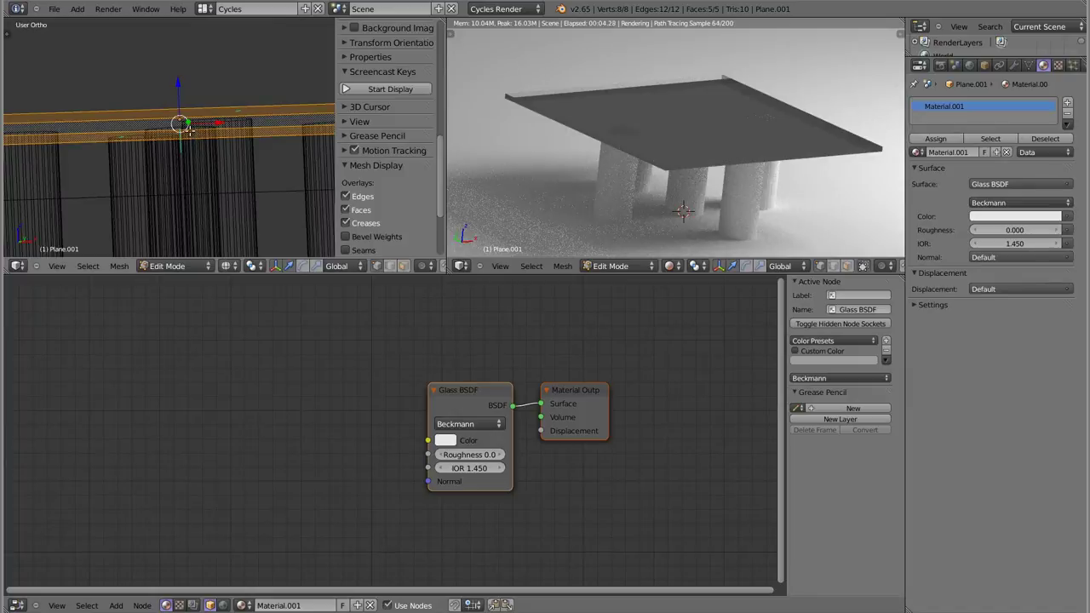
mouse_move(115, 137)
middle_down()
mouse_move(121, 117)
mouse_move(231, 129)
mouse_move(128, 147)
middle_up()
Step: Switch to edge select and box-select the tabletop's top edges from the front view
right_click(121, 117)
key(ctrl+Tab)
click(136, 158)
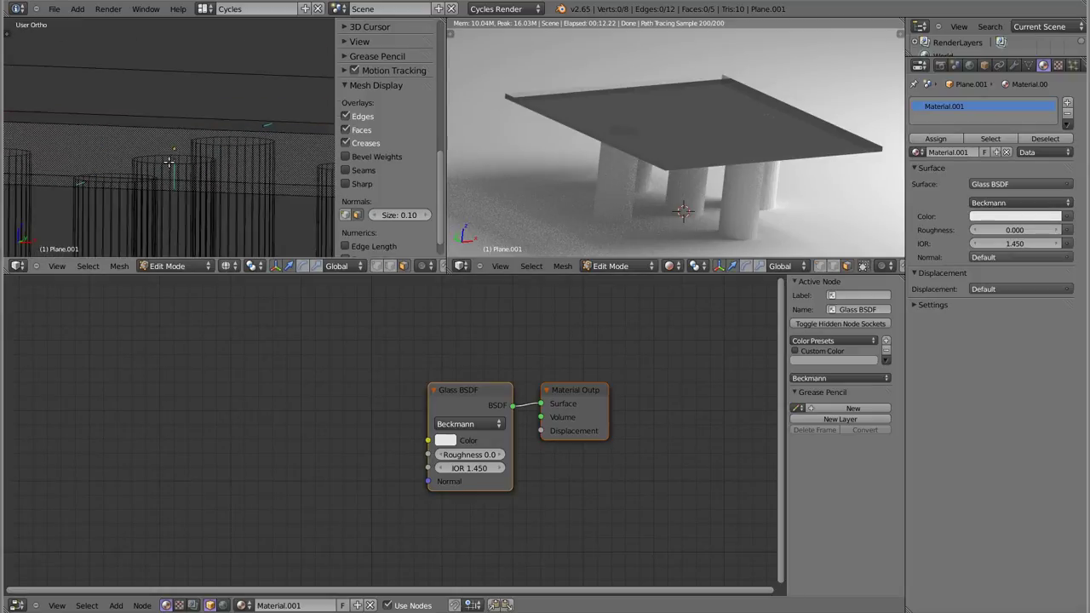
alt+right_click(174, 144)
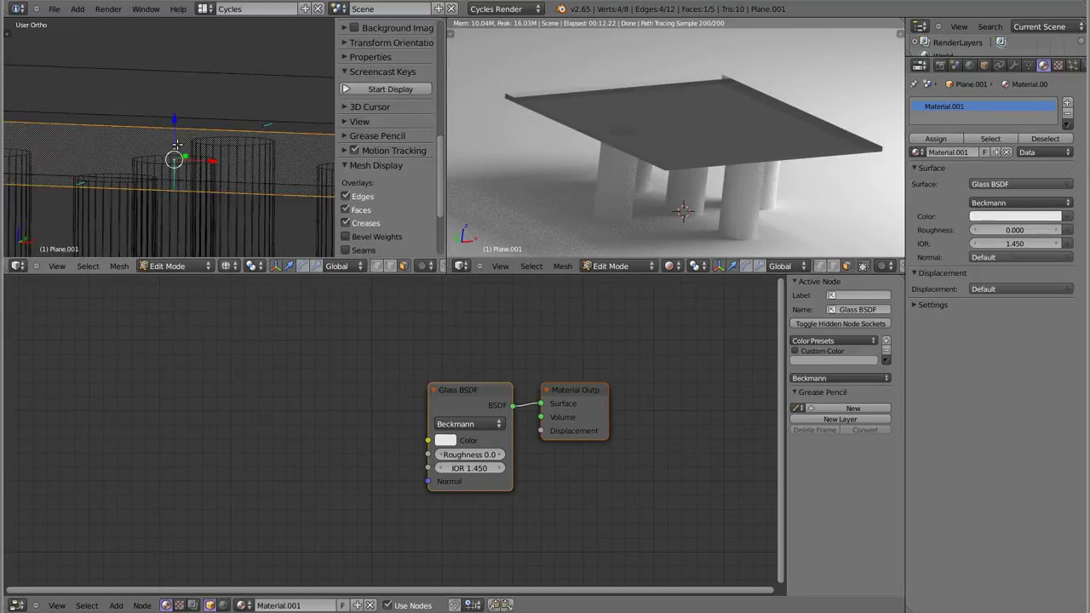
middle_drag(179, 167, 185, 151)
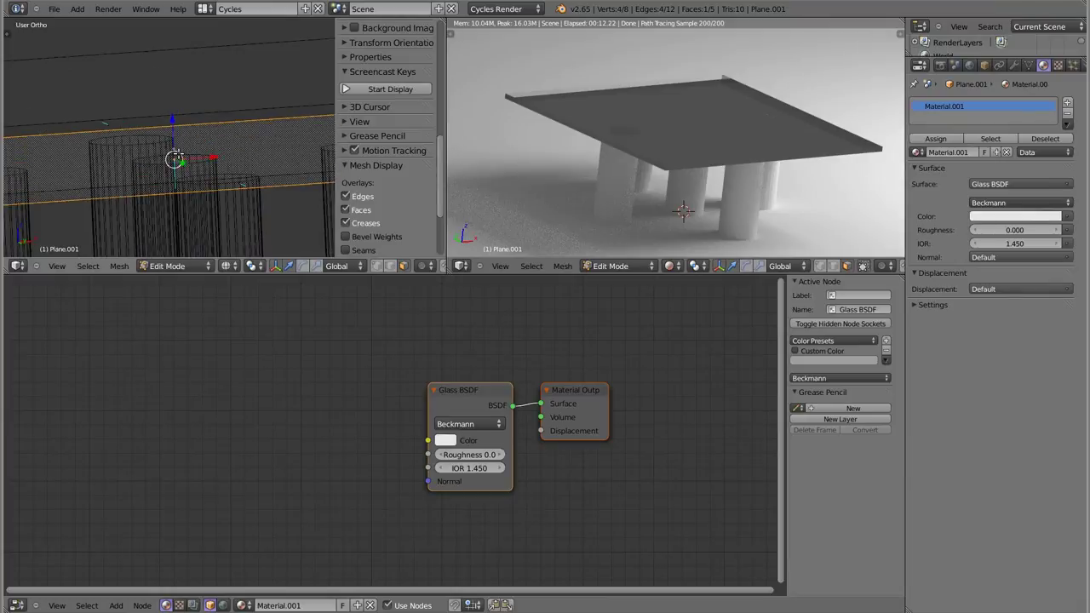
mouse_move(171, 115)
middle_down()
mouse_move(185, 155)
mouse_move(195, 124)
middle_up()
key(KP_1)
scroll(170, 158, down, 3)
key(a)
key(b)
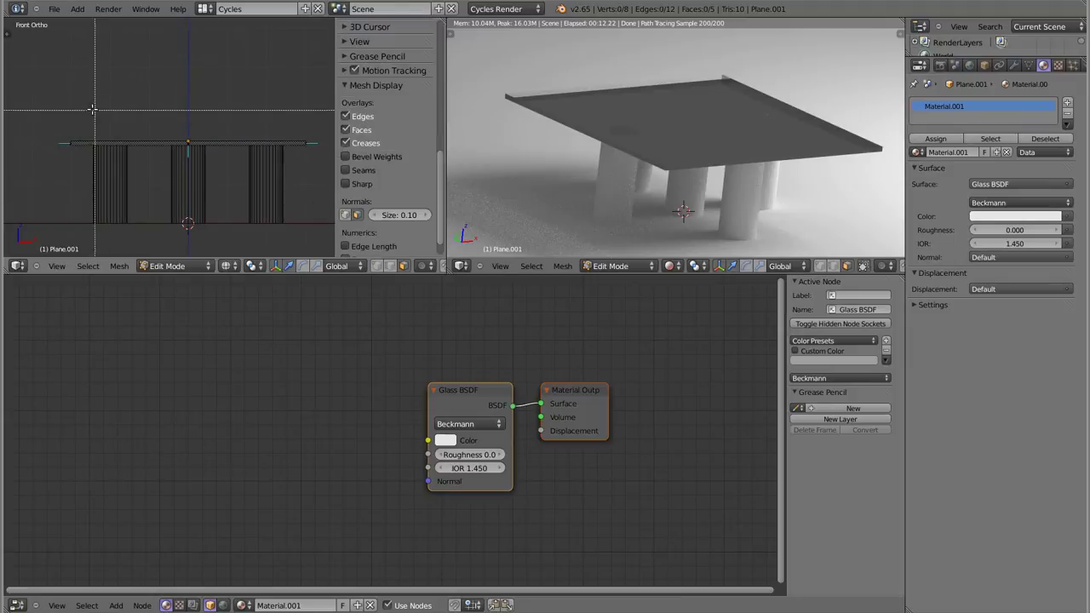
drag(51, 102, 354, 146)
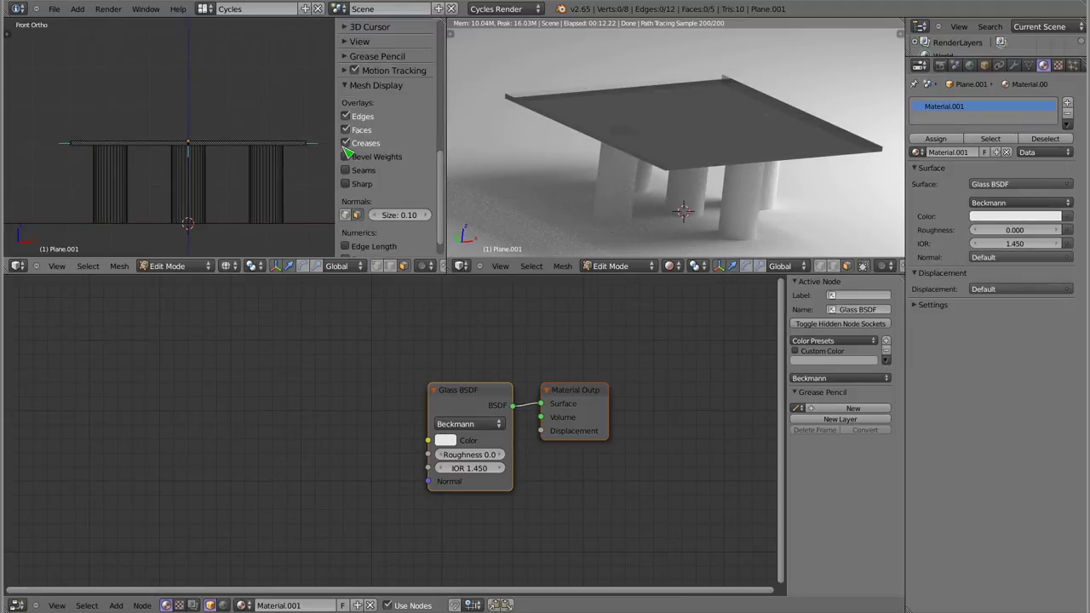
mouse_move(178, 123)
middle_down()
mouse_move(164, 165)
mouse_move(182, 152)
middle_up()
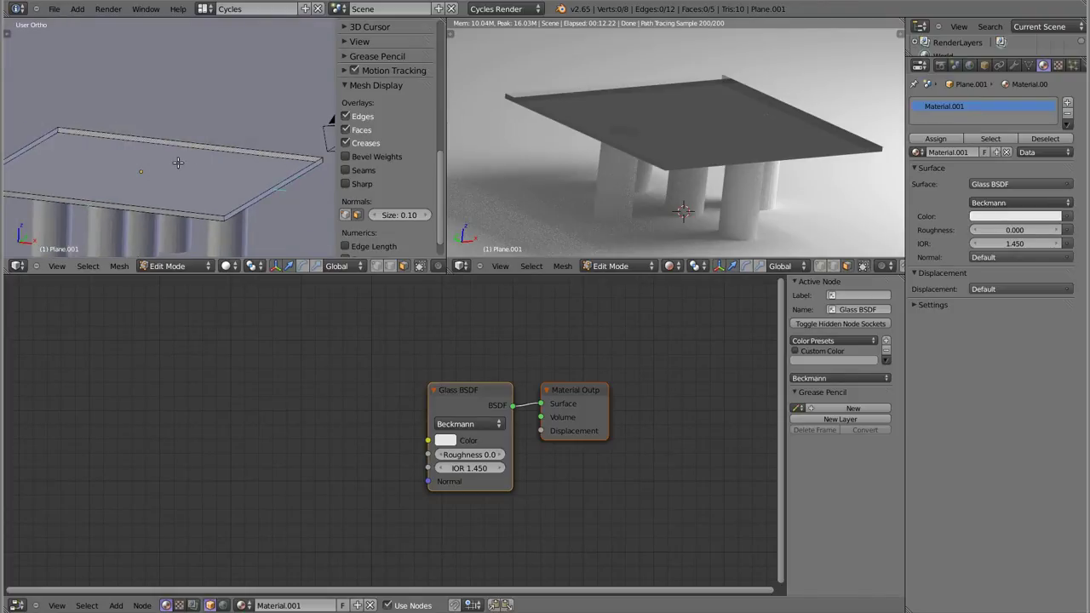
Step: Pick the two top edges, fill the open top with a face, and return to Object Mode
key(Tab)
key(Tab)
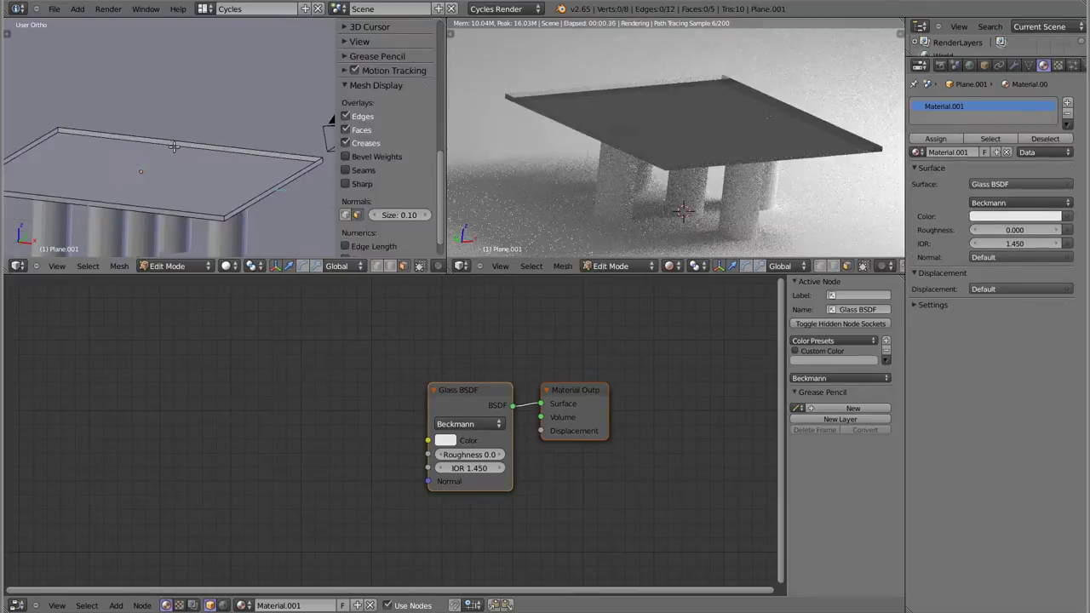
key(ctrl+Tab)
click(164, 133)
right_click(175, 139)
alt+right_click(133, 206)
key(f)
key(a)
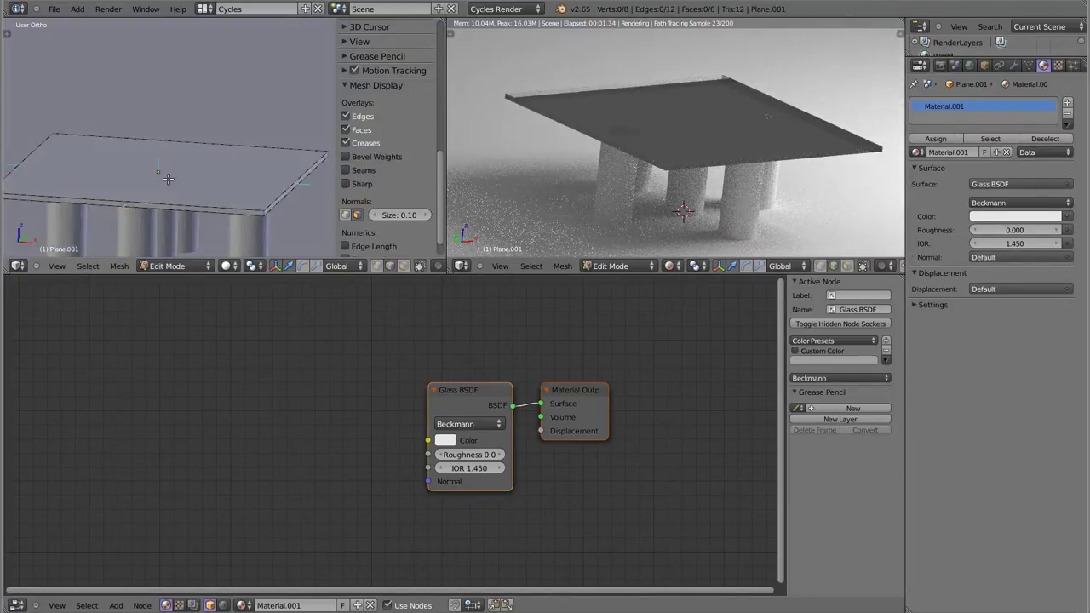
key(KP_1)
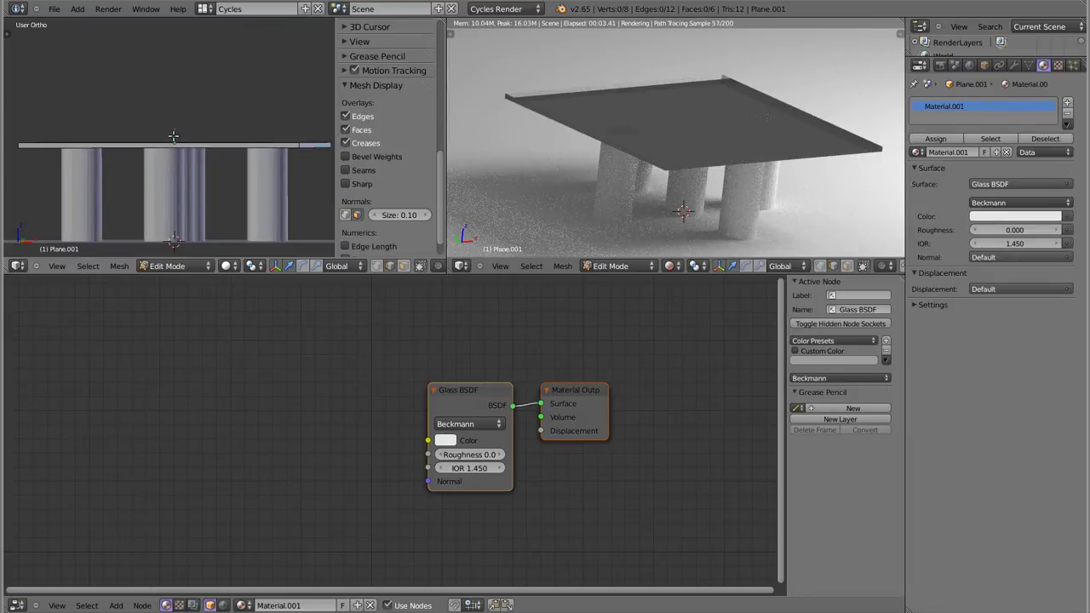
key(Tab)
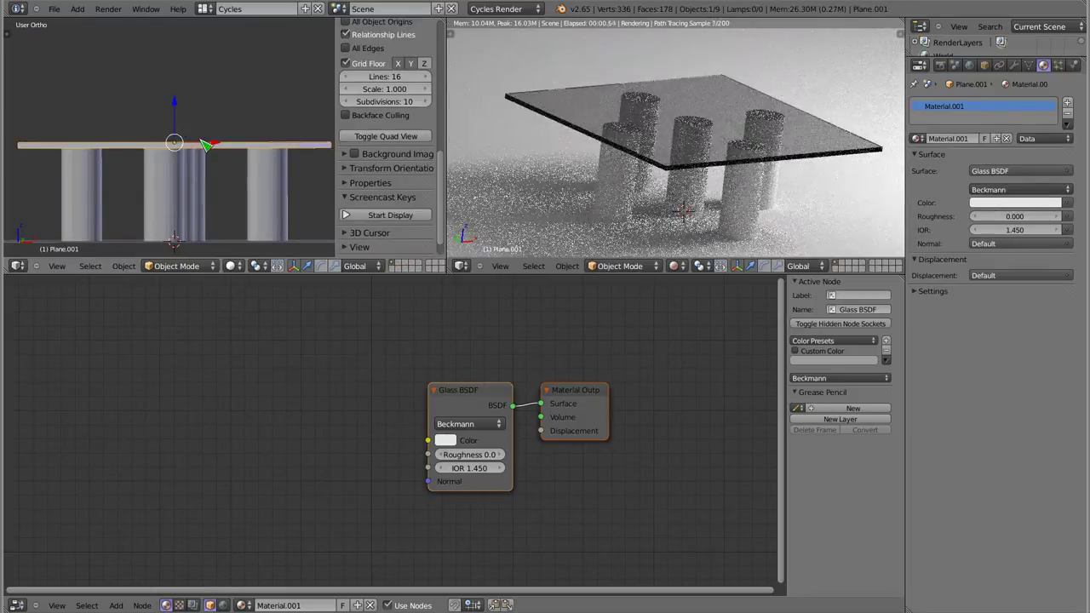
middle_drag(196, 153, 153, 170)
mouse_move(609, 139)
middle_down()
mouse_move(621, 236)
mouse_move(693, 97)
mouse_move(684, 163)
mouse_move(756, 124)
middle_up()
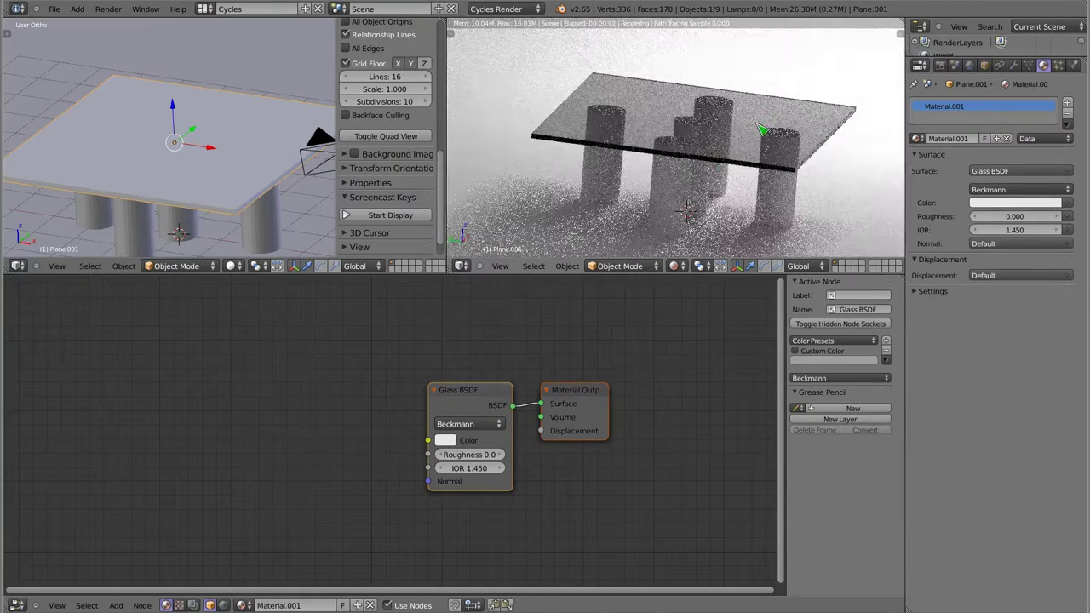
mouse_move(685, 157)
middle_down()
mouse_move(664, 168)
mouse_move(625, 161)
mouse_move(672, 120)
mouse_move(677, 177)
mouse_move(688, 110)
mouse_move(713, 177)
middle_up()
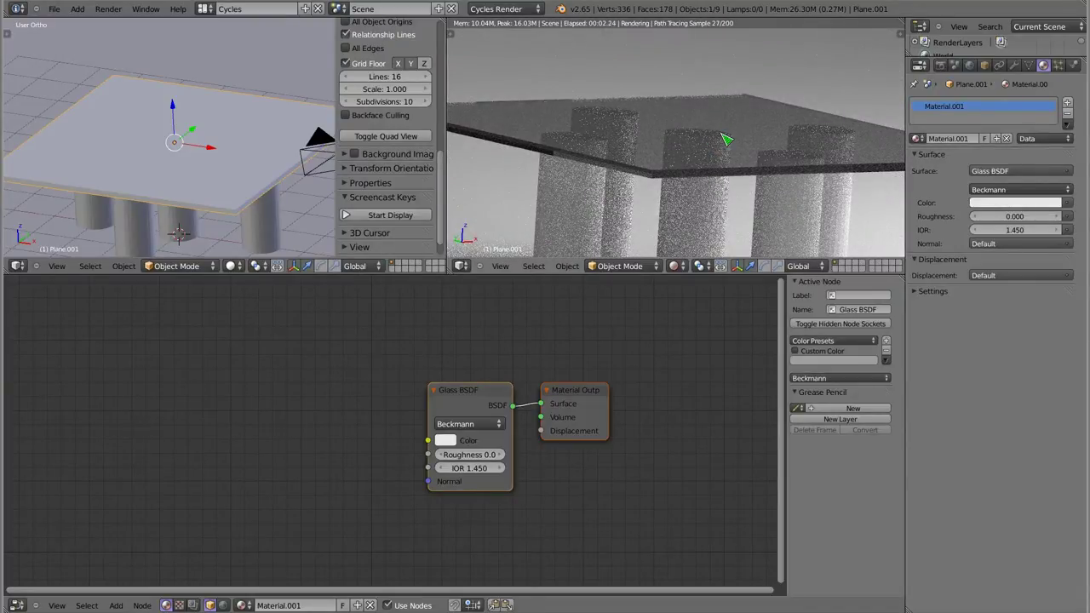
mouse_move(633, 157)
middle_down()
mouse_move(653, 173)
mouse_move(677, 163)
mouse_move(662, 165)
middle_up()
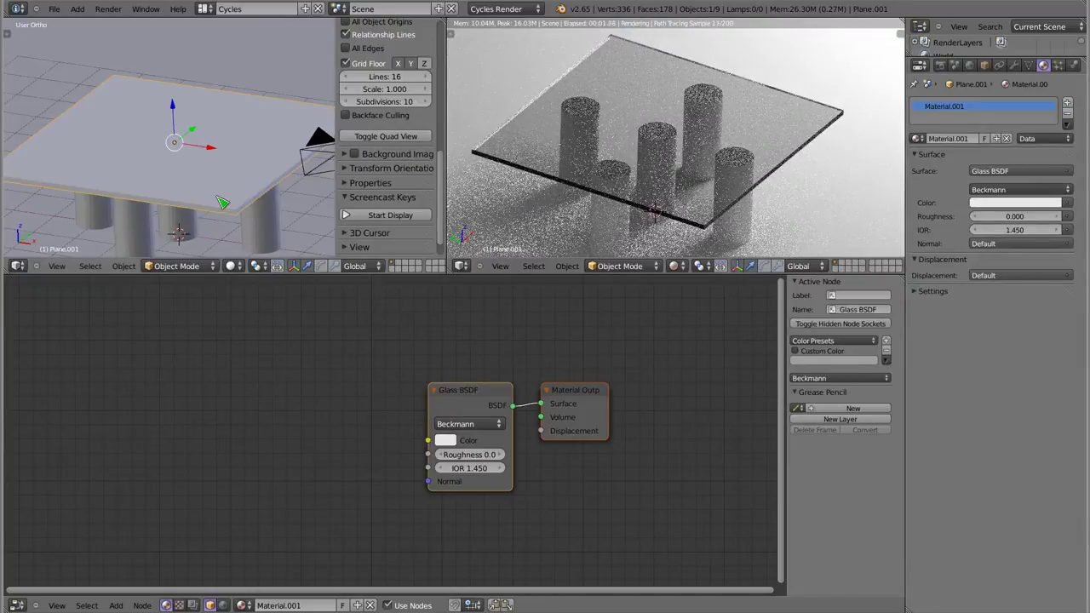
scroll(48, 177, up, 4)
scroll(213, 136, up, 3)
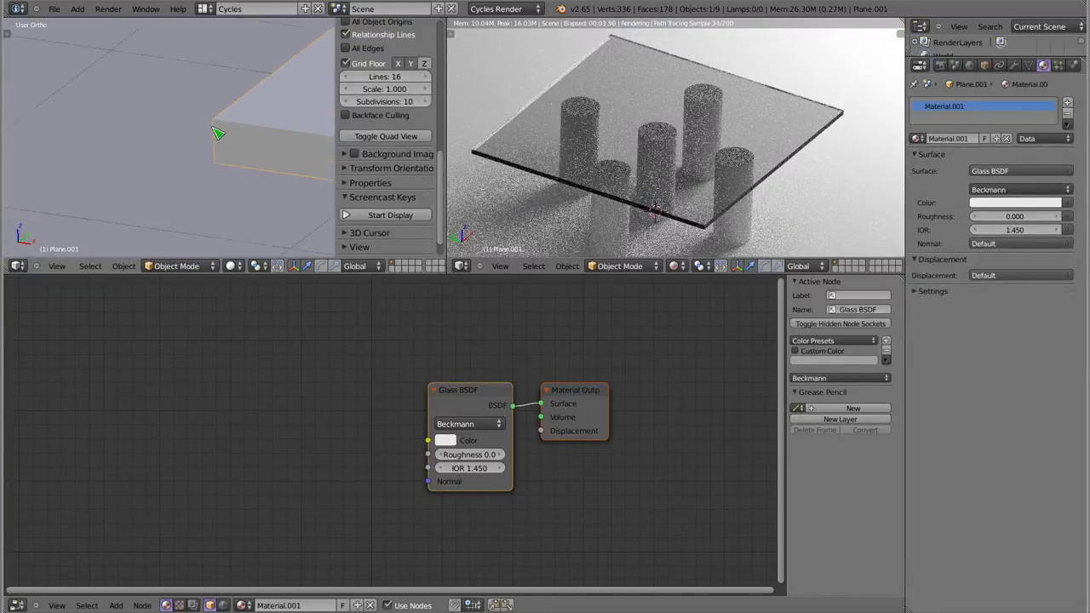
Step: In Edit Mode, add two edge loops around the tabletop's side
scroll(226, 136, down, 1)
key(Tab)
key(ctrl+r)
scroll(219, 147, up, 1)
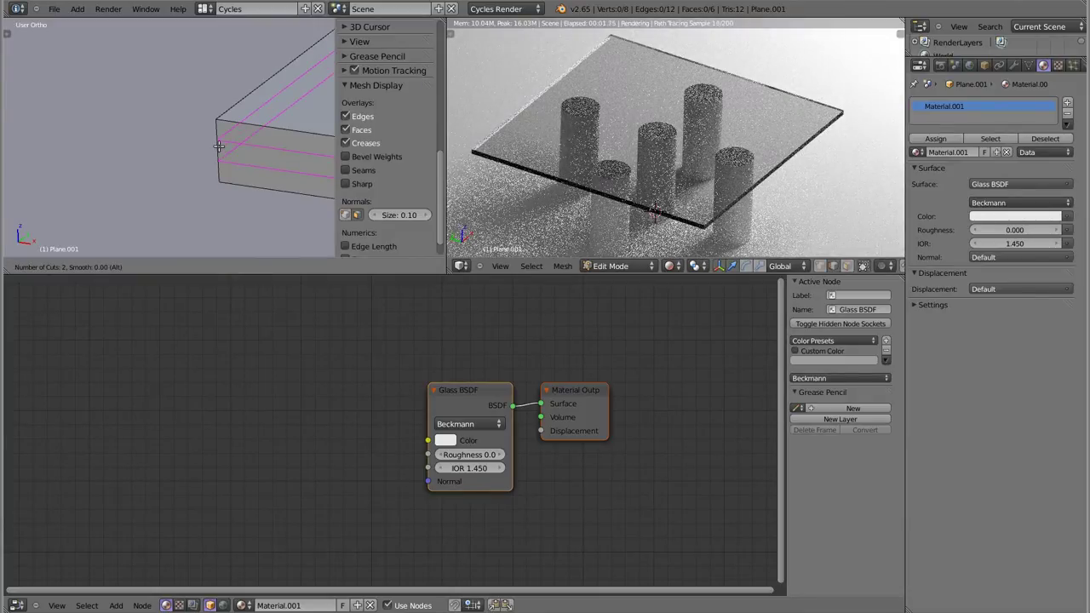
click(219, 146)
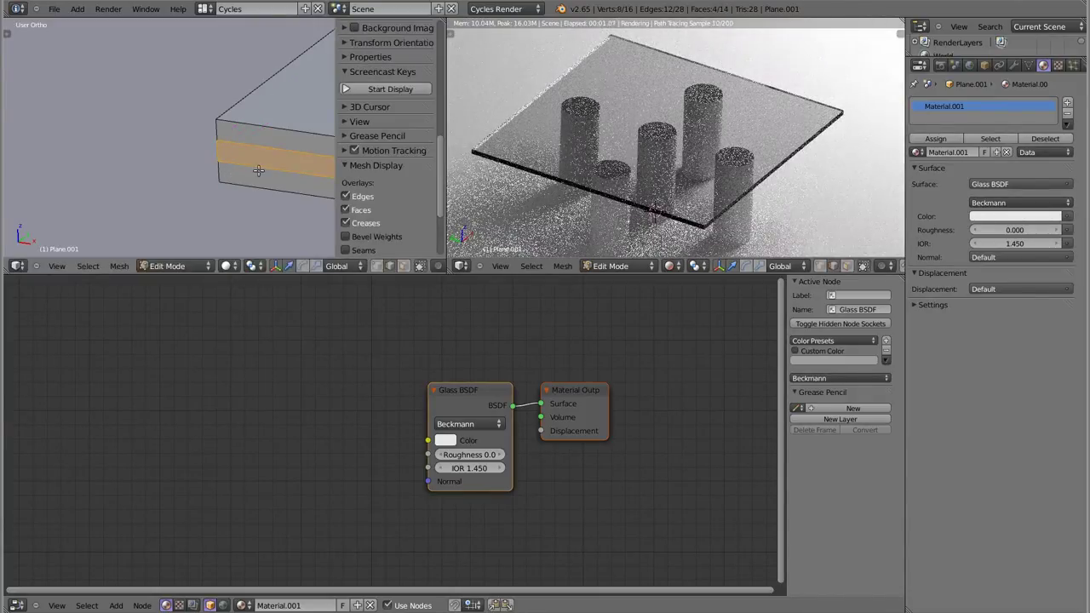
Step: Scale the strip between the new loops about 1.93 times along Z
key(s)
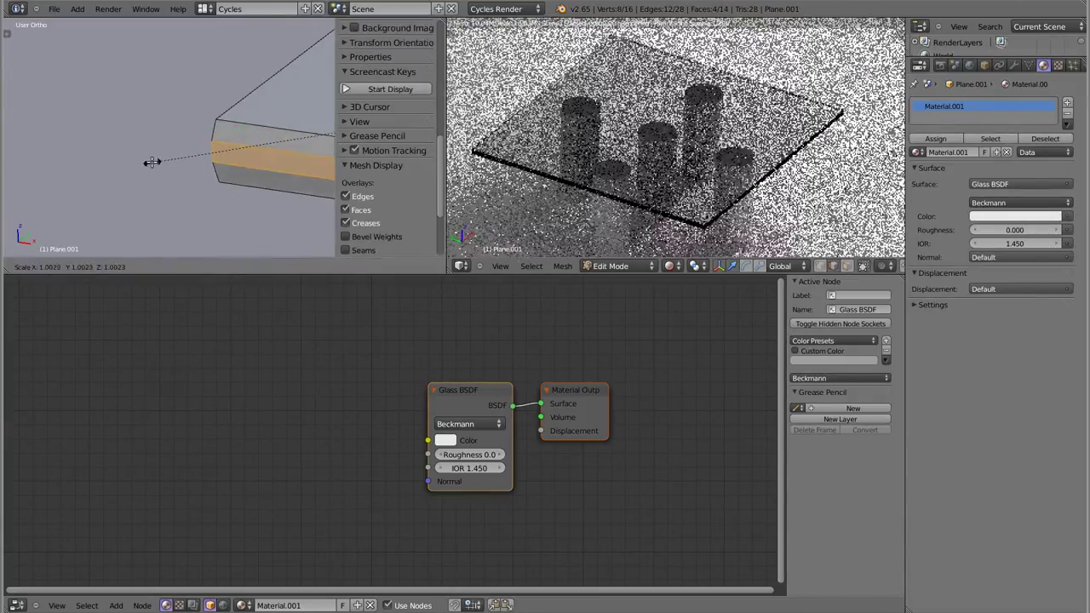
key(Escape)
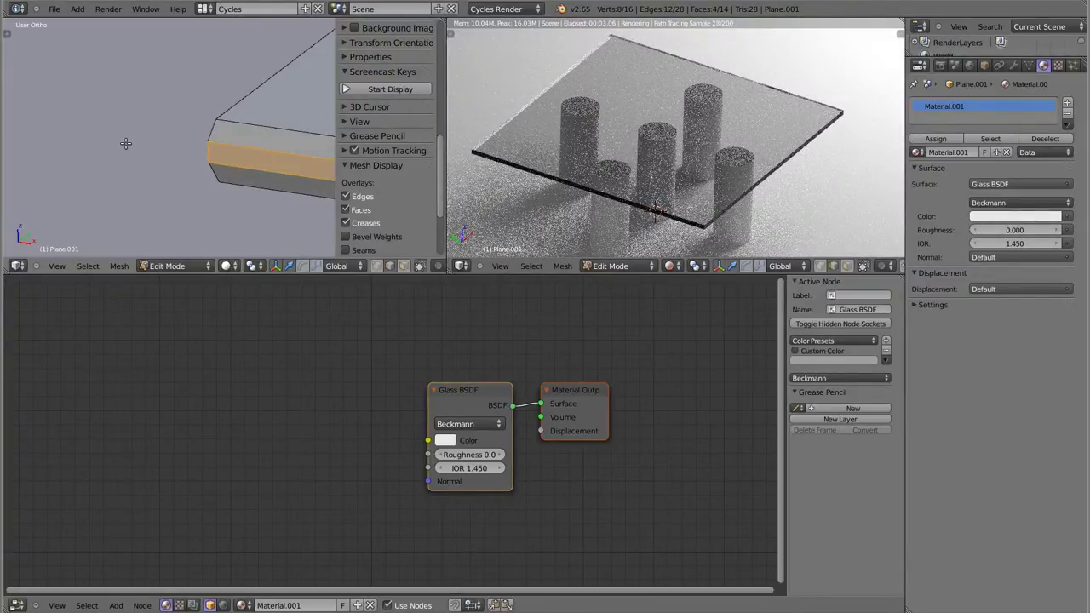
key(s)
key(z)
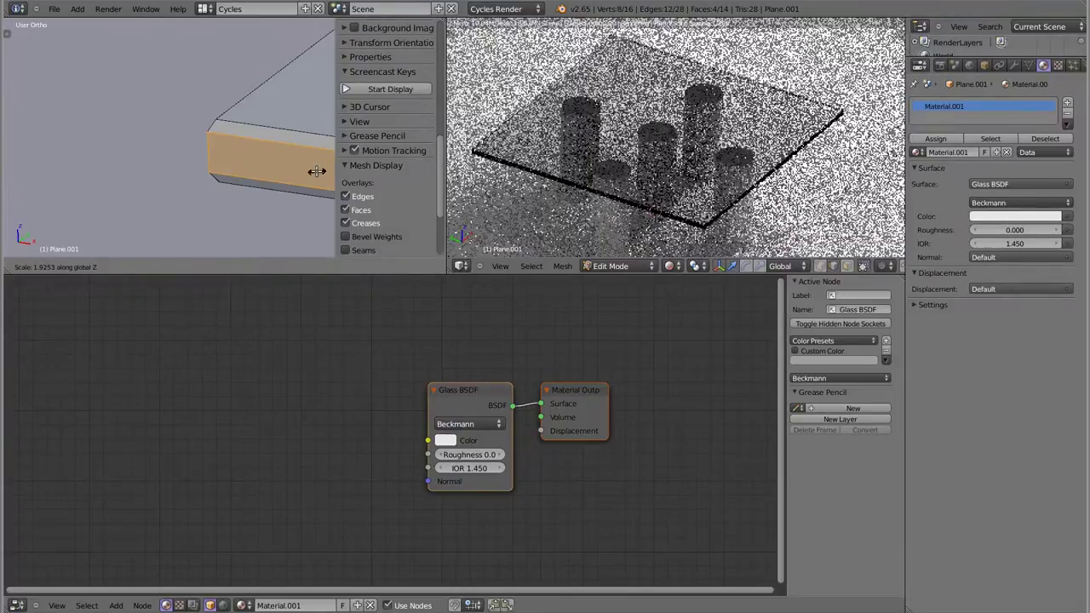
click(303, 172)
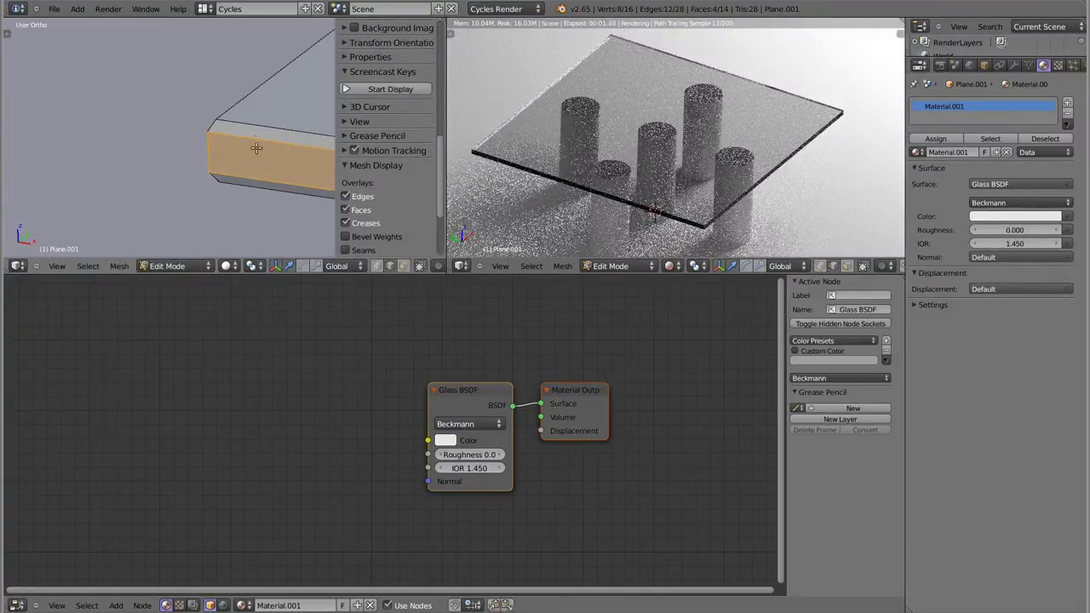
Step: Return to Object Mode and frame the table in the front view
key(Tab)
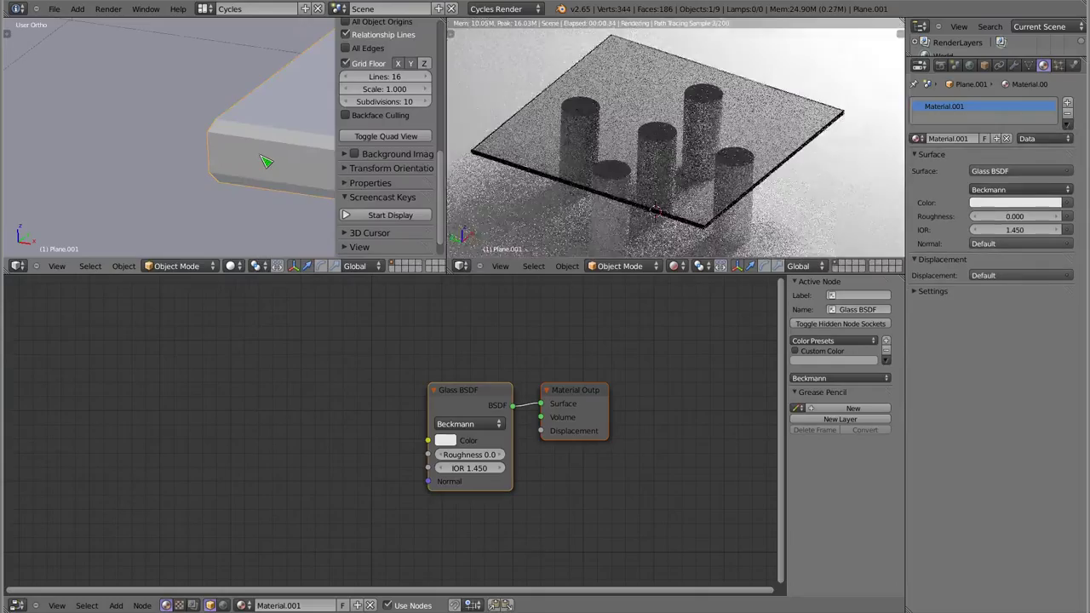
scroll(654, 213, down, 1)
scroll(658, 188, down, 1)
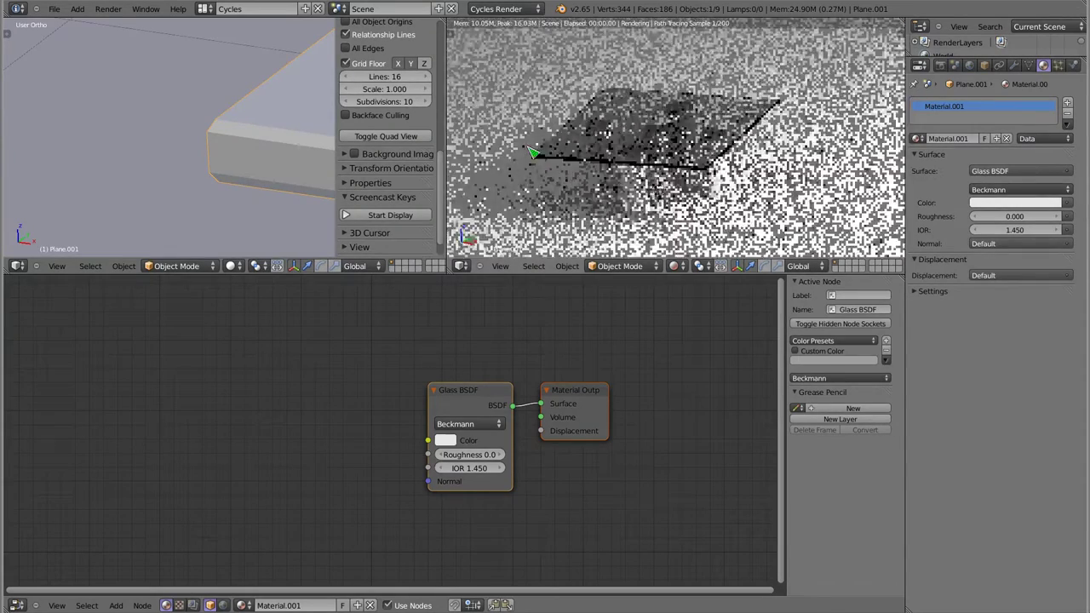
middle_drag(652, 122, 640, 153)
middle_drag(621, 97, 733, 166)
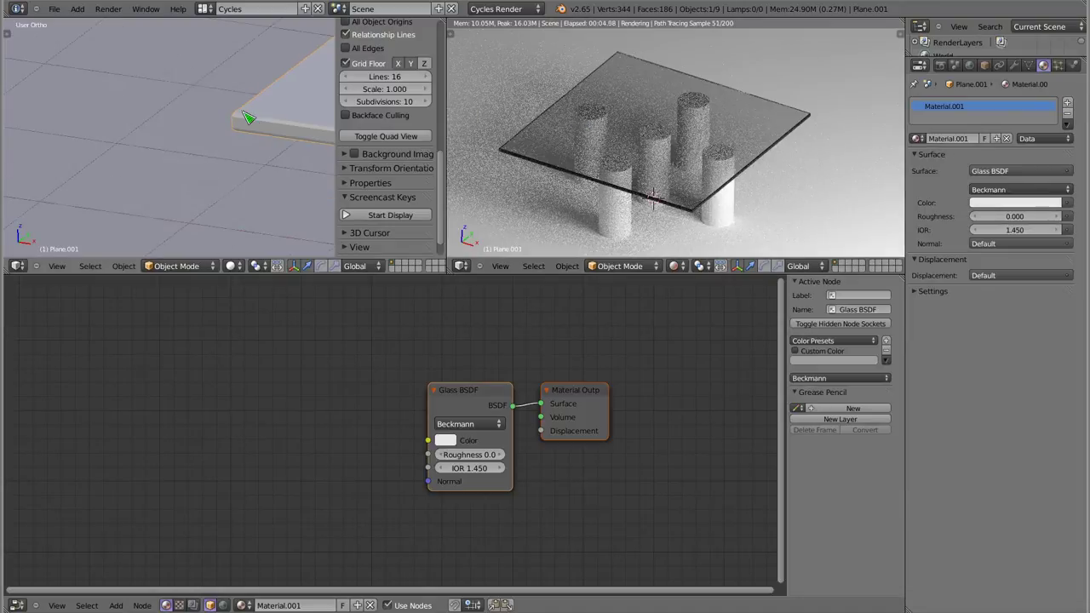
shift+middle_drag(244, 120, 93, 124)
scroll(231, 122, down, 3)
scroll(243, 122, down, 2)
scroll(236, 105, down, 3)
key(KP_1)
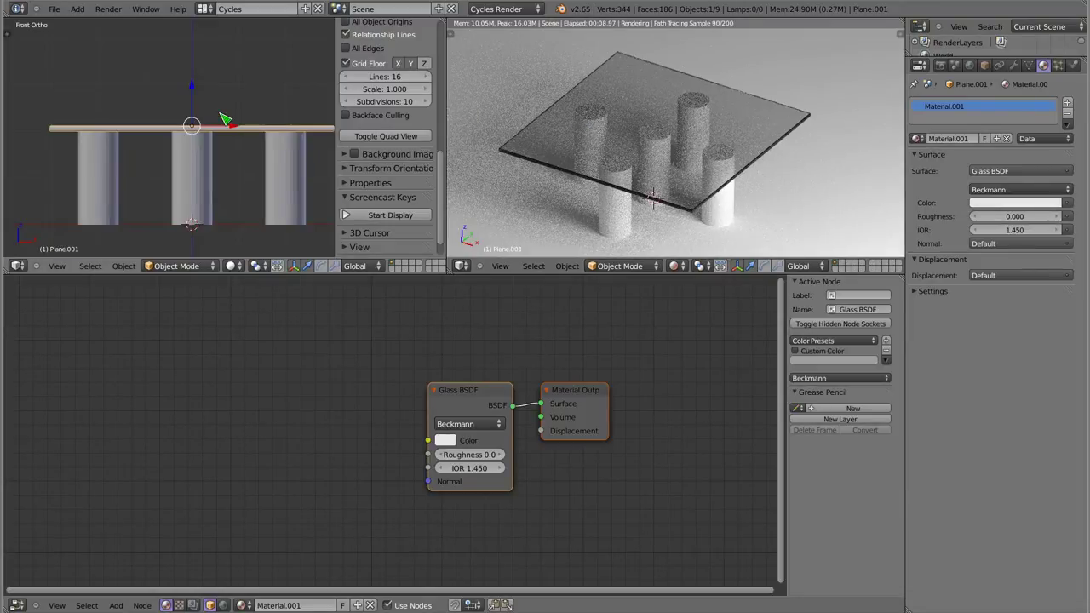
scroll(190, 91, down, 4)
Step: Box-select the tabletop and its five legs and lower them about 1.33 along Z
key(b)
drag(126, 102, 258, 160)
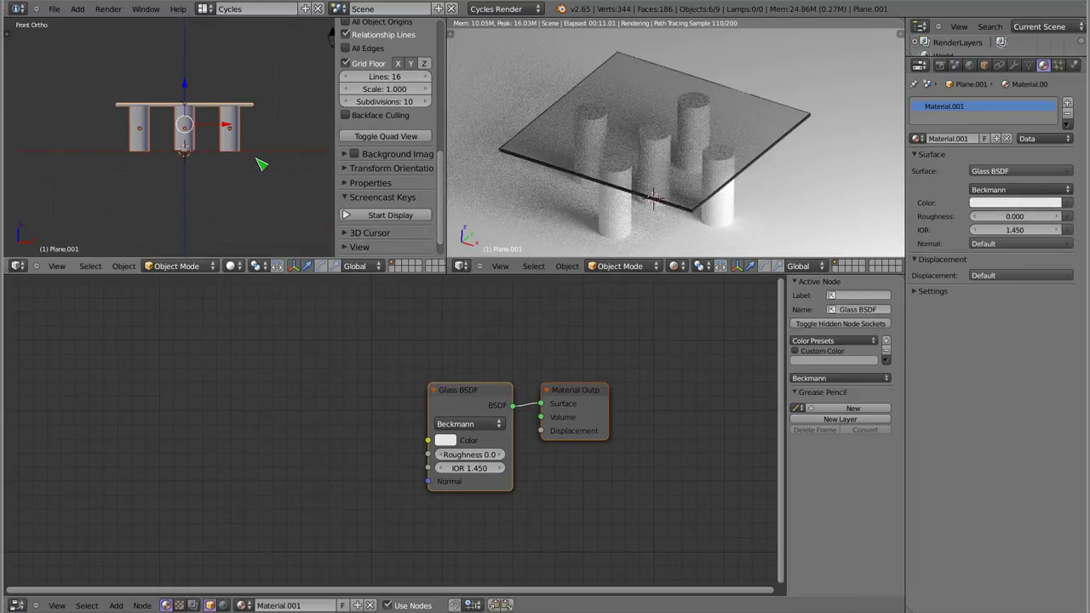
key(g)
key(z)
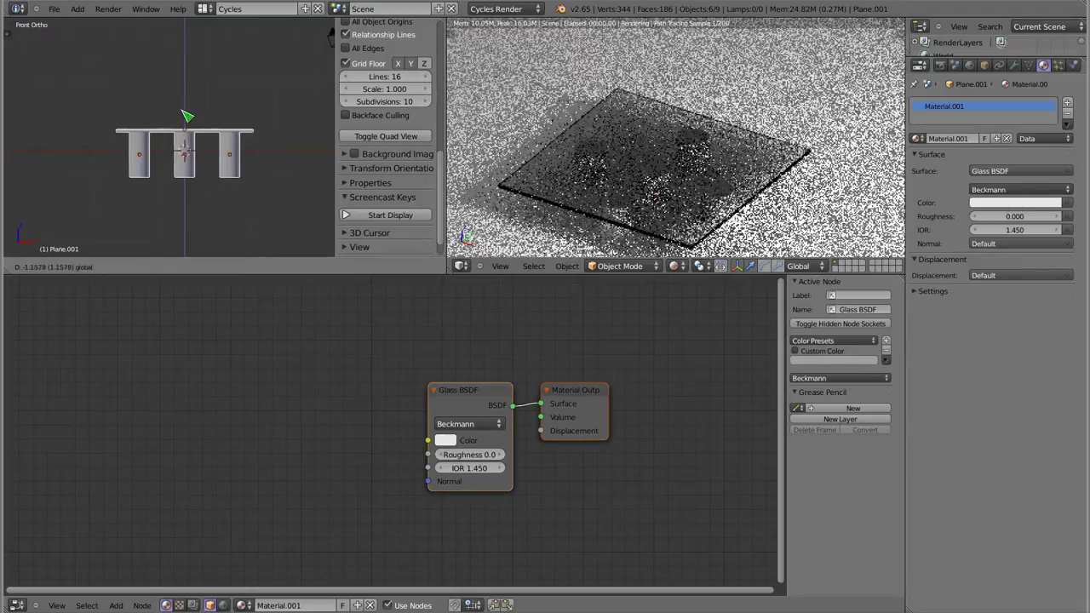
click(186, 120)
middle_drag(675, 209, 645, 171)
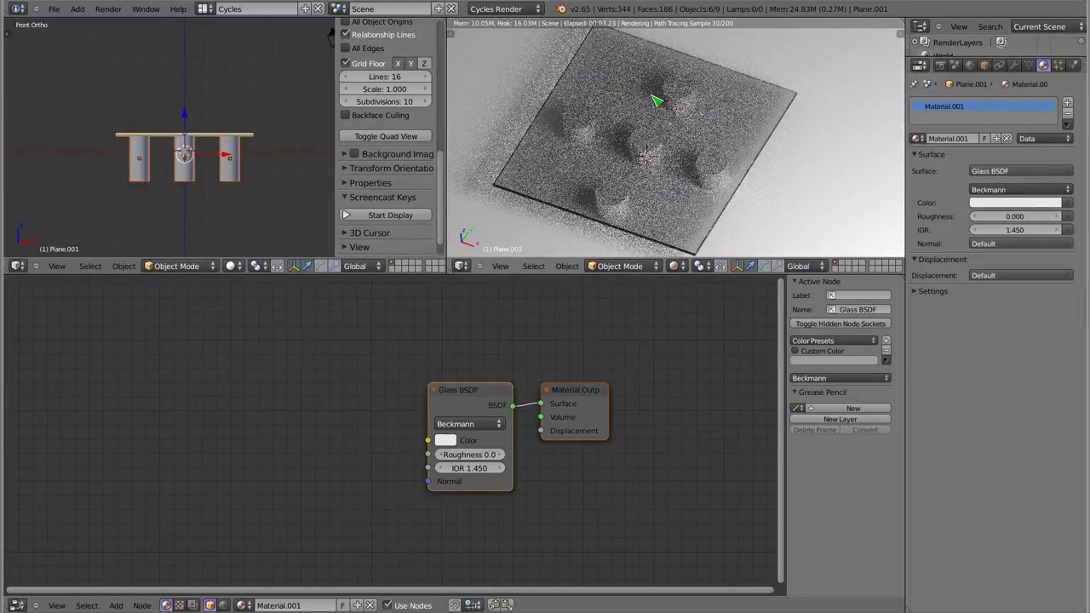
Step: In Light Paths, disable caustics and apply Direct Light, then Limited Global Illumination presets
click(944, 64)
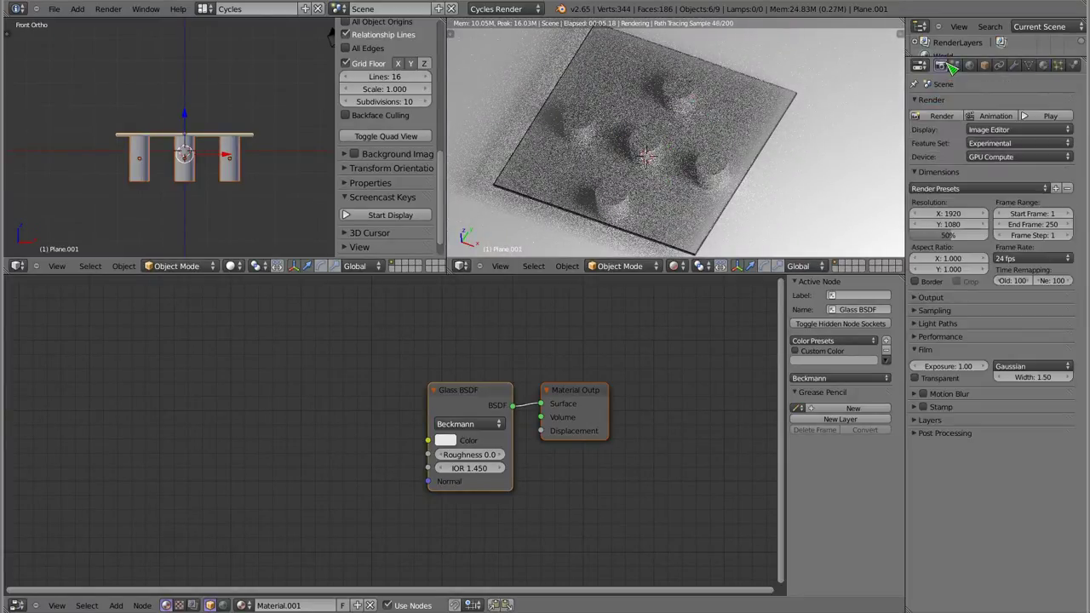
click(918, 325)
click(918, 403)
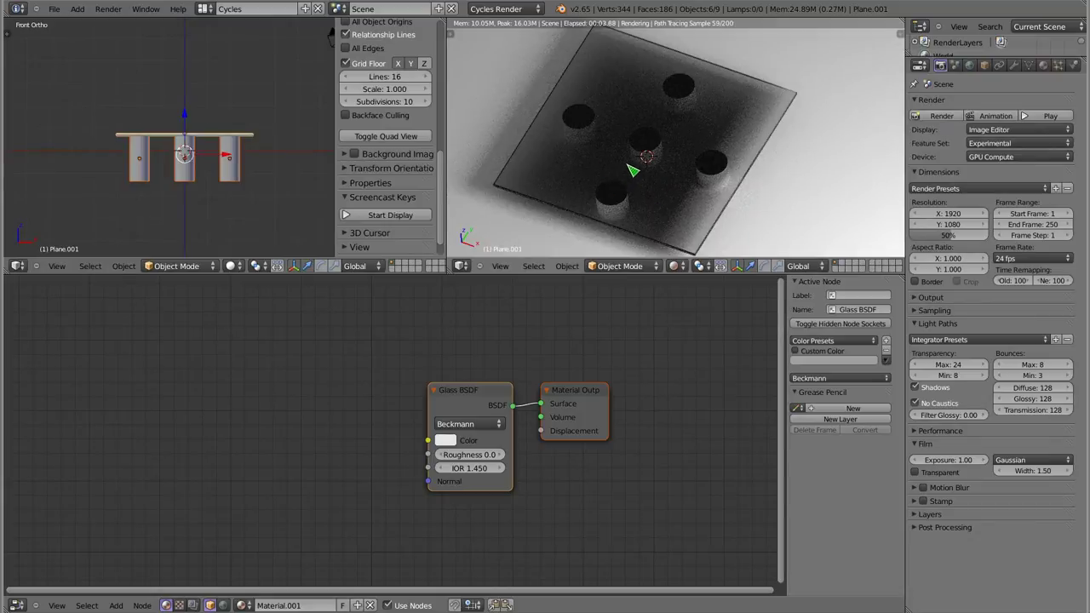
click(952, 341)
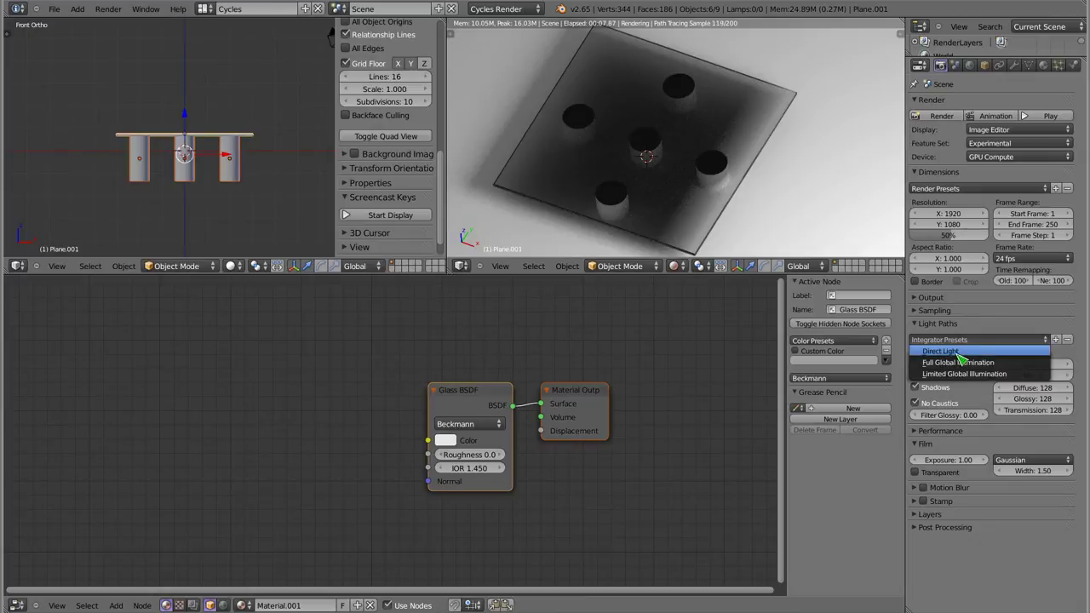
click(960, 352)
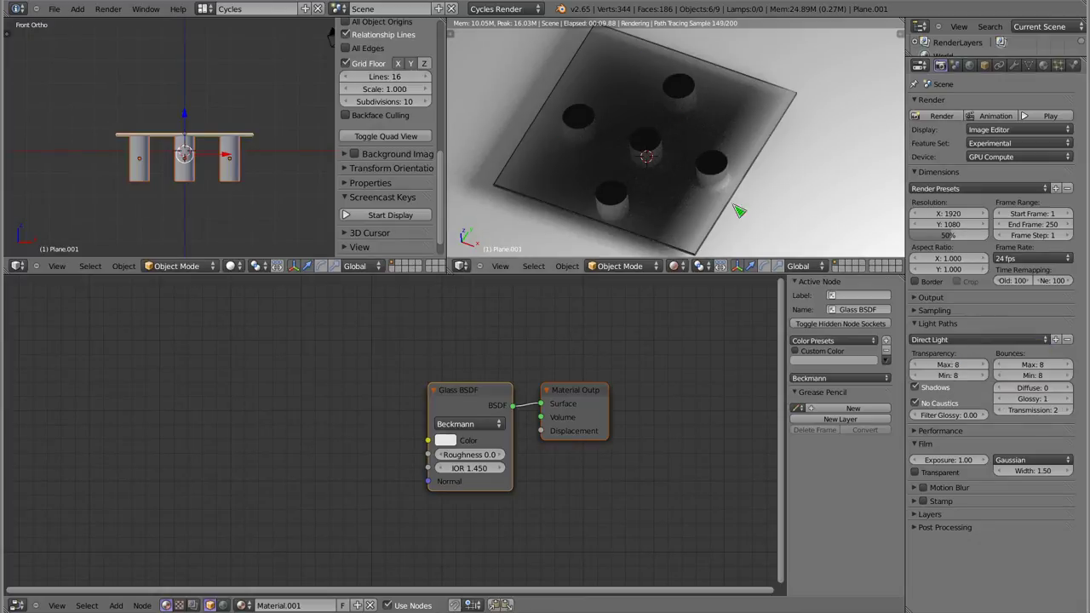
click(952, 340)
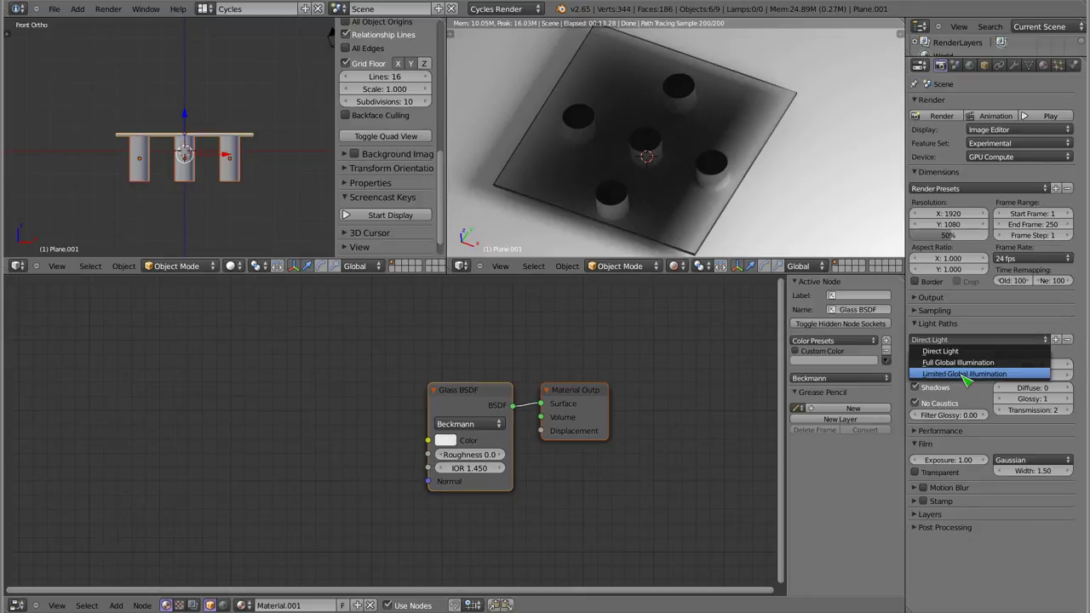
click(960, 378)
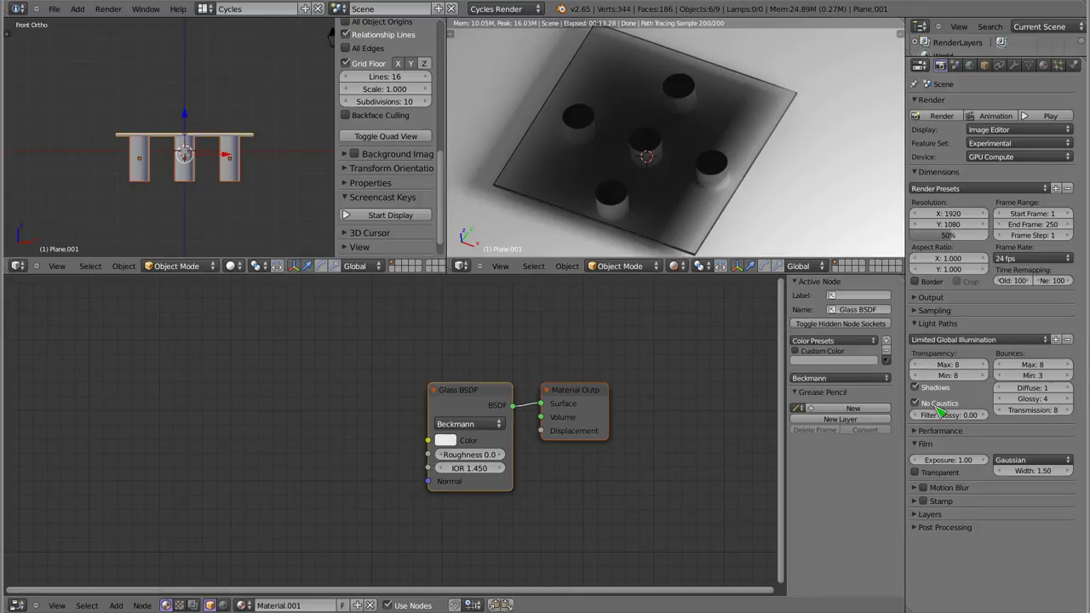
Step: Compare the render with caustics on, then disable caustics again
mouse_move(643, 154)
middle_down()
mouse_move(639, 119)
mouse_move(662, 127)
mouse_move(608, 142)
mouse_move(647, 134)
middle_up()
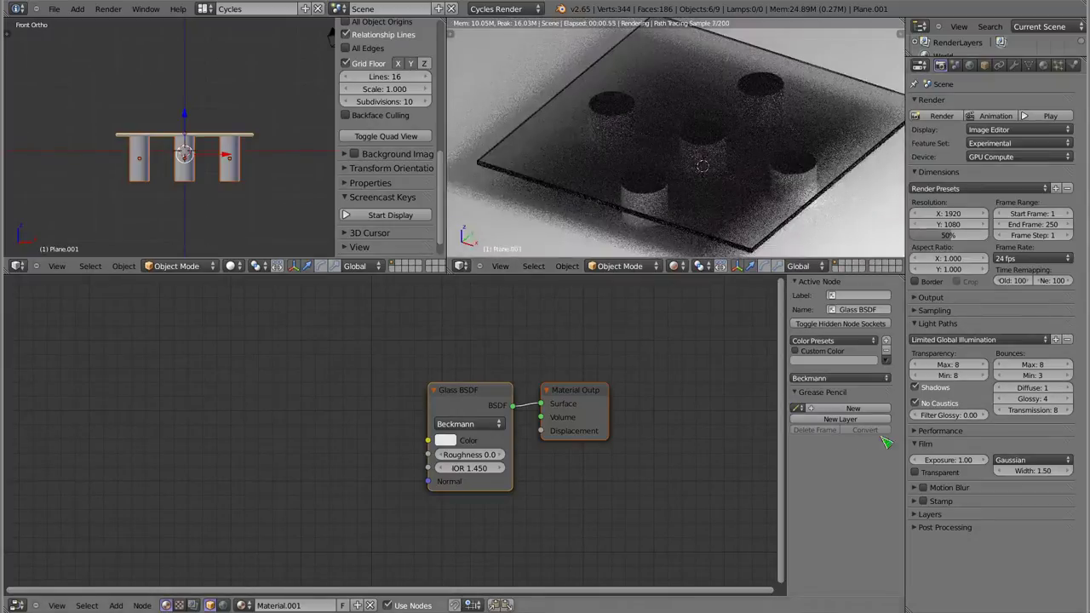
click(909, 404)
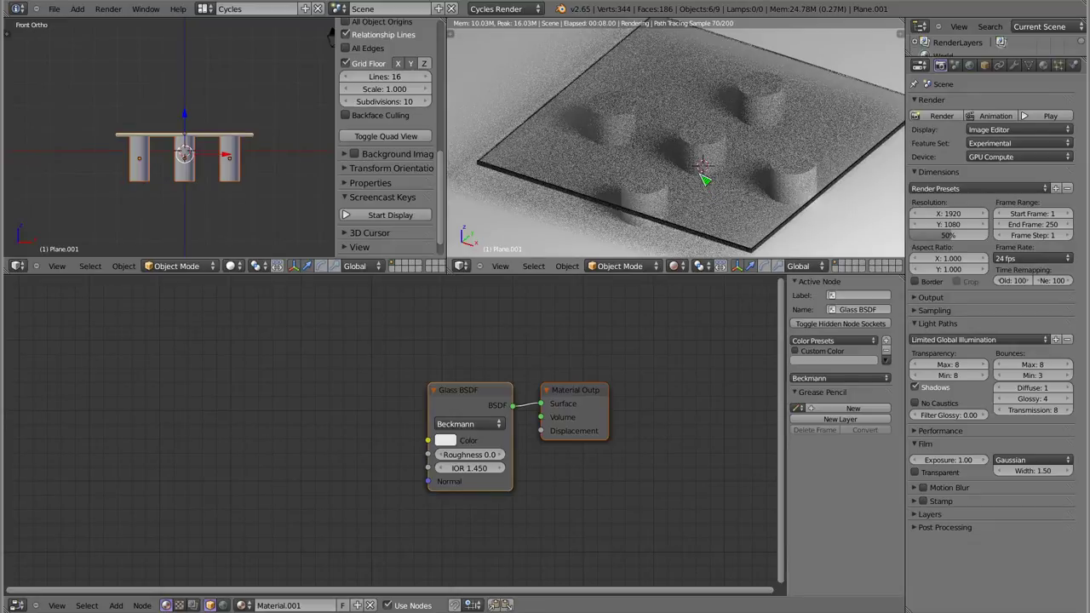
mouse_move(711, 164)
middle_down()
mouse_move(694, 159)
mouse_move(693, 202)
middle_up()
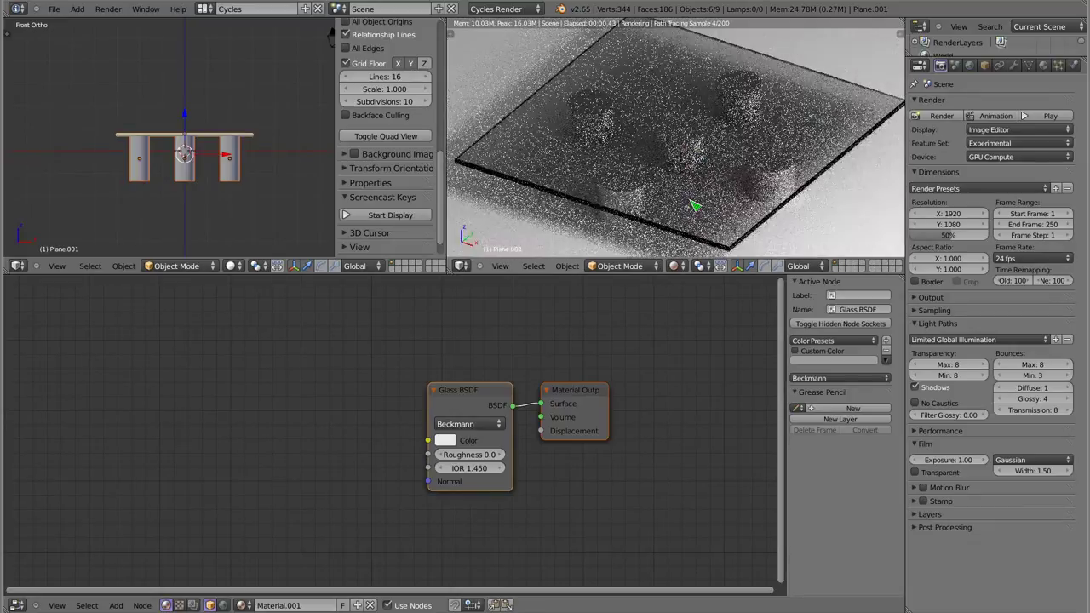
click(934, 405)
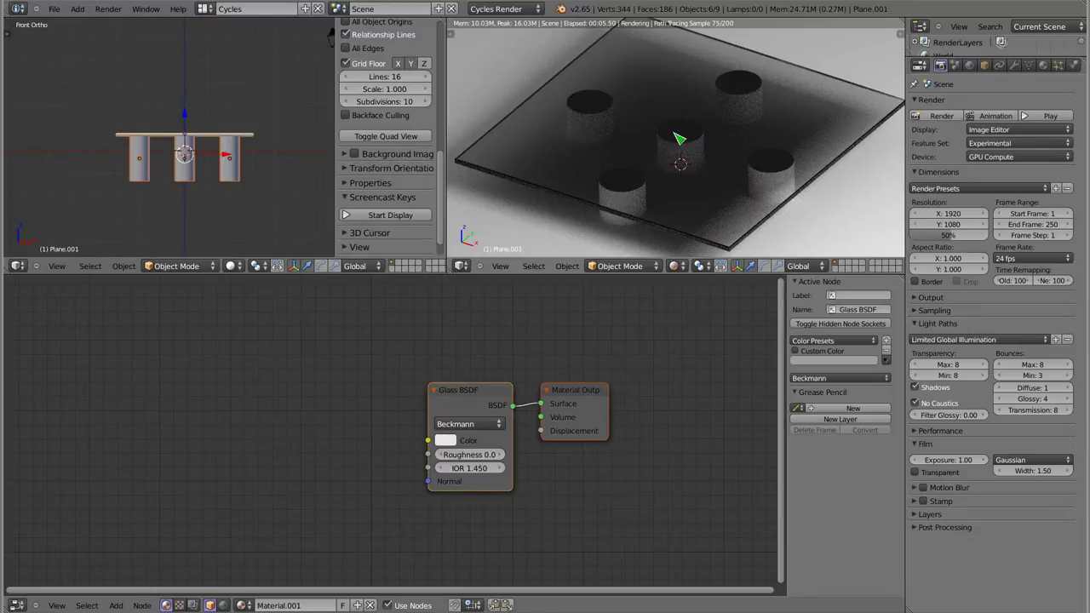
Step: Move the Glass BSDF node up and left of Material Output
scroll(646, 146, down, 1)
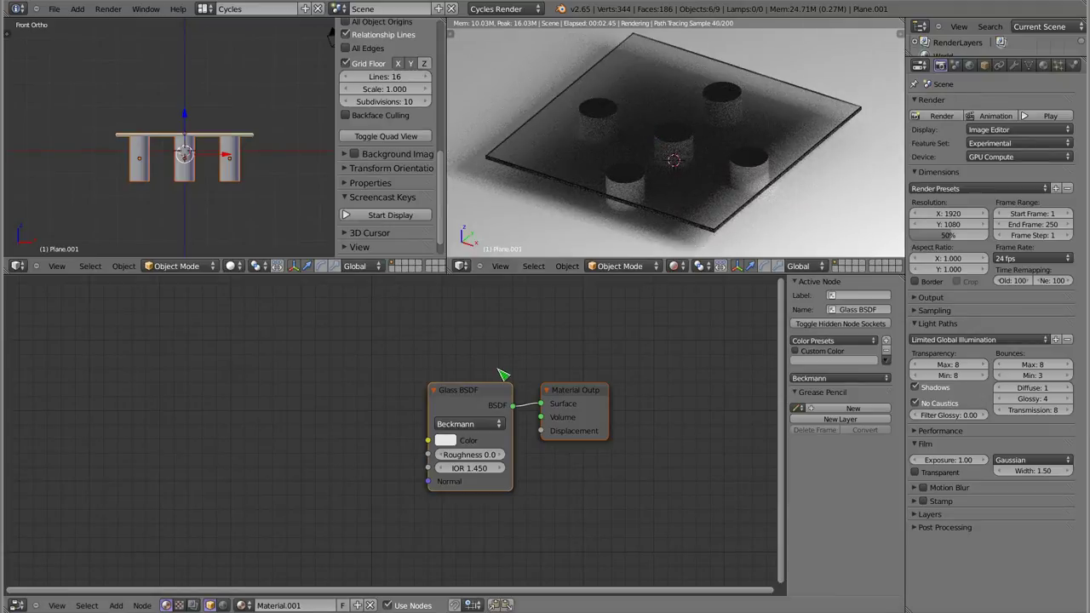
drag(481, 398, 382, 343)
scroll(498, 395, down, 1)
mouse_move(498, 394)
middle_down()
mouse_move(509, 382)
mouse_move(496, 368)
middle_up()
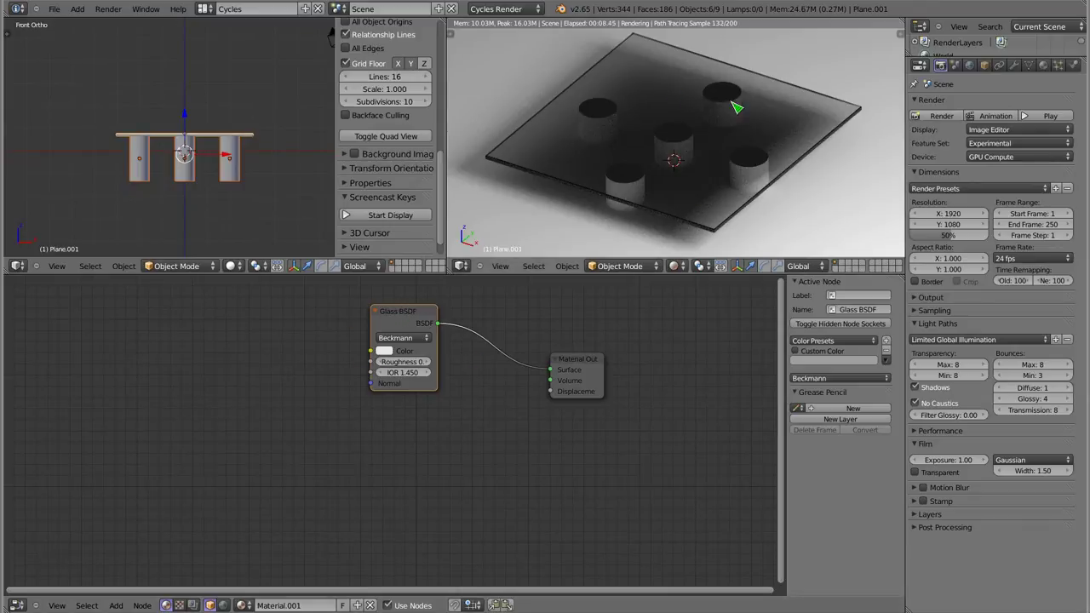
Step: Add a Transparent BSDF node and place it below the Glass BSDF
key(shift+a)
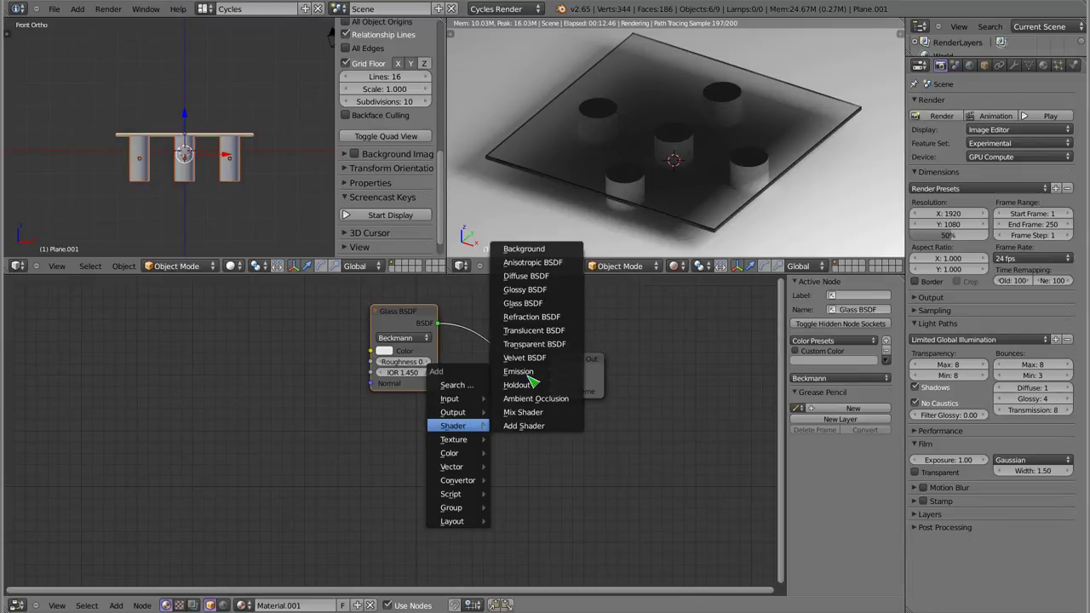
click(554, 345)
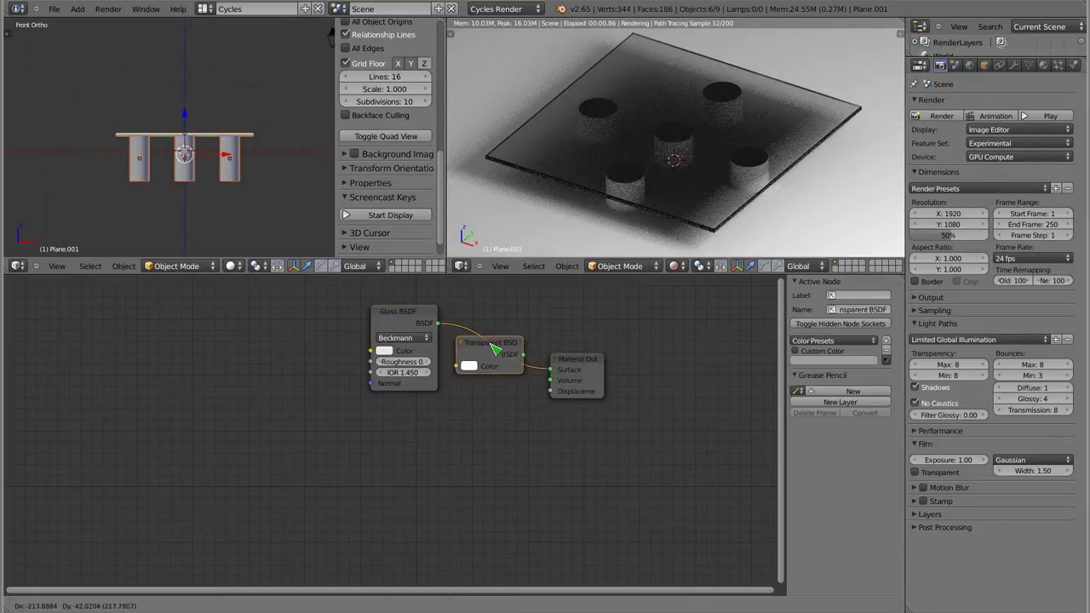
click(498, 347)
drag(463, 371, 467, 375)
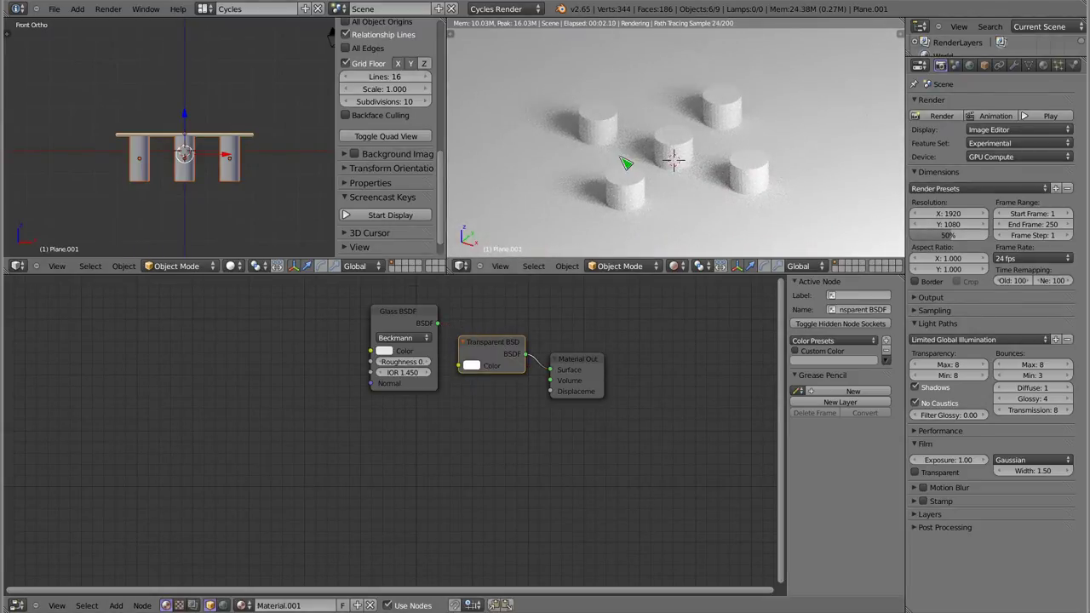
drag(498, 342, 409, 436)
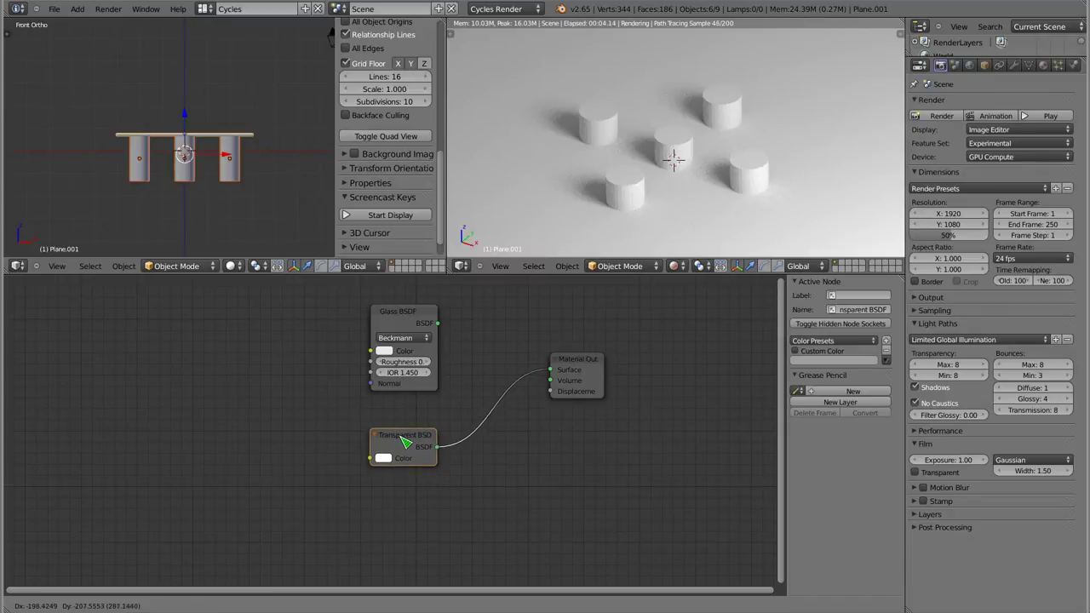
Step: Insert a Mix Shader (Fac 0.500) on the link into Material Output
key(shift+a)
mouse_move(427, 378)
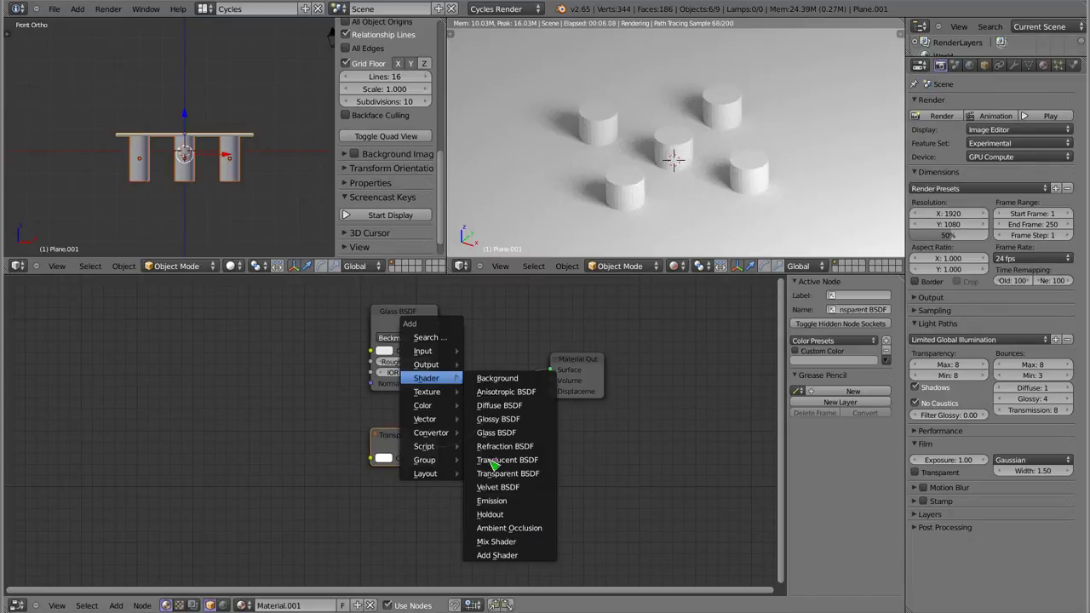
click(510, 538)
mouse_move(536, 517)
mouse_down()
mouse_move(477, 343)
mouse_move(466, 383)
mouse_up()
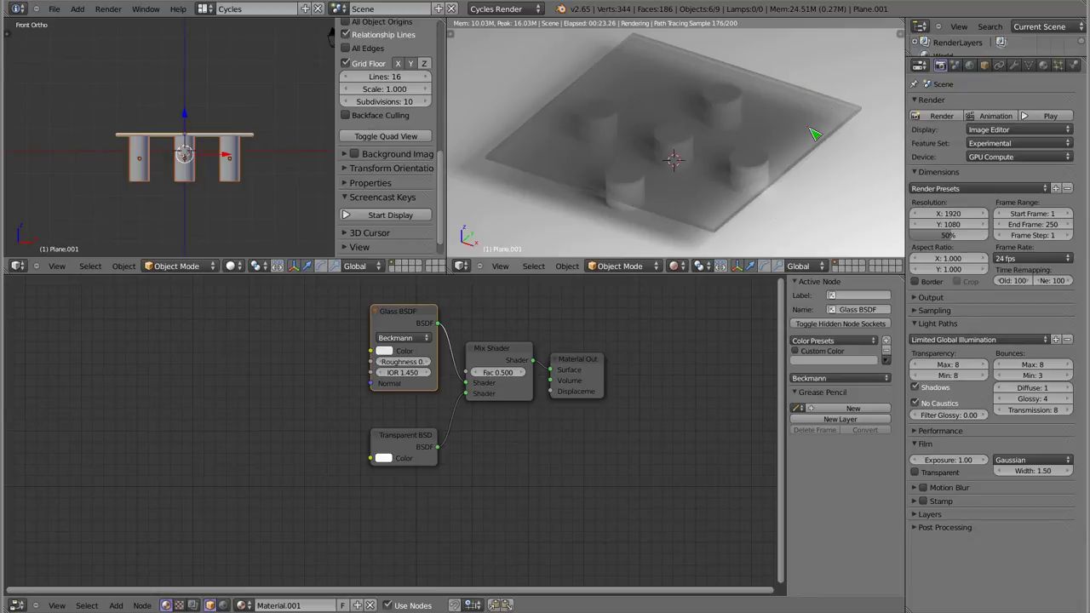
Step: Zoom into the node tree, nudge Material Output up-right, and bring up the Input node list
scroll(621, 229, up, 2)
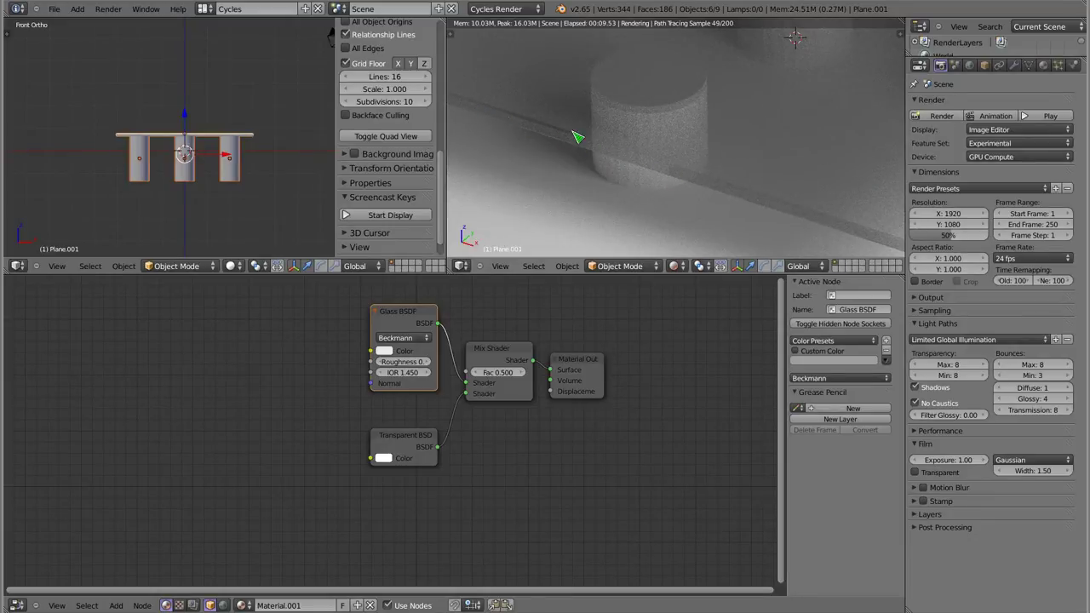
mouse_move(639, 149)
middle_down()
mouse_move(627, 145)
mouse_move(701, 93)
mouse_move(681, 156)
mouse_move(673, 145)
middle_up()
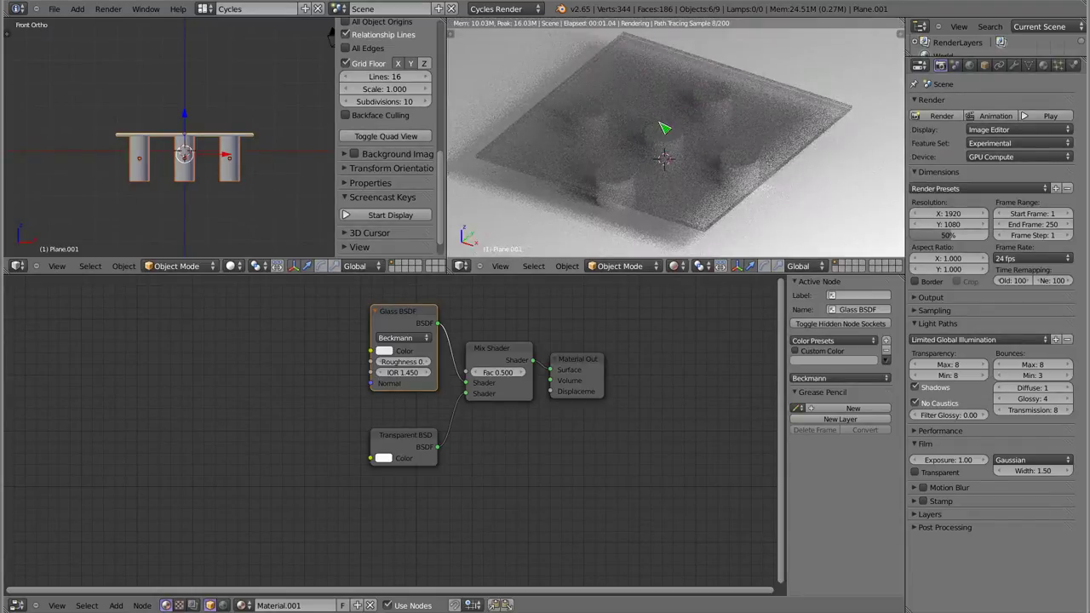
scroll(464, 349, up, 1)
scroll(480, 345, up, 1)
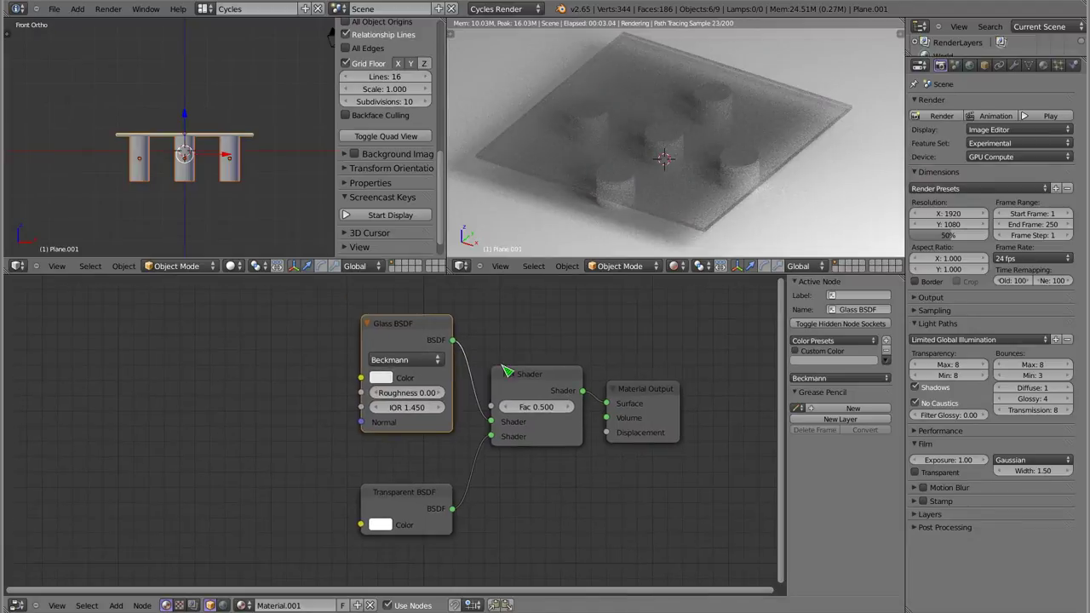
click(668, 383)
drag(669, 383, 670, 381)
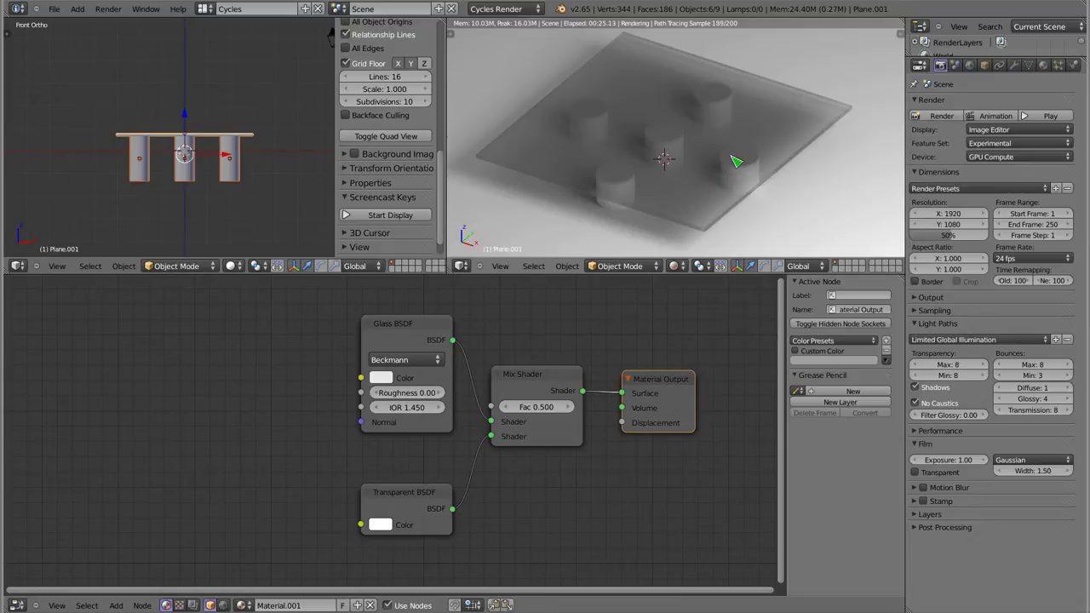
key(shift+a)
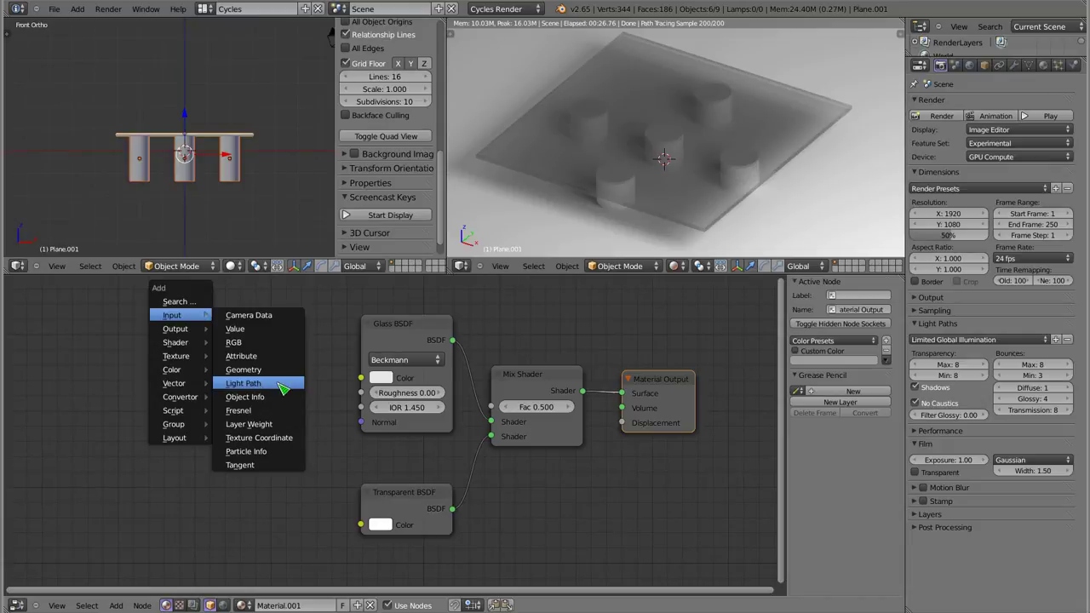
Step: Add a Light Path node, preview Mix factors 0 and 1, then wire Is Shadow Ray into Fac
click(282, 387)
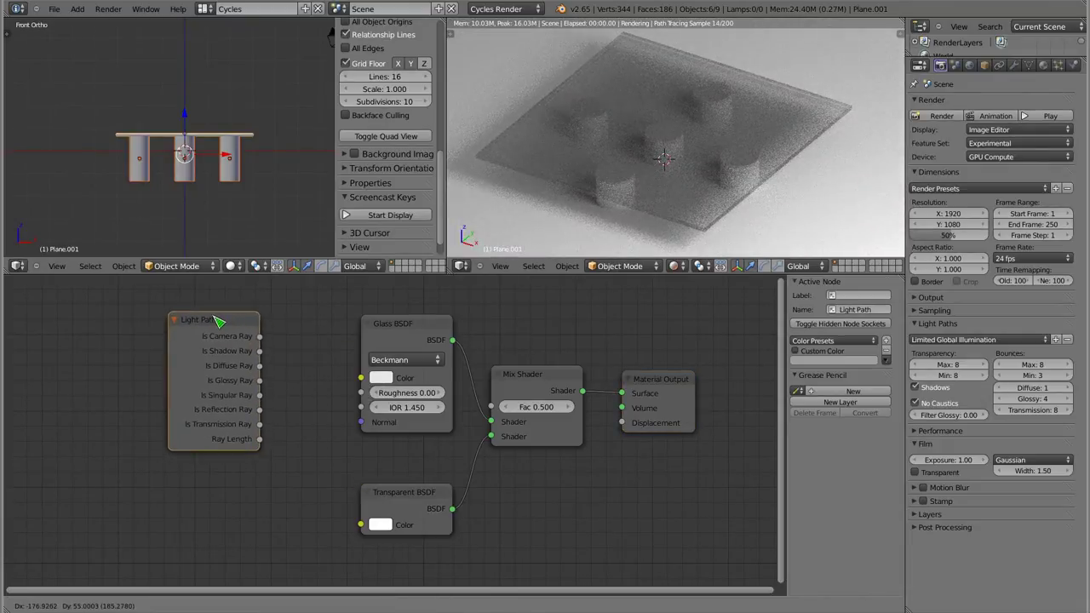
click(229, 313)
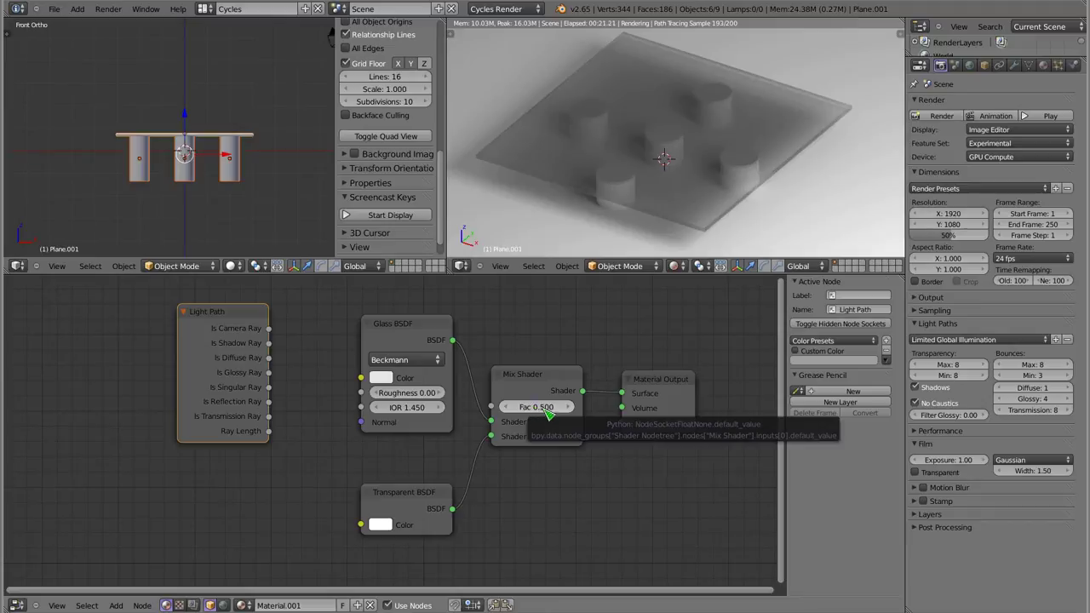
drag(549, 413, 511, 413)
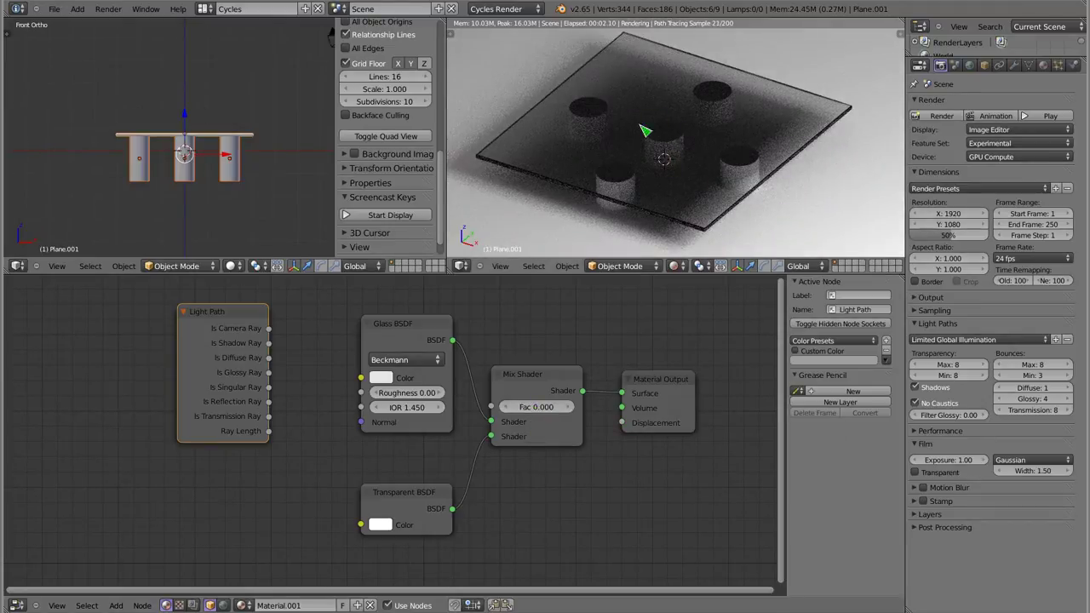
drag(537, 407, 572, 407)
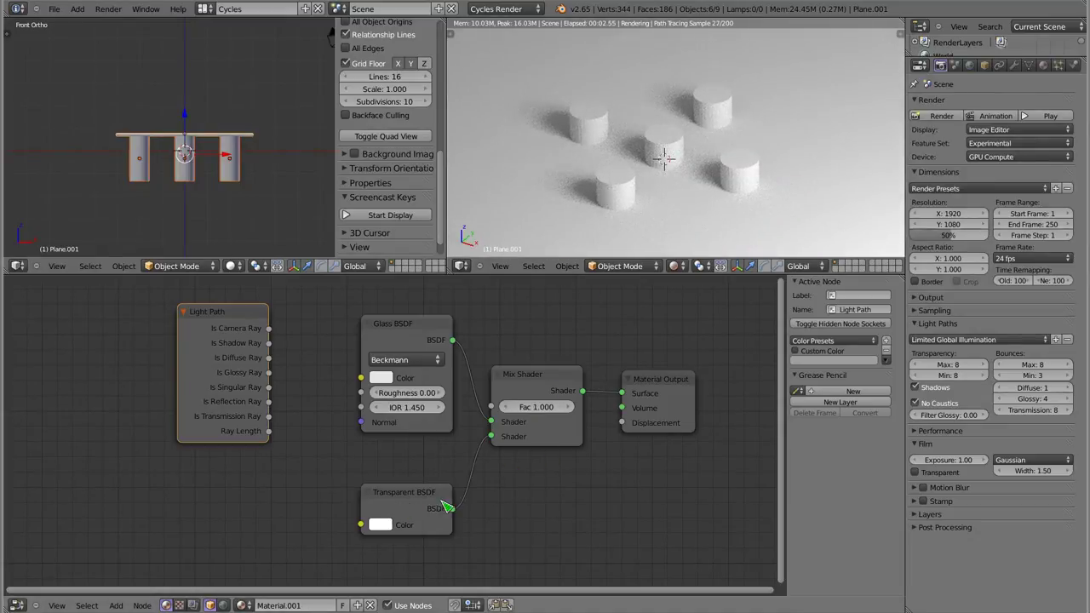
drag(541, 407, 545, 411)
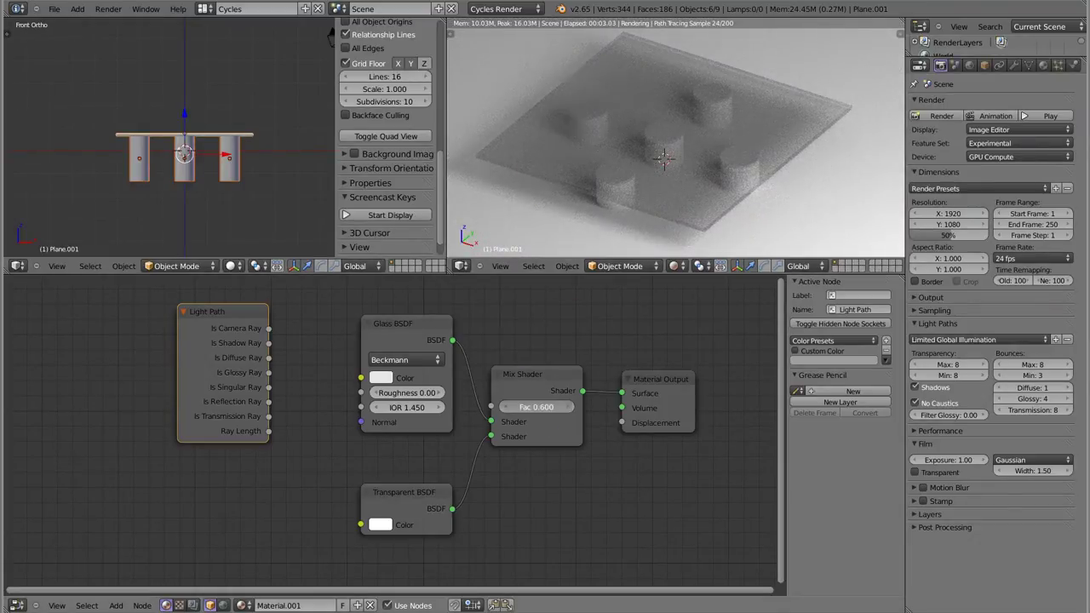
drag(537, 407, 502, 407)
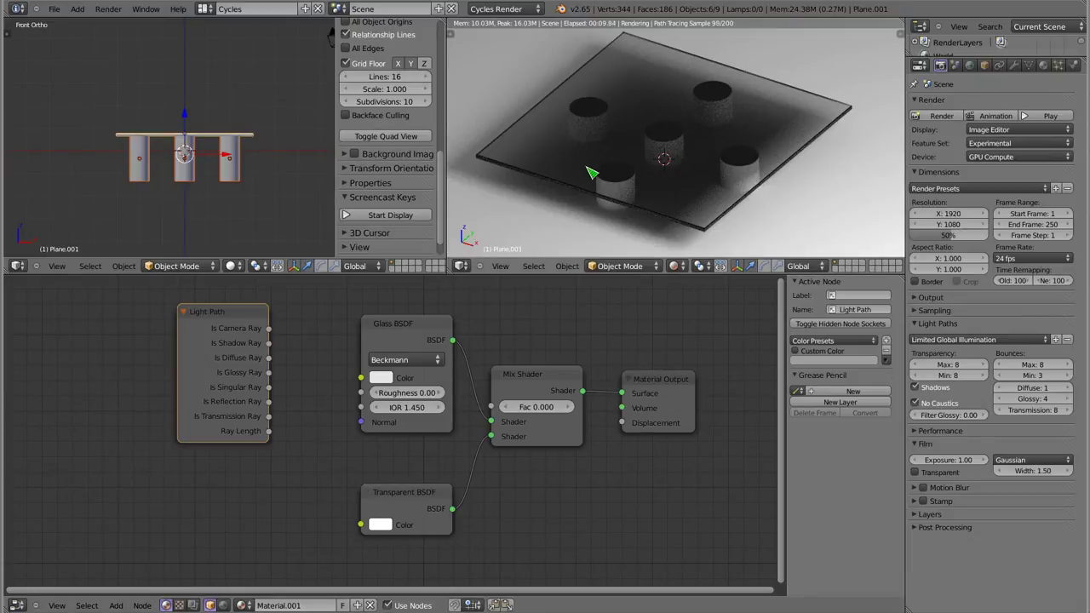
mouse_move(268, 343)
mouse_down()
mouse_move(356, 390)
mouse_move(492, 409)
mouse_up()
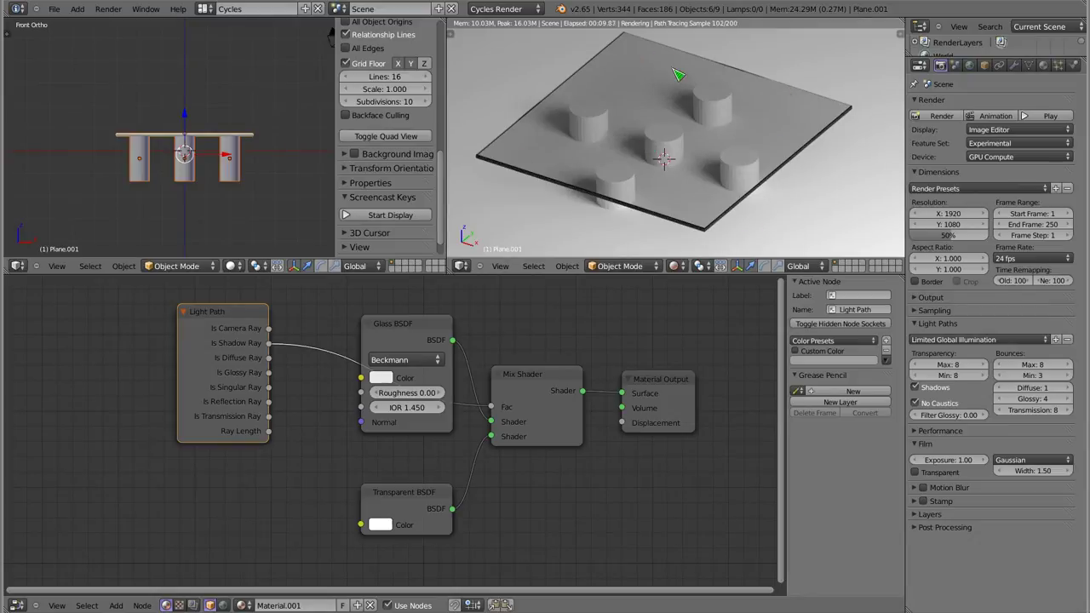
Step: Move the Transparent BSDF up slightly and set its colour to about 0.700 grey
drag(416, 494, 420, 459)
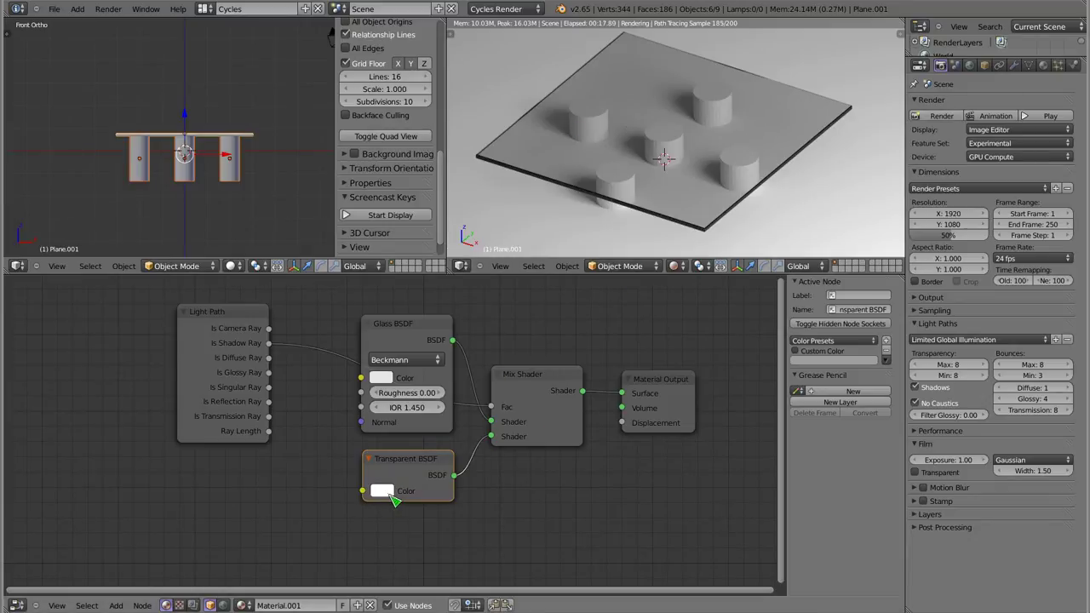
click(382, 491)
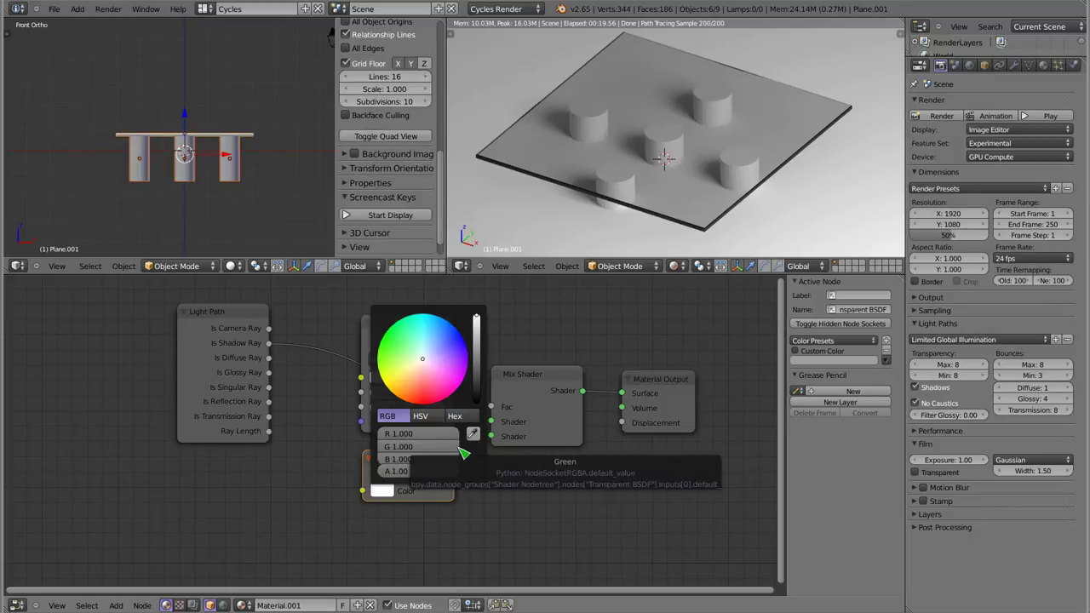
scroll(426, 444, down, 1)
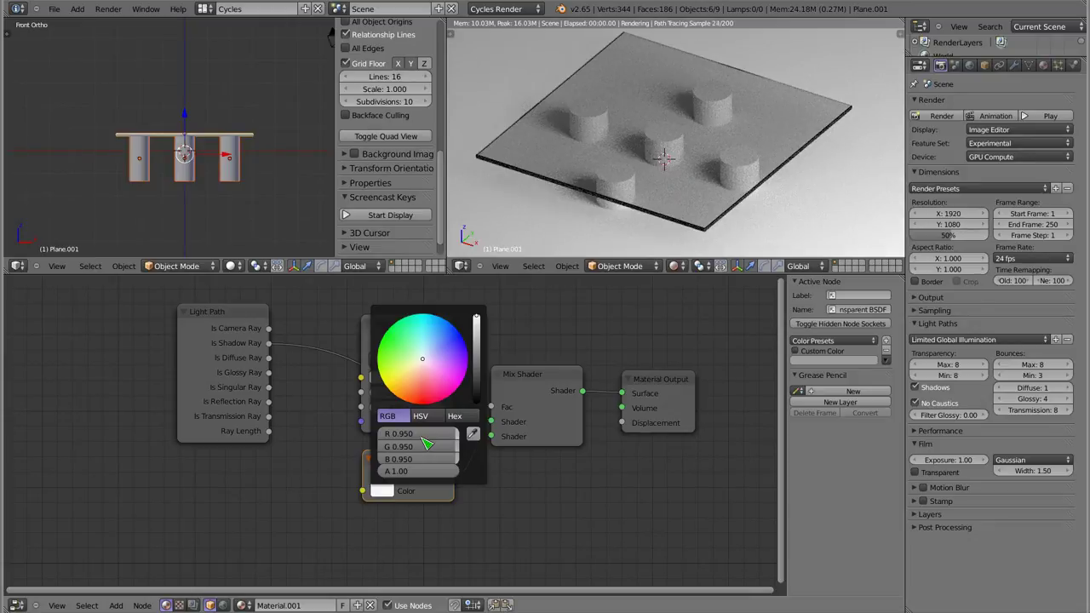
scroll(425, 444, down, 1)
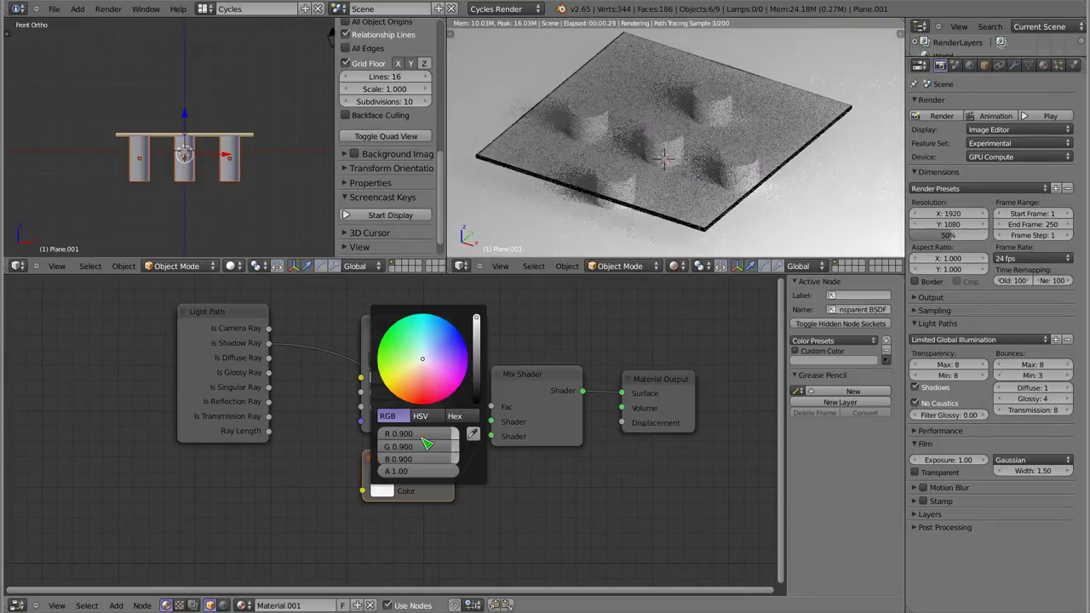
scroll(425, 444, down, 1)
scroll(426, 444, down, 1)
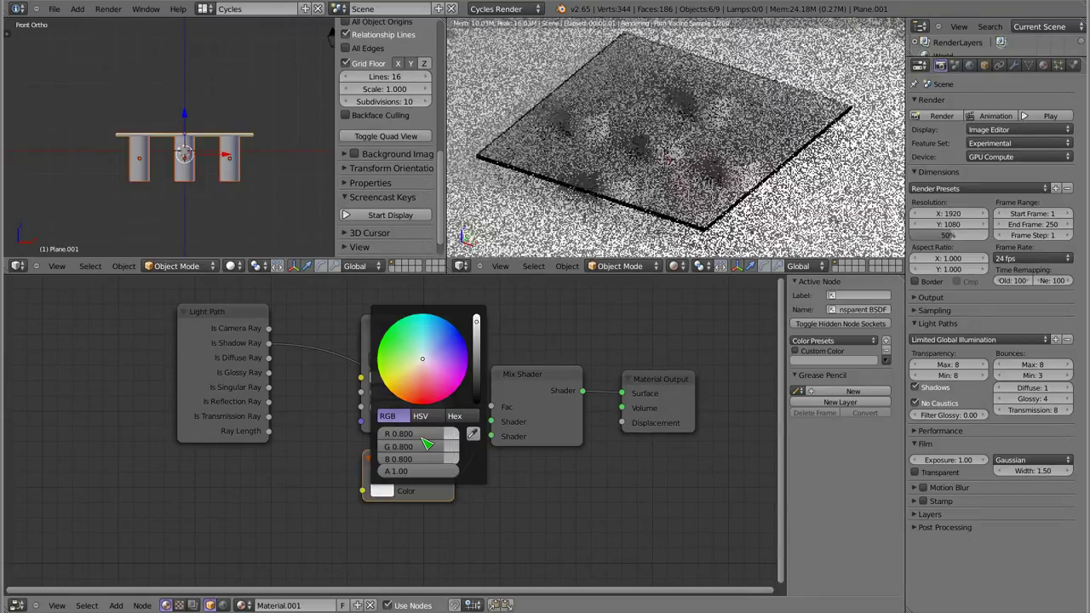
scroll(426, 444, down, 1)
scroll(426, 444, down, 1)
scroll(426, 443, down, 1)
scroll(426, 444, down, 1)
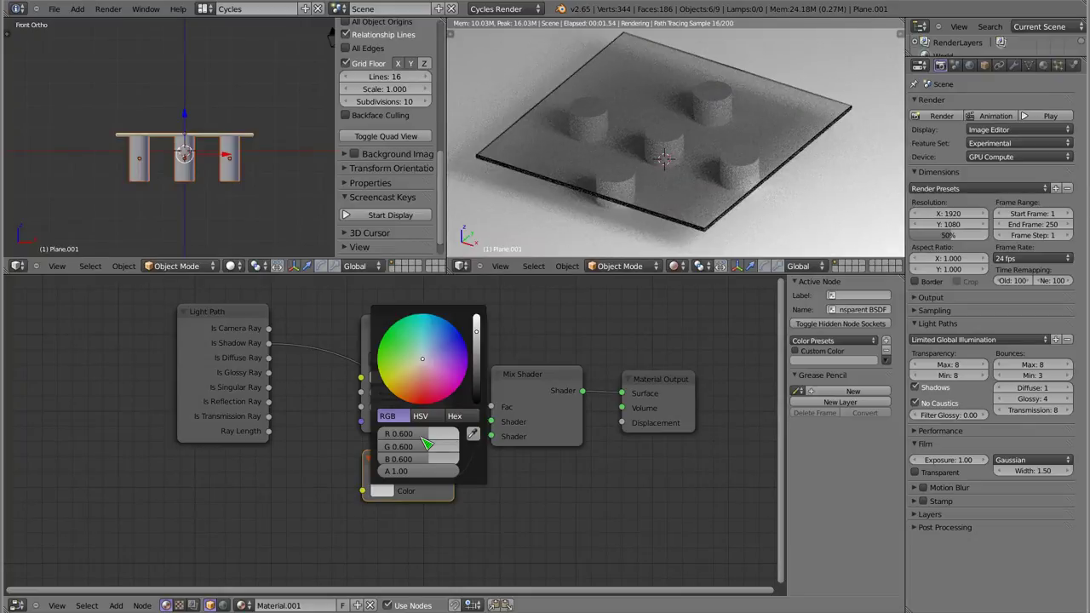
scroll(426, 444, down, 7)
scroll(426, 444, down, 2)
scroll(426, 444, down, 3)
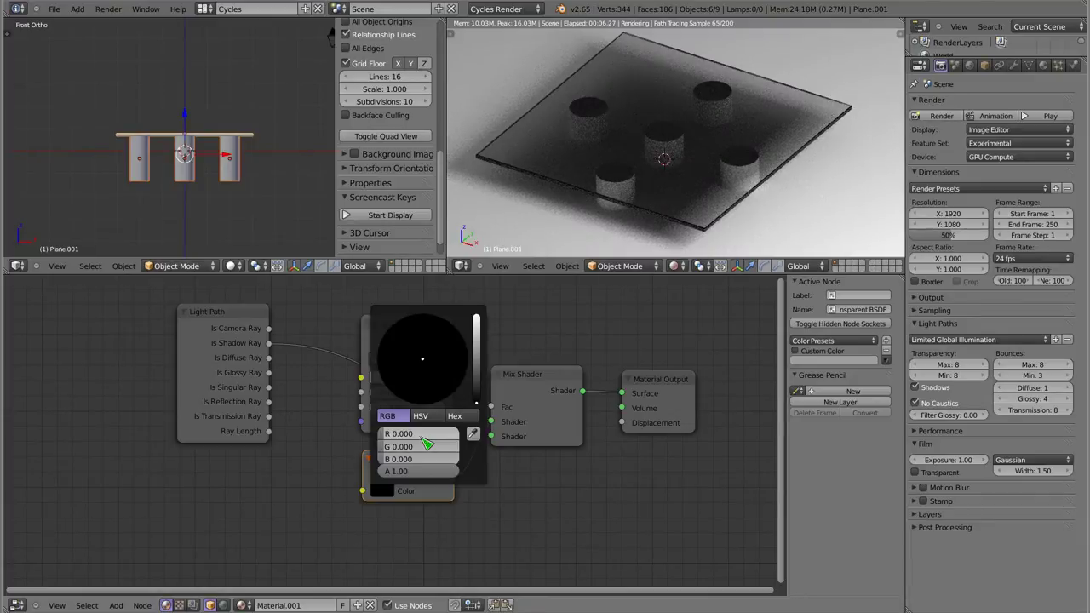
scroll(426, 443, up, 3)
scroll(425, 444, up, 3)
scroll(426, 444, up, 3)
scroll(426, 444, up, 2)
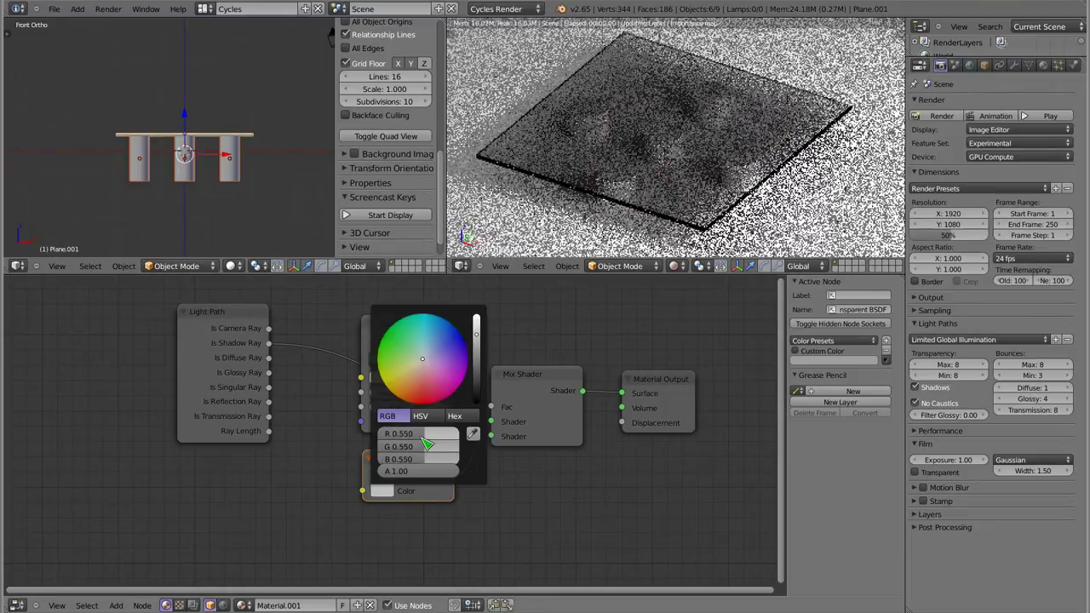
scroll(425, 444, up, 2)
scroll(426, 444, up, 2)
scroll(426, 444, down, 1)
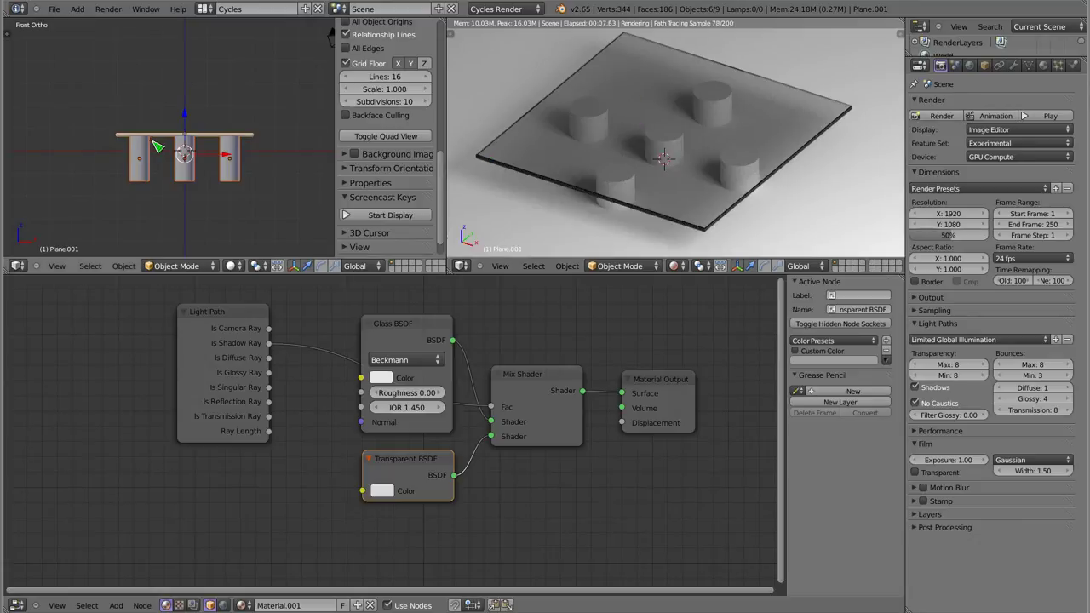
scroll(228, 122, down, 3)
mouse_move(228, 123)
middle_down()
mouse_move(213, 181)
mouse_move(185, 153)
mouse_move(189, 139)
middle_up()
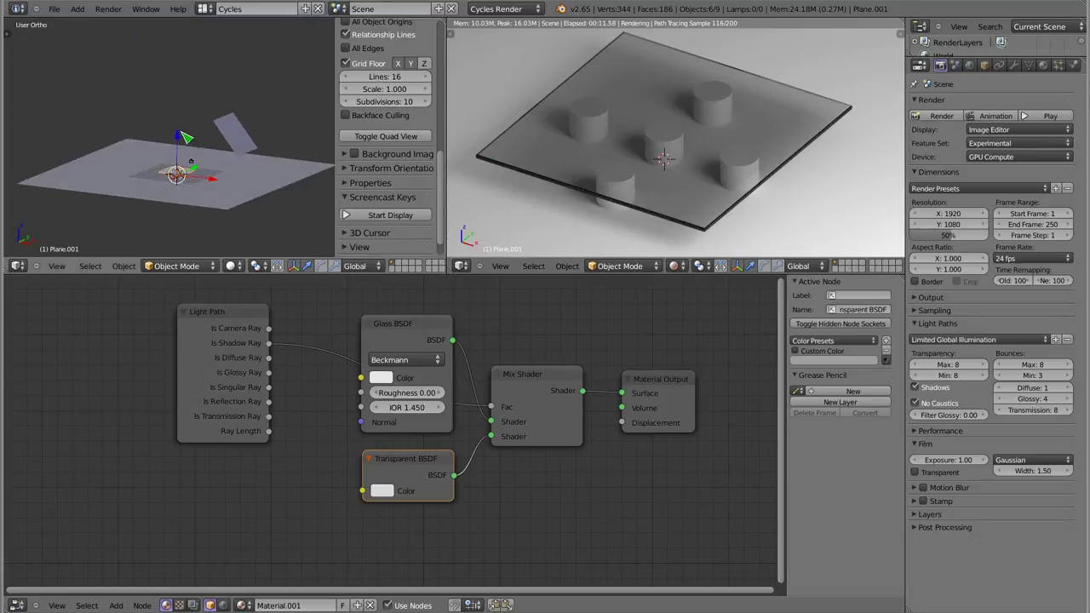
Step: Set the World background colour to black (RGB 0.000)
click(969, 65)
click(1041, 148)
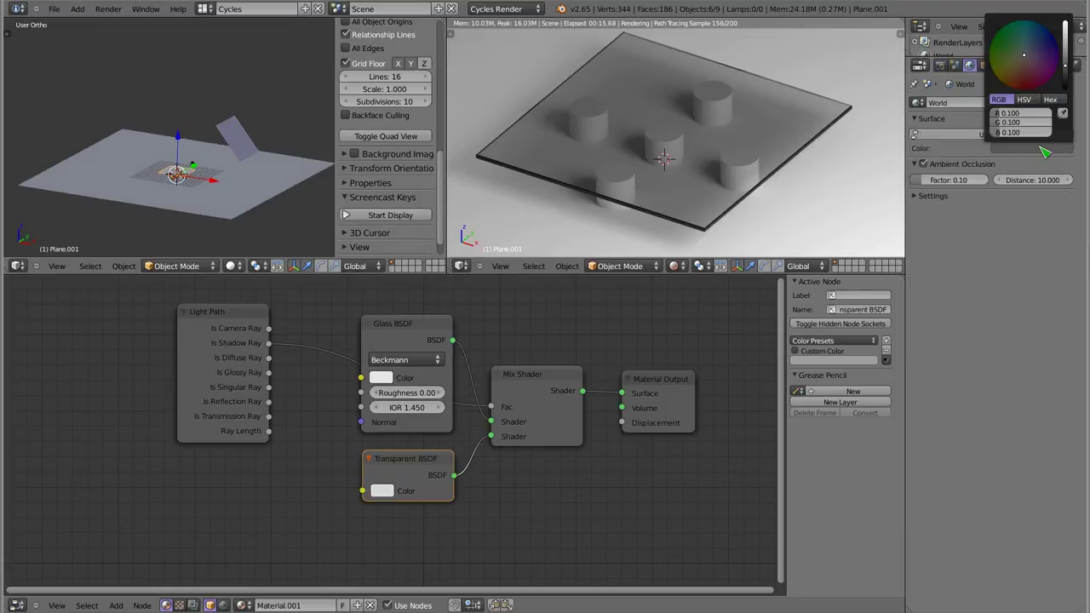
drag(1072, 69, 1066, 87)
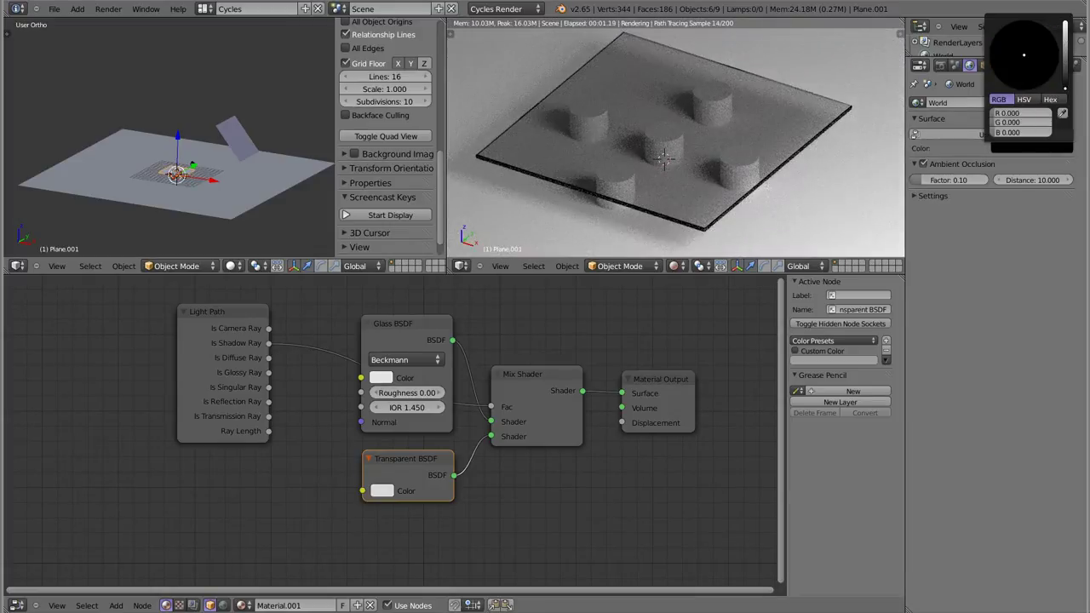
Step: Select the lamp and scale it down
right_click(241, 136)
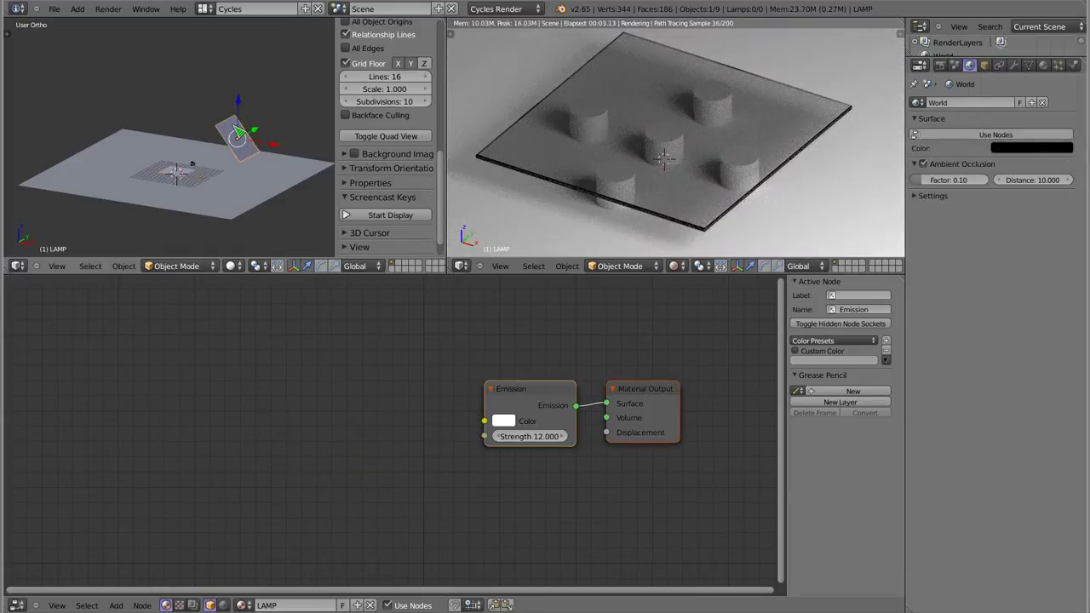
mouse_move(257, 169)
middle_down()
mouse_move(237, 201)
mouse_move(286, 207)
middle_up()
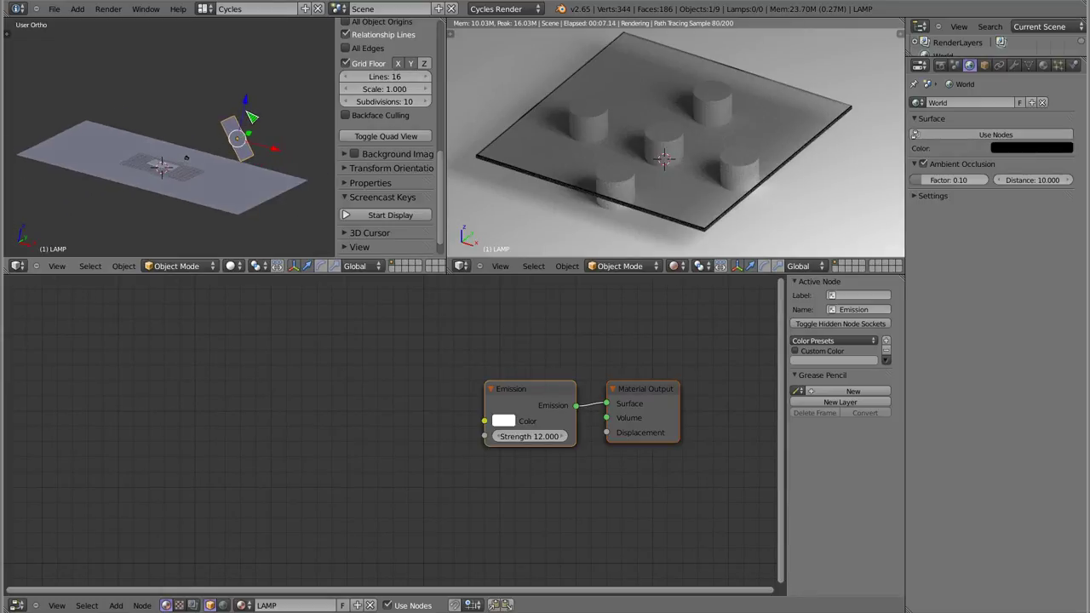
key(s)
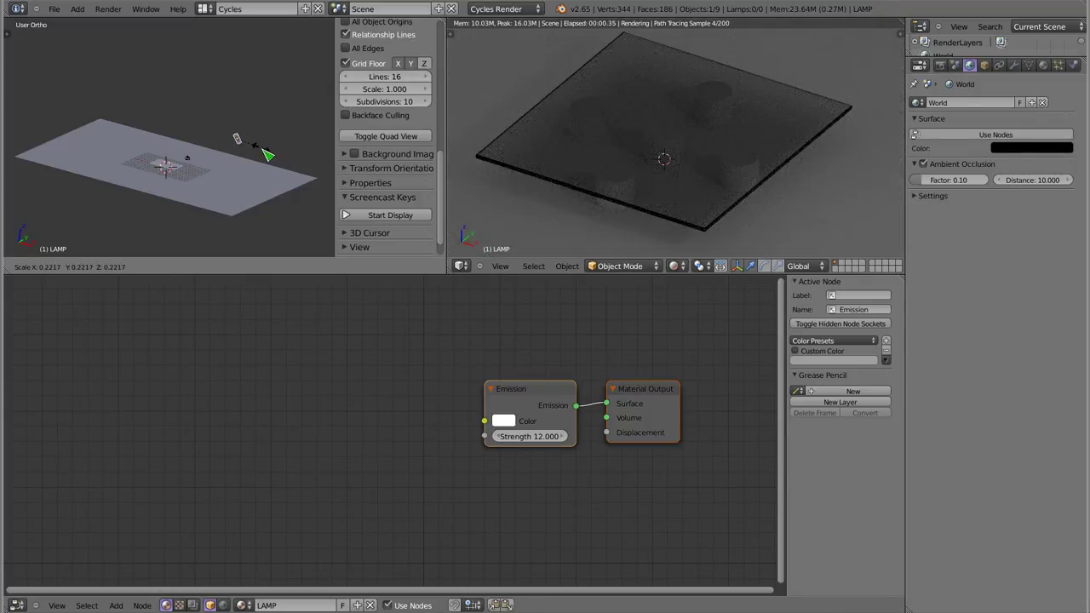
click(241, 144)
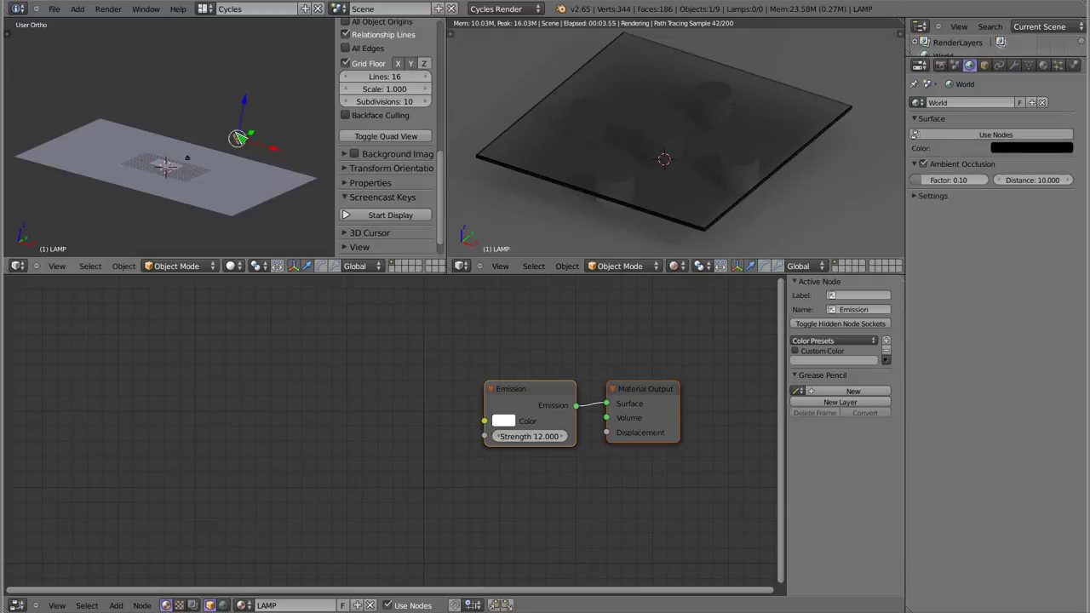
middle_drag(228, 164, 255, 170)
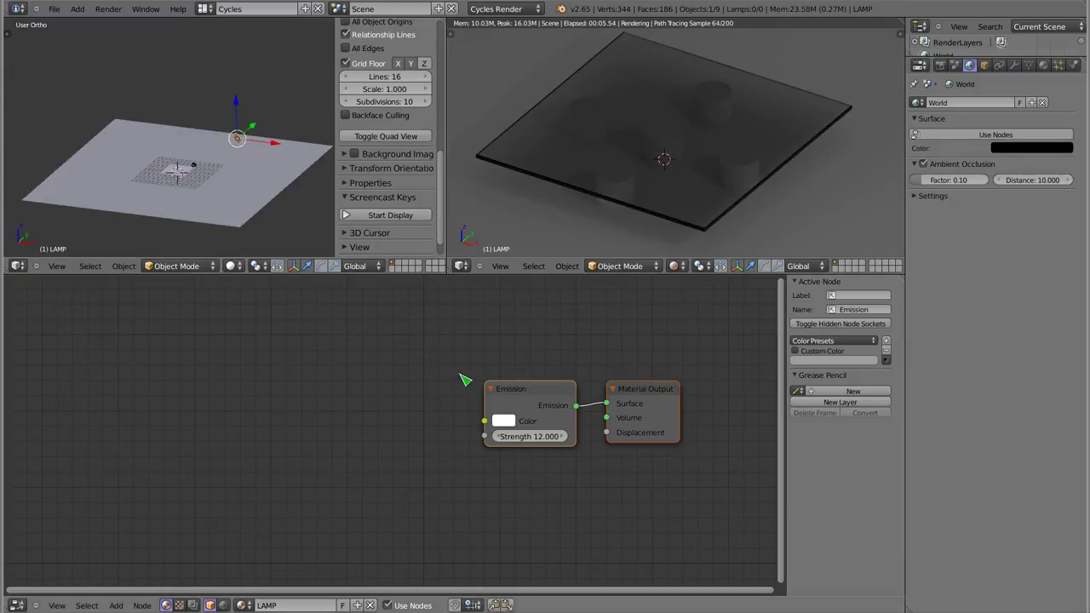
Step: Try lamp Emission strengths 55, 555 and 777, settling on 666
click(529, 437)
text(55)
key(Return)
click(536, 445)
text(555)
key(Return)
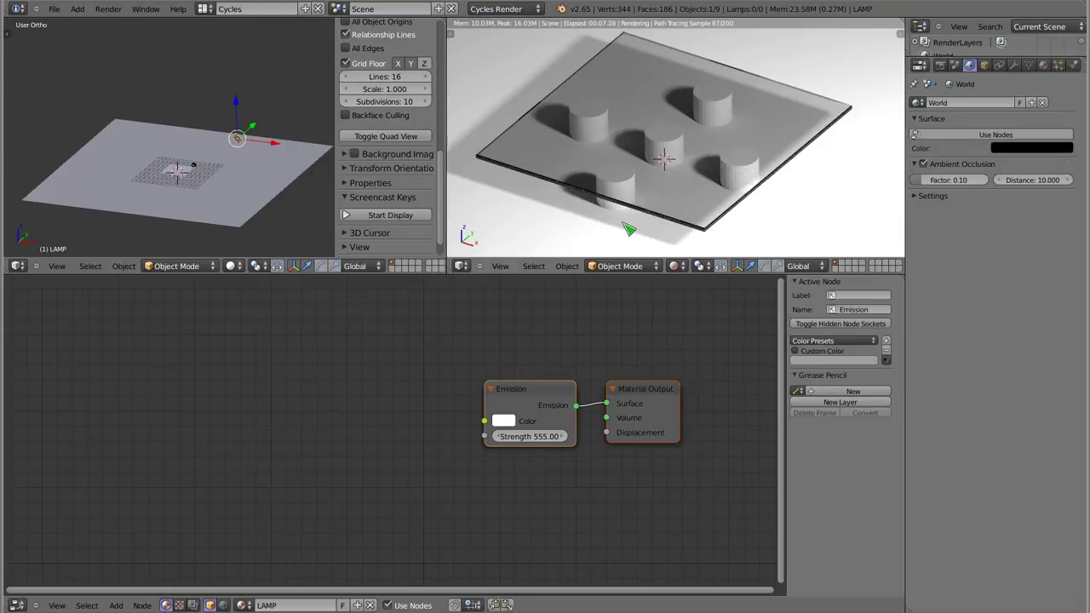
key(g)
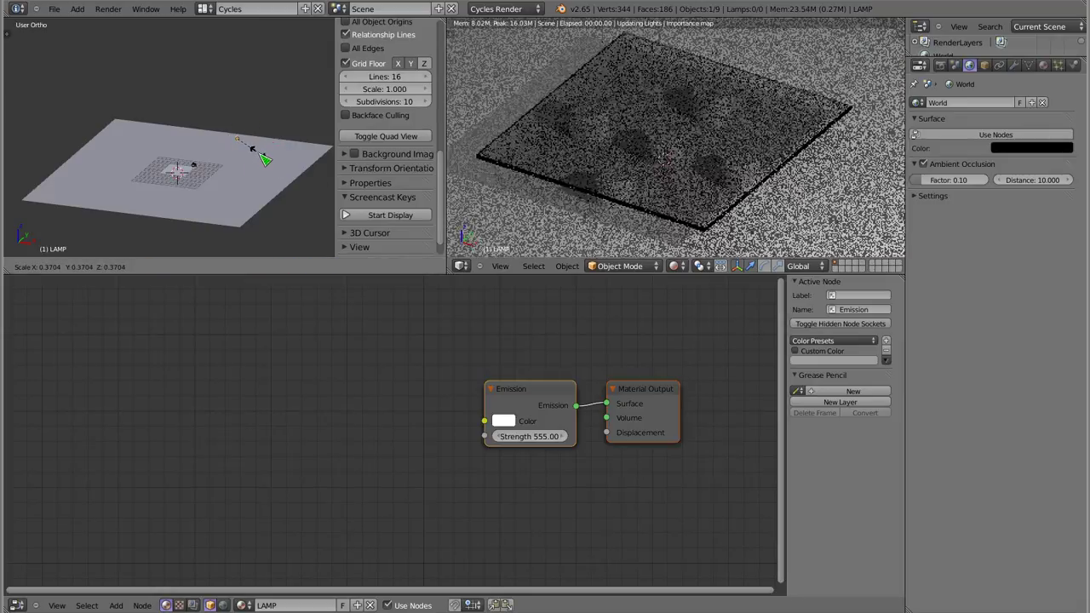
key(Escape)
click(537, 437)
text(777)
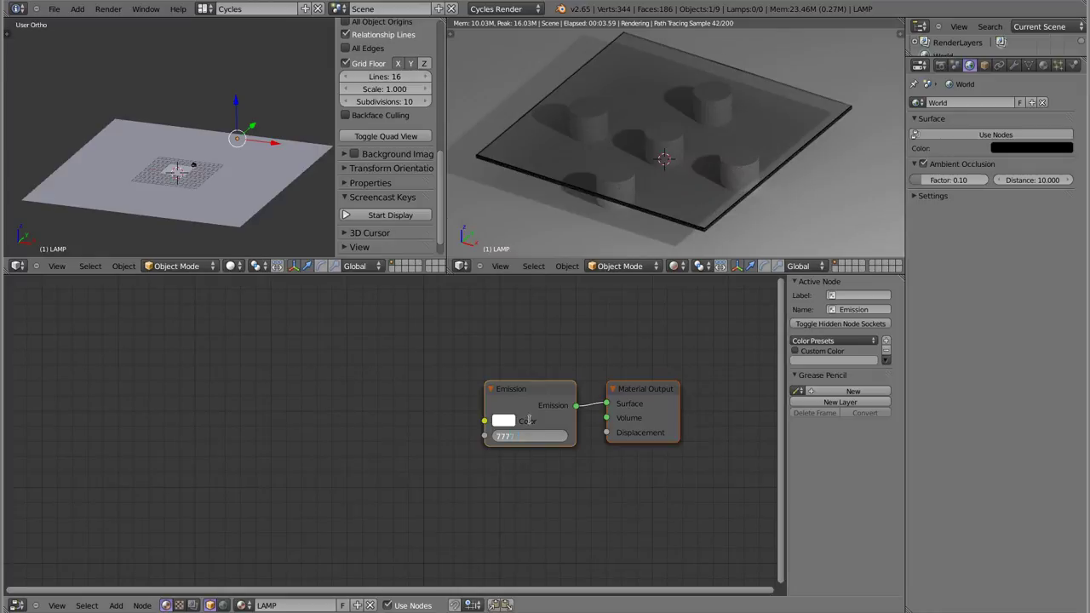
key(Return)
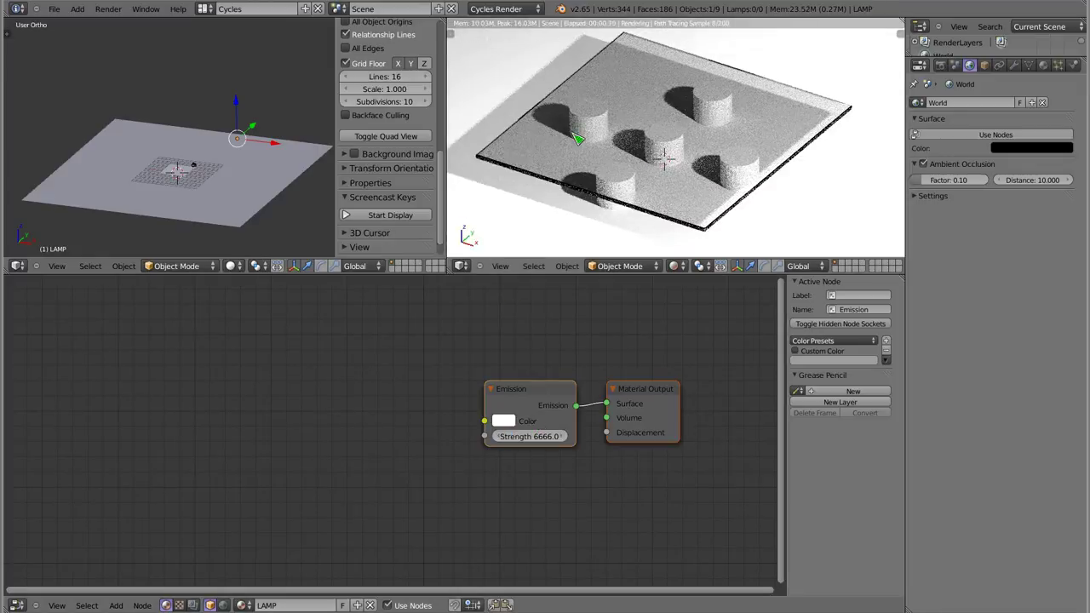
click(529, 438)
text(666)
key(Return)
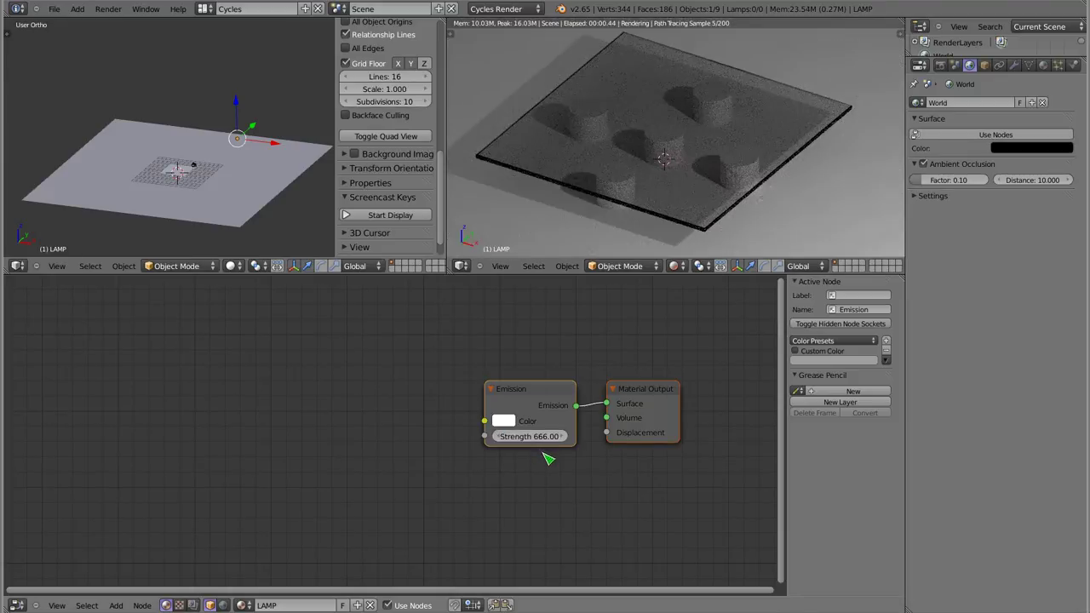
Step: Orbit the rendered view and select the glass plate
middle_drag(666, 135, 657, 121)
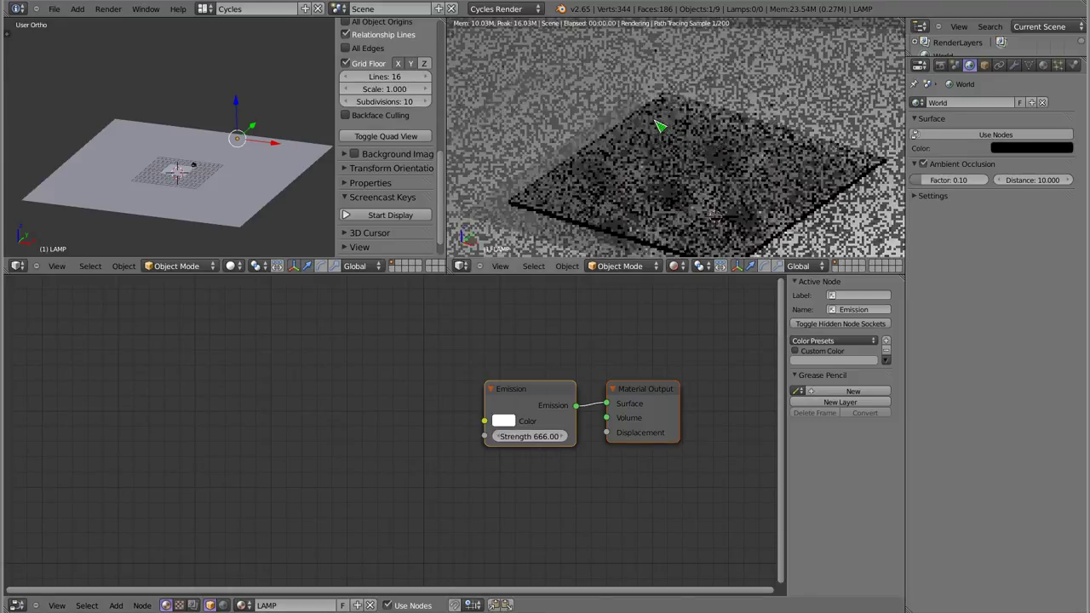
middle_drag(710, 192, 688, 151)
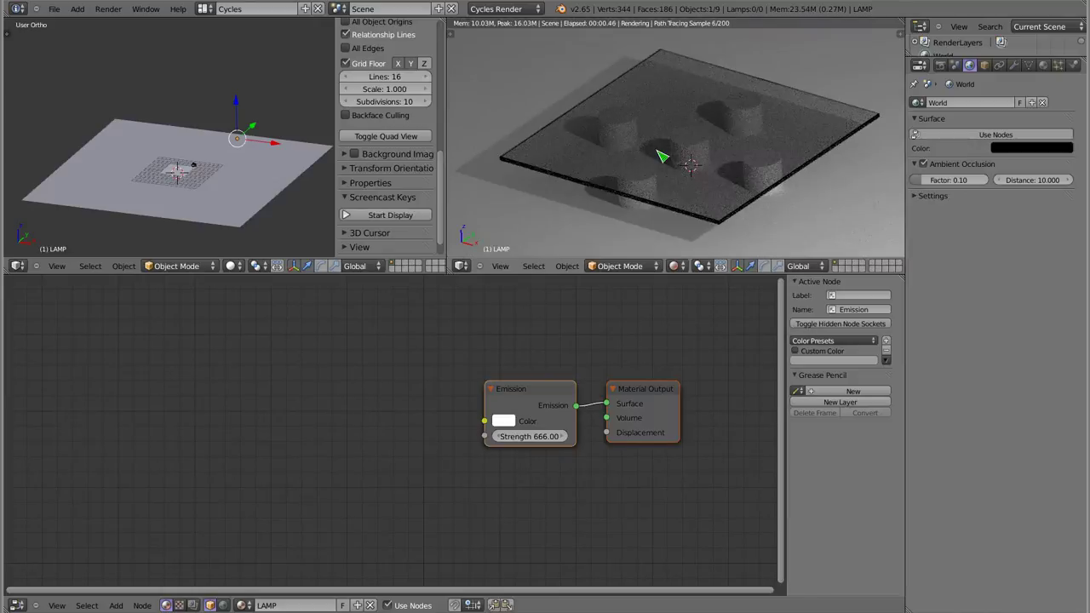
right_click(707, 113)
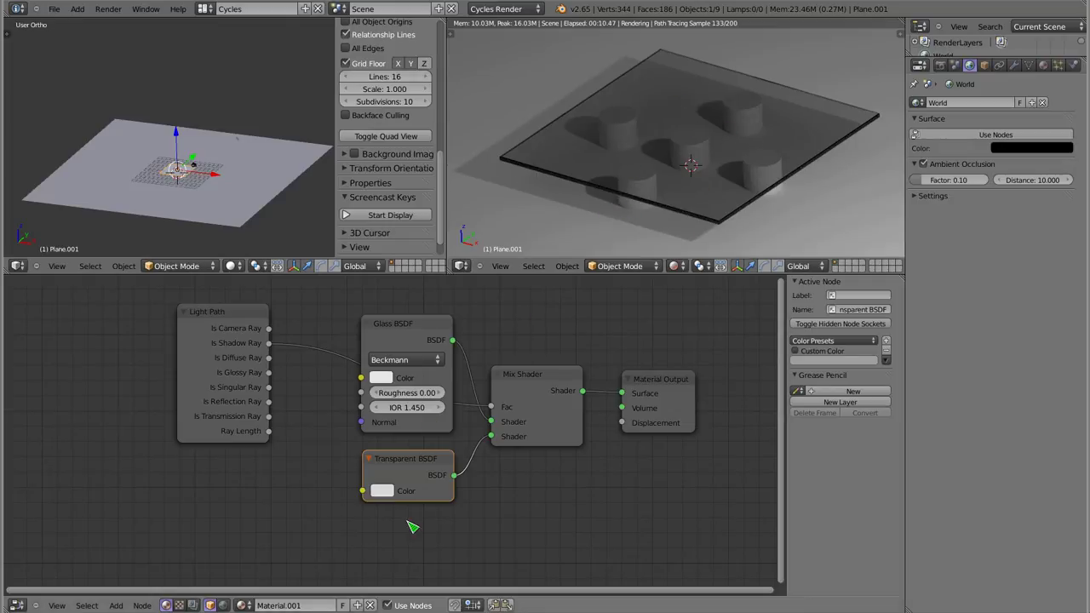
Step: Set the Transparent BSDF colour to a light grey of 0.850
click(382, 491)
scroll(434, 454, up, 1)
scroll(435, 454, up, 1)
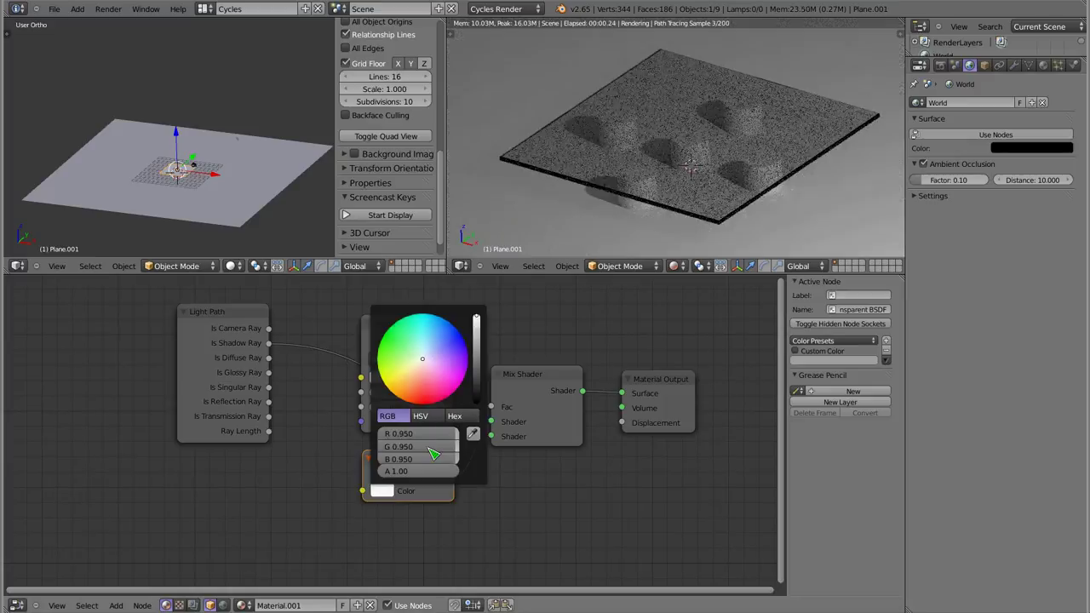
scroll(434, 454, down, 1)
scroll(434, 454, down, 1)
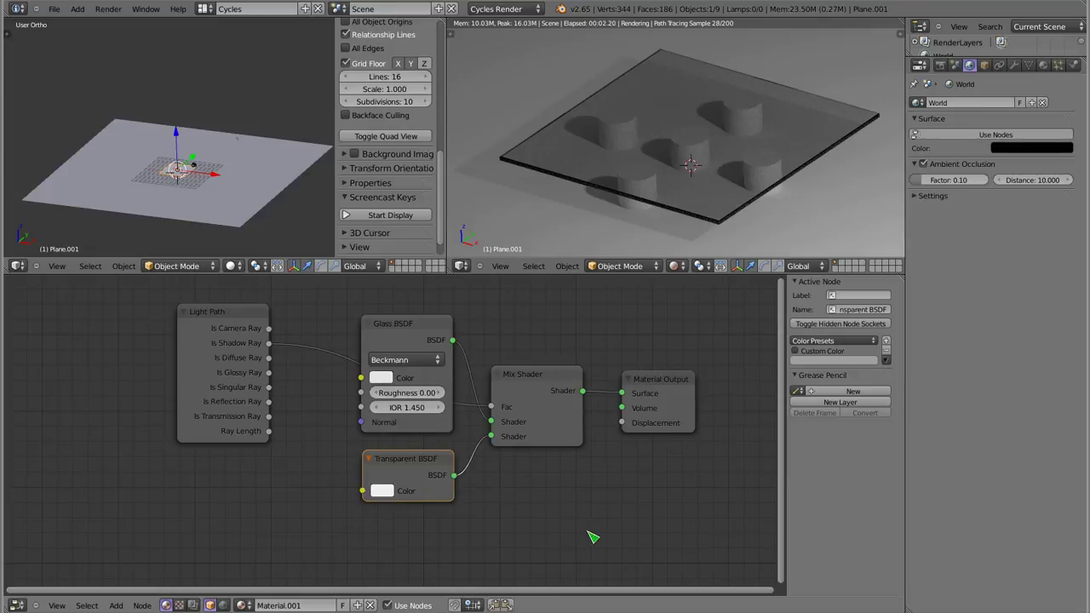
middle_drag(691, 140, 706, 166)
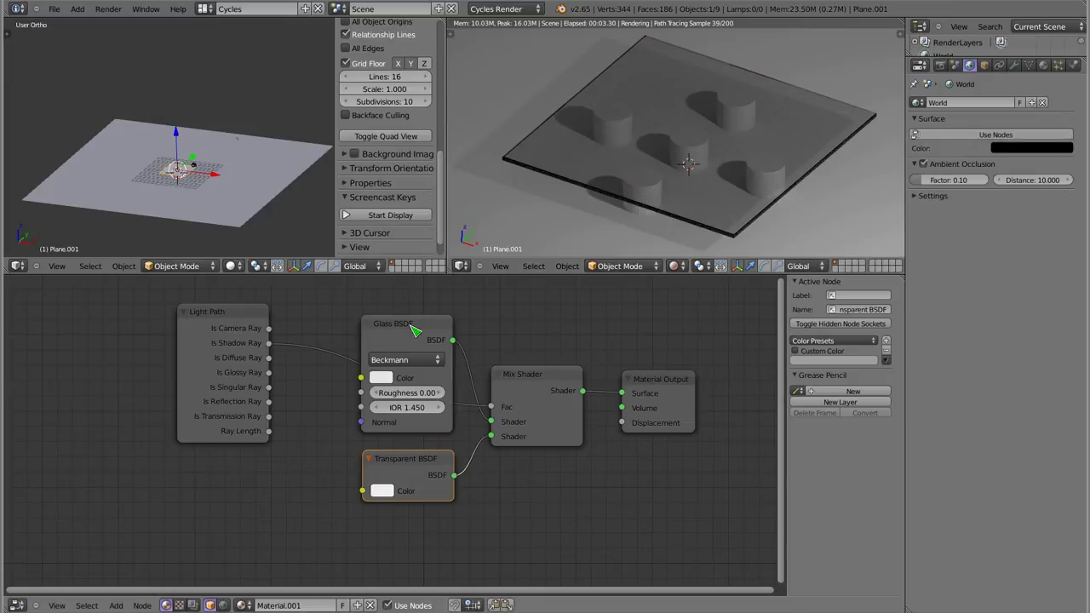
Step: Make the Glass BSDF colour faintly blue (0.950, 0.991, 1.000) and tint Transparent slightly blue
click(380, 380)
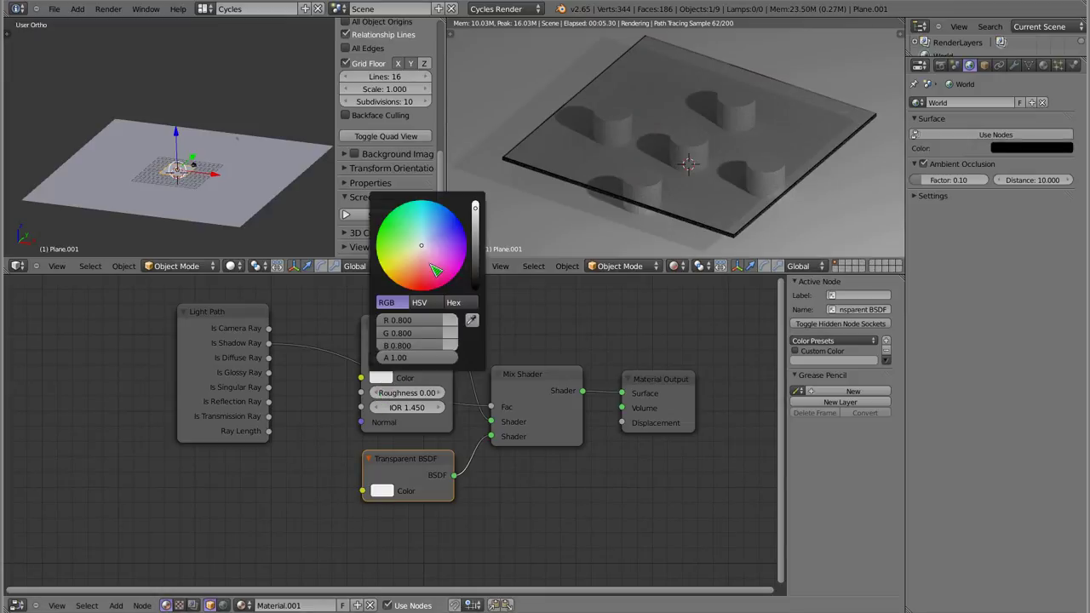
mouse_move(451, 322)
mouse_down()
mouse_move(467, 322)
mouse_move(463, 375)
mouse_up()
mouse_move(460, 321)
mouse_down()
mouse_move(449, 327)
mouse_move(455, 346)
mouse_move(451, 327)
mouse_up()
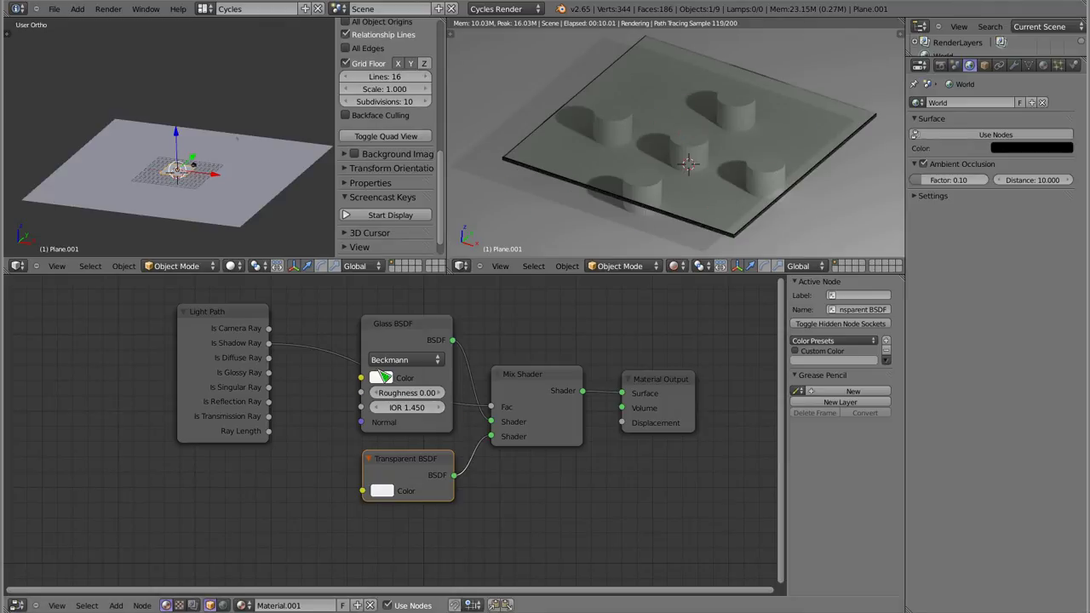
click(382, 378)
drag(454, 346, 467, 348)
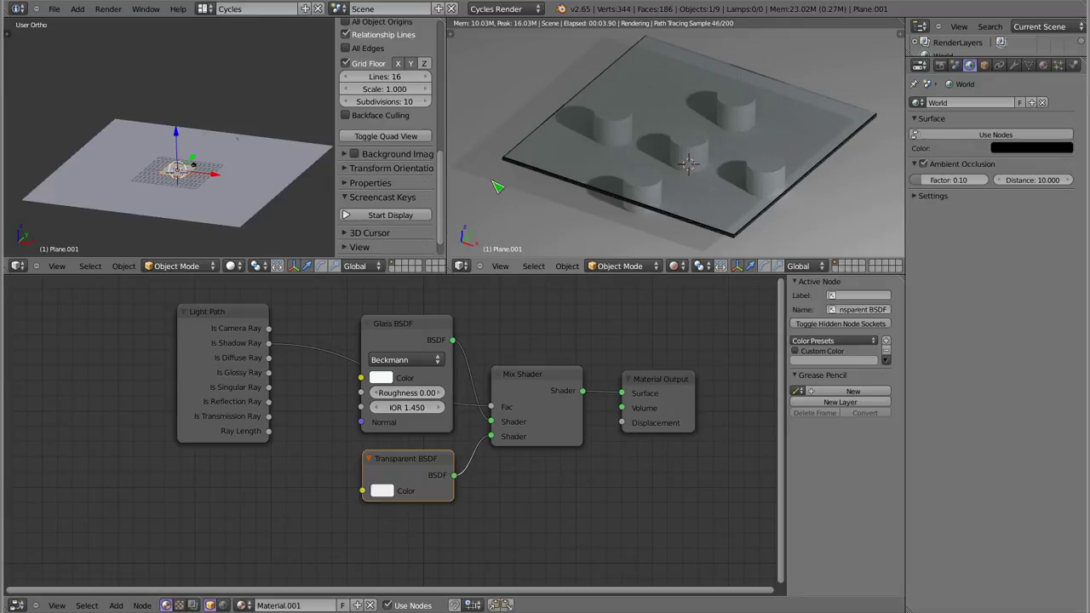
click(385, 496)
click(428, 357)
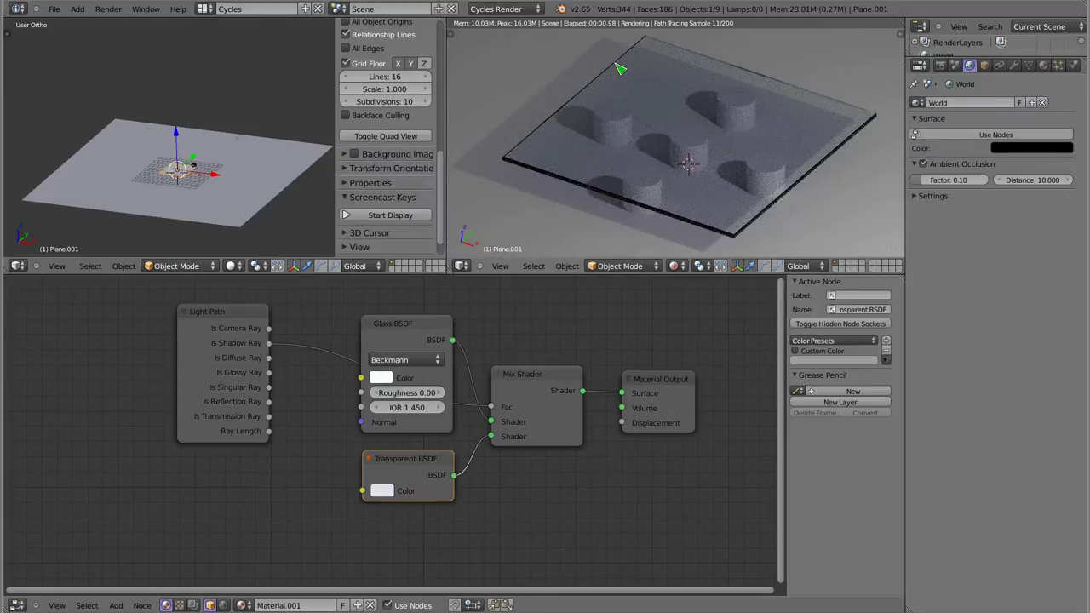
Step: Shift the Transparent BSDF colour to a pale greyish green of about 0.82/0.87/0.86
click(387, 491)
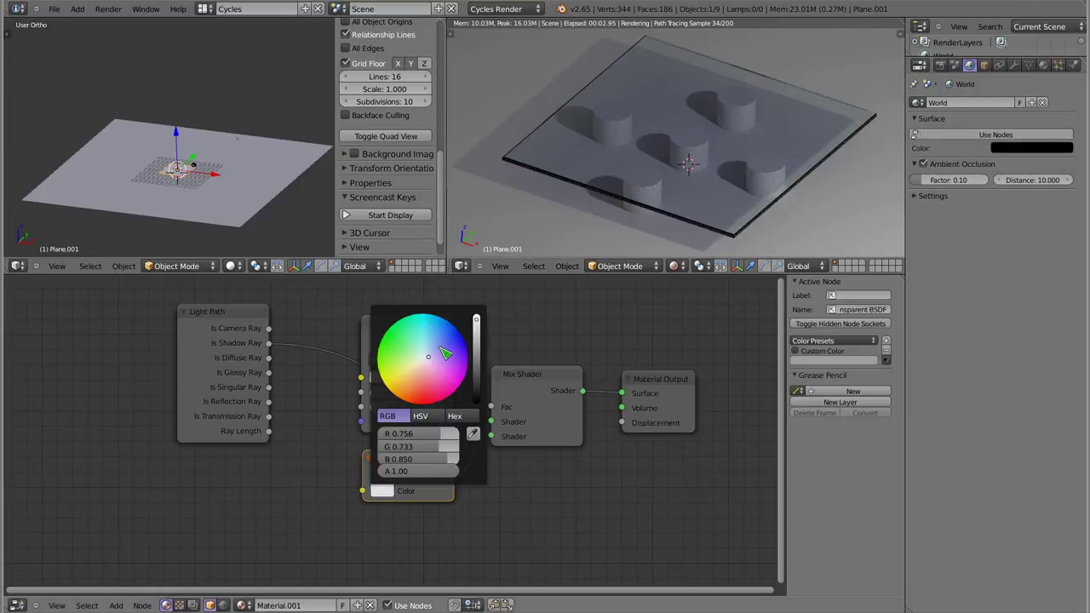
drag(429, 357, 406, 345)
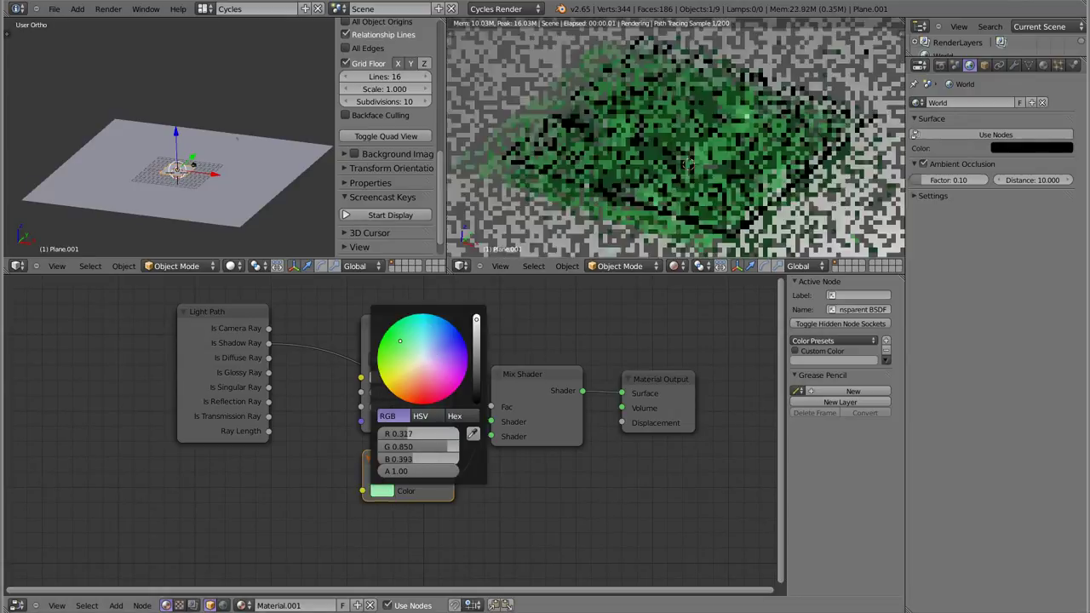
click(411, 347)
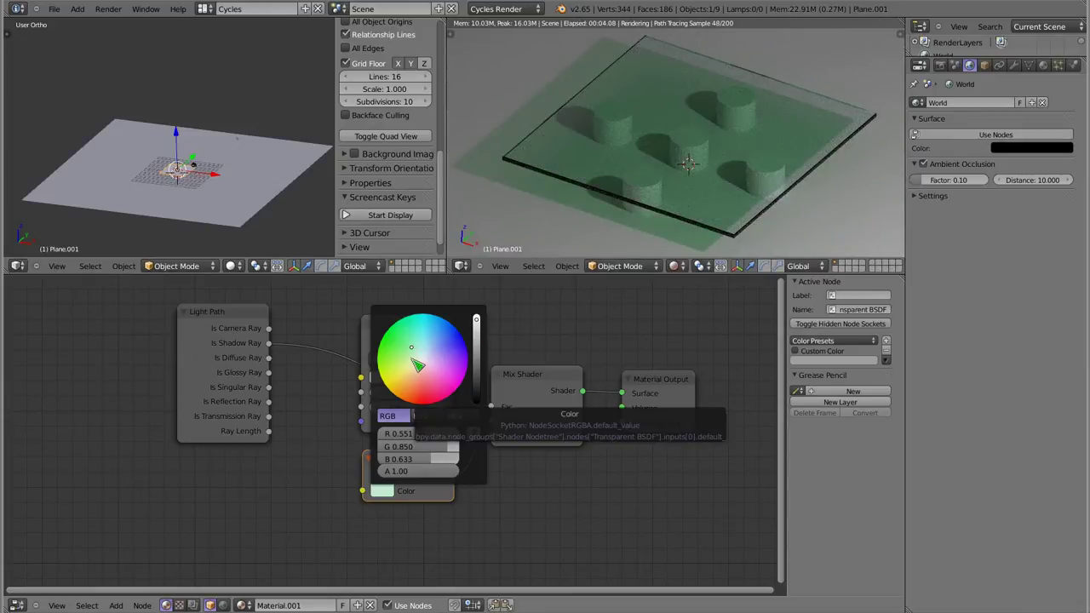
click(421, 354)
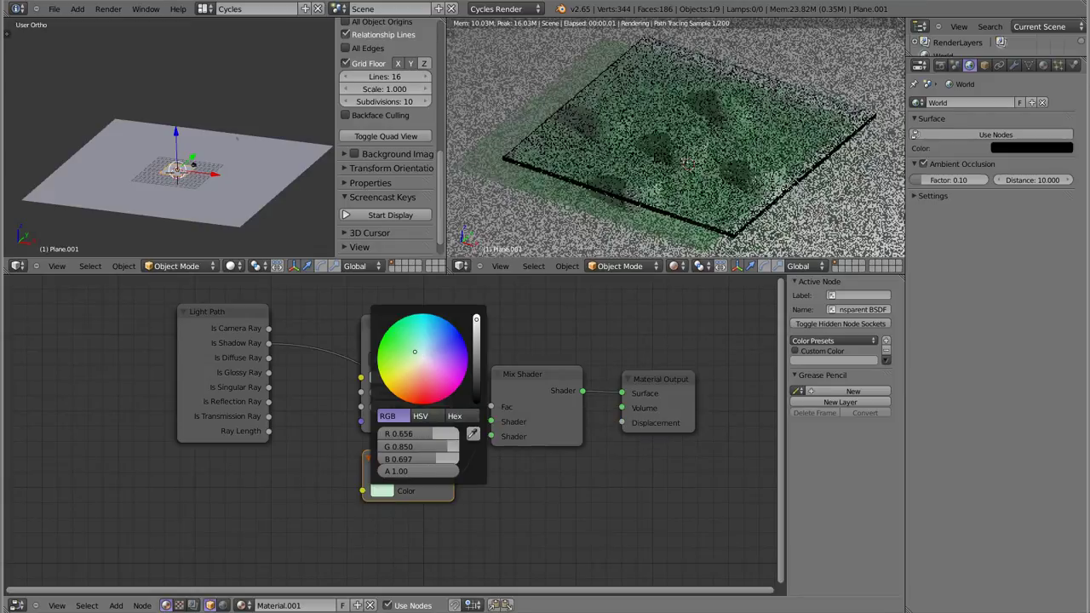
mouse_move(426, 434)
mouse_down()
mouse_move(468, 435)
mouse_move(451, 435)
mouse_move(464, 466)
mouse_up()
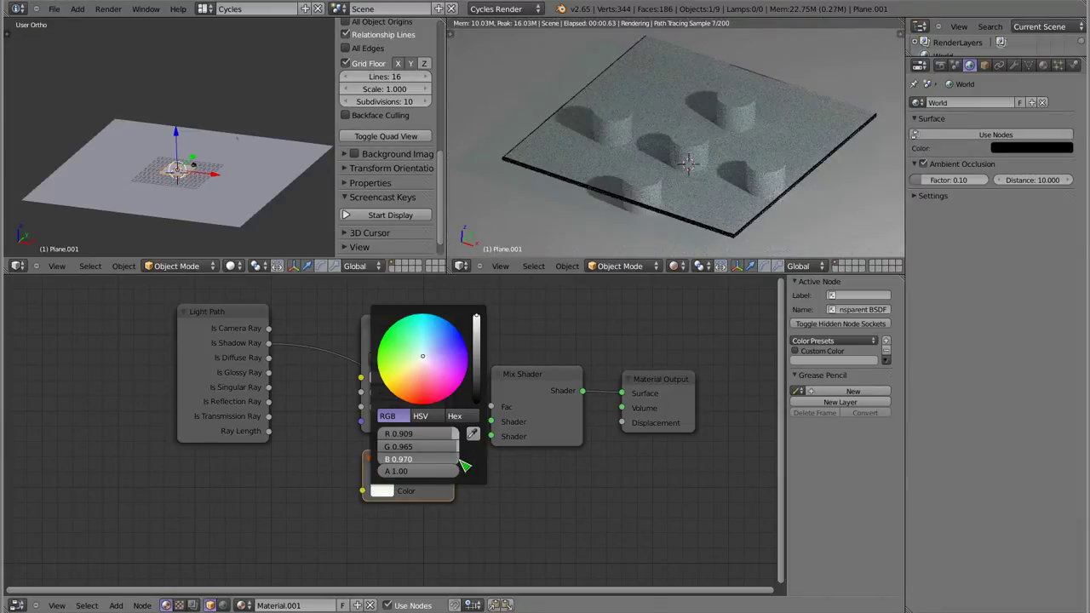
scroll(443, 446, down, 2)
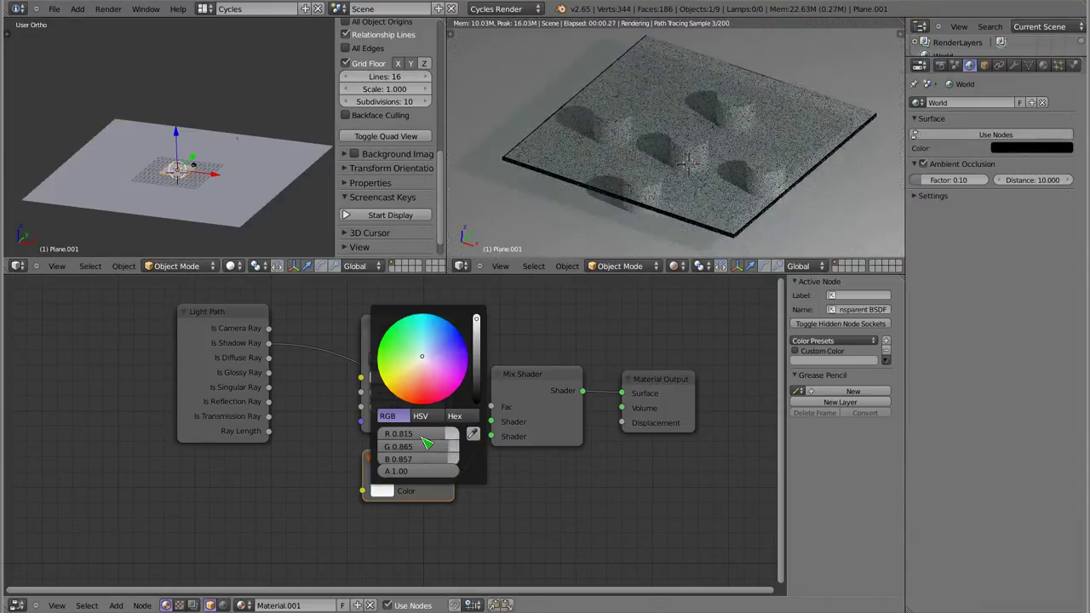
scroll(437, 445, down, 1)
scroll(430, 442, down, 1)
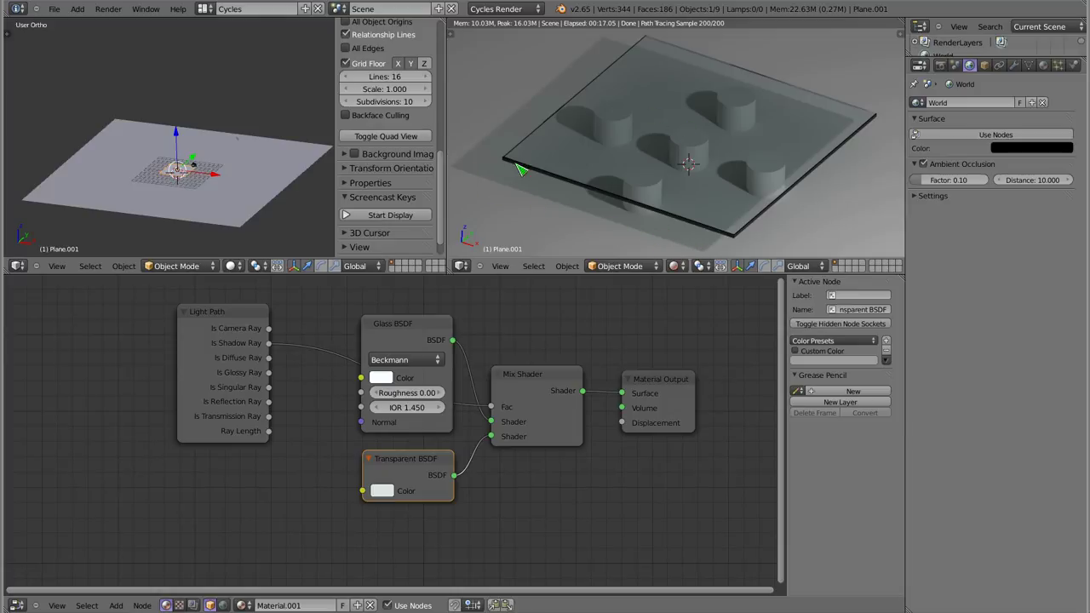
Step: Enter Edit Mode on the glass plate and select its whole mesh, viewing it from below
key(Tab)
scroll(172, 164, up, 3)
middle_drag(172, 164, 229, 124)
mouse_move(220, 151)
middle_down()
mouse_move(209, 140)
mouse_move(220, 147)
middle_up()
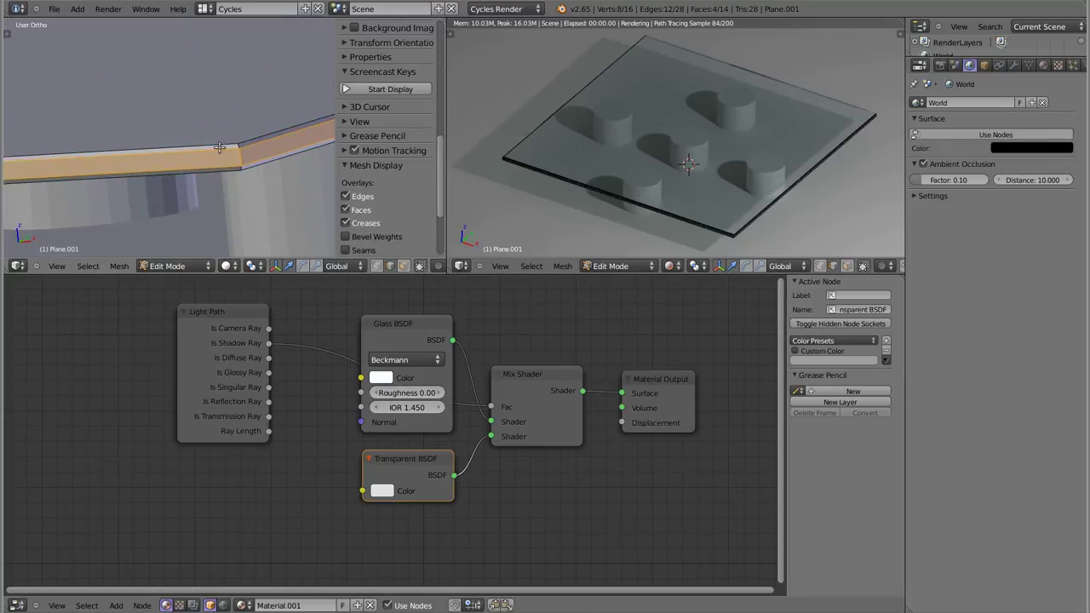
key(a)
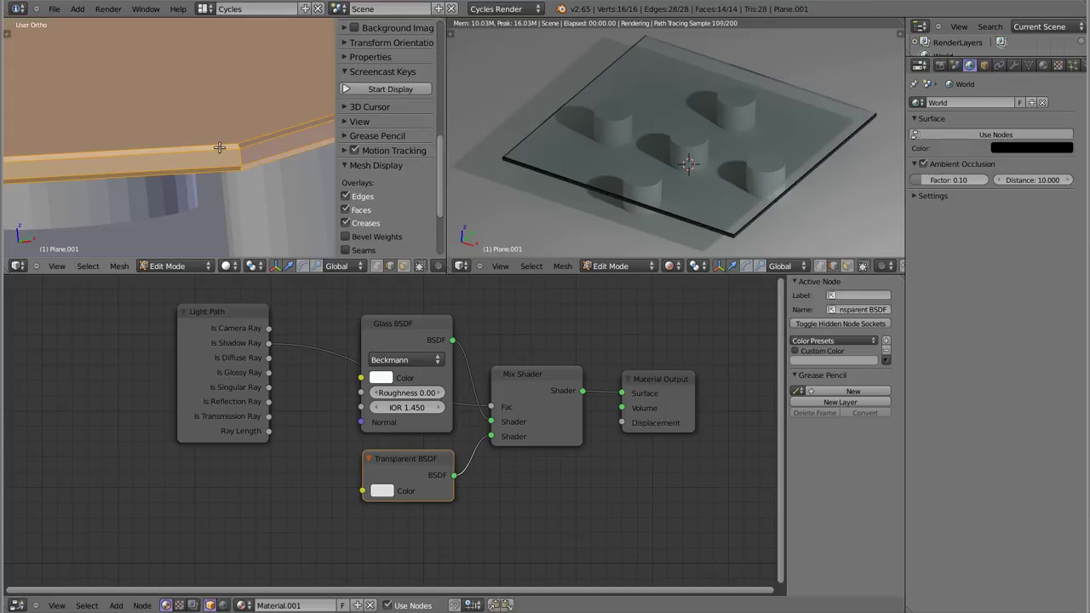
middle_drag(220, 148, 185, 129)
Step: Switch to edge selection, deselect all, inspect the plate in wireframe, then return to Object Mode
key(ctrl+Tab)
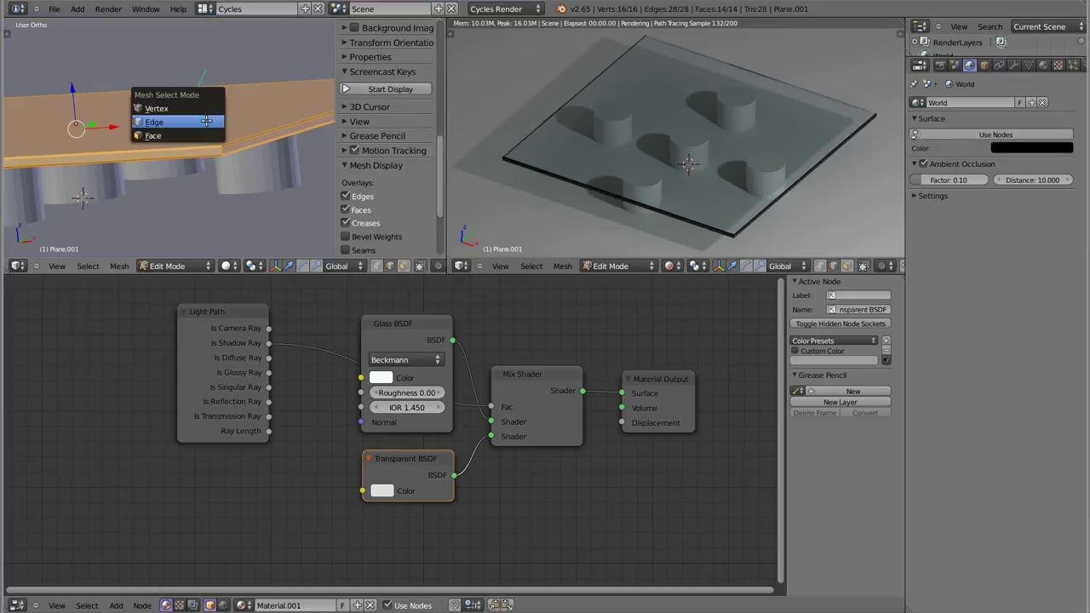
click(213, 139)
scroll(221, 145, up, 3)
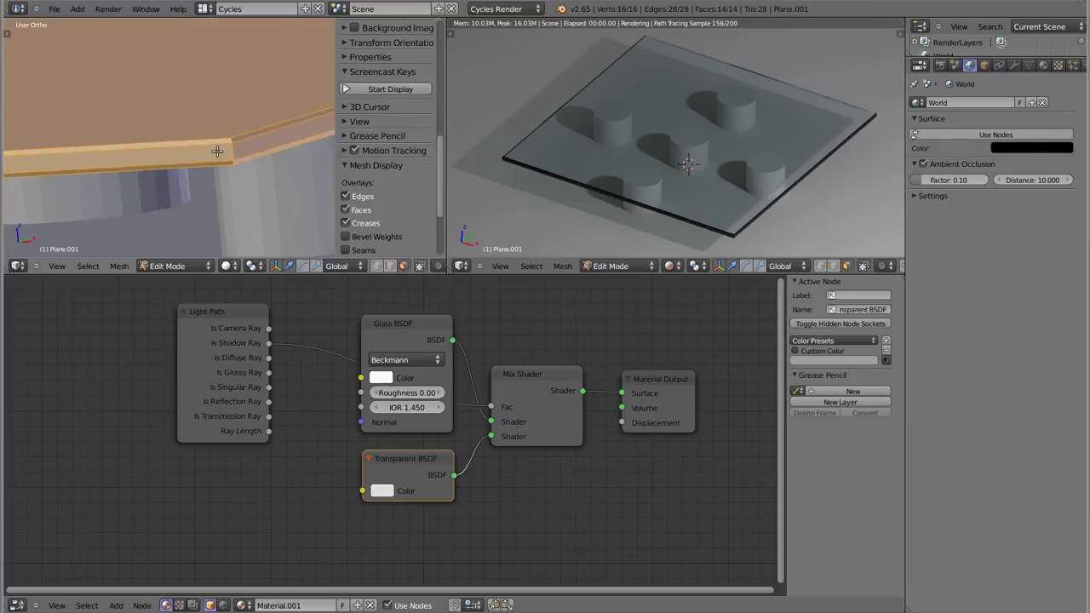
key(a)
key(a)
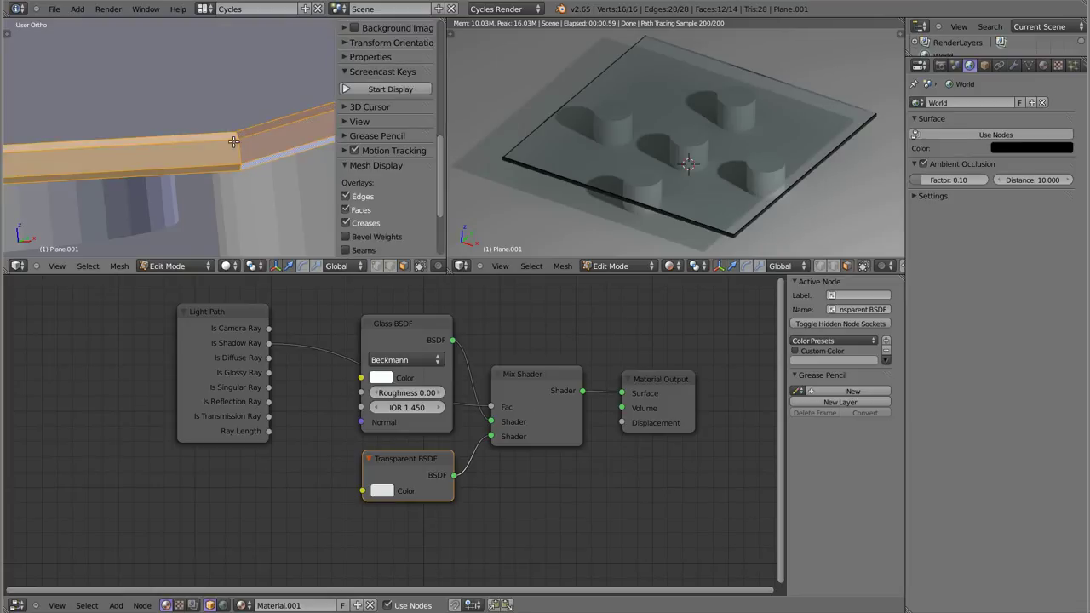
scroll(241, 156, down, 2)
scroll(242, 156, down, 2)
scroll(242, 153, down, 1)
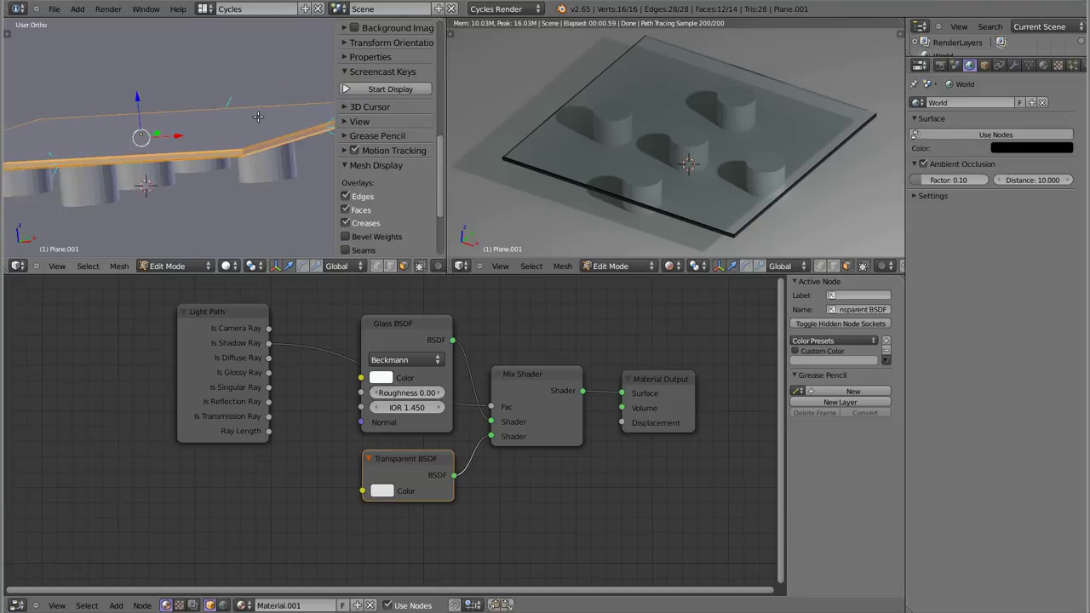
key(z)
middle_drag(255, 124, 235, 157)
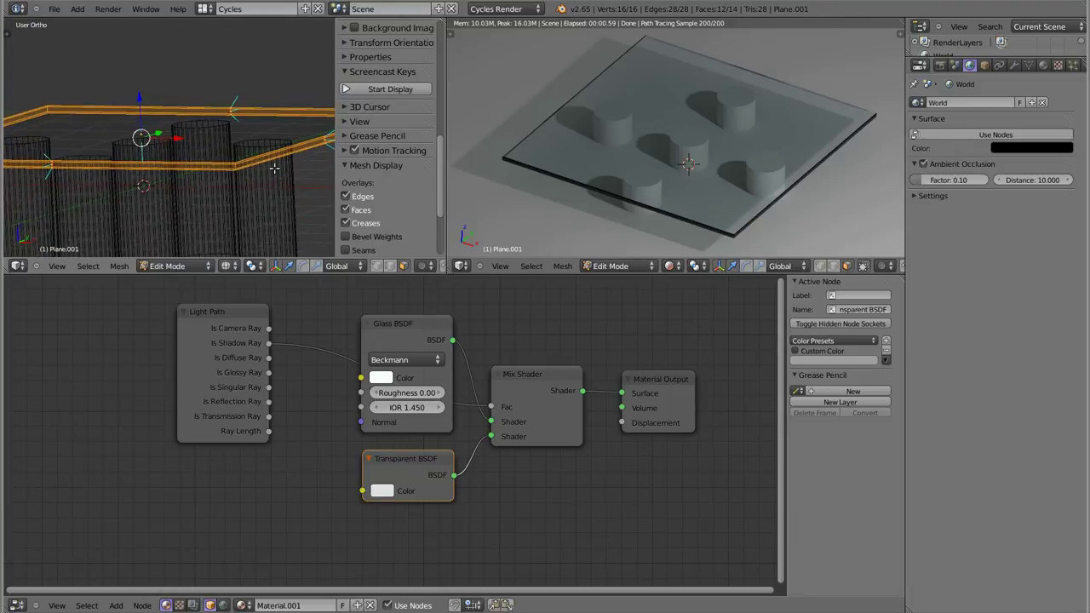
key(Tab)
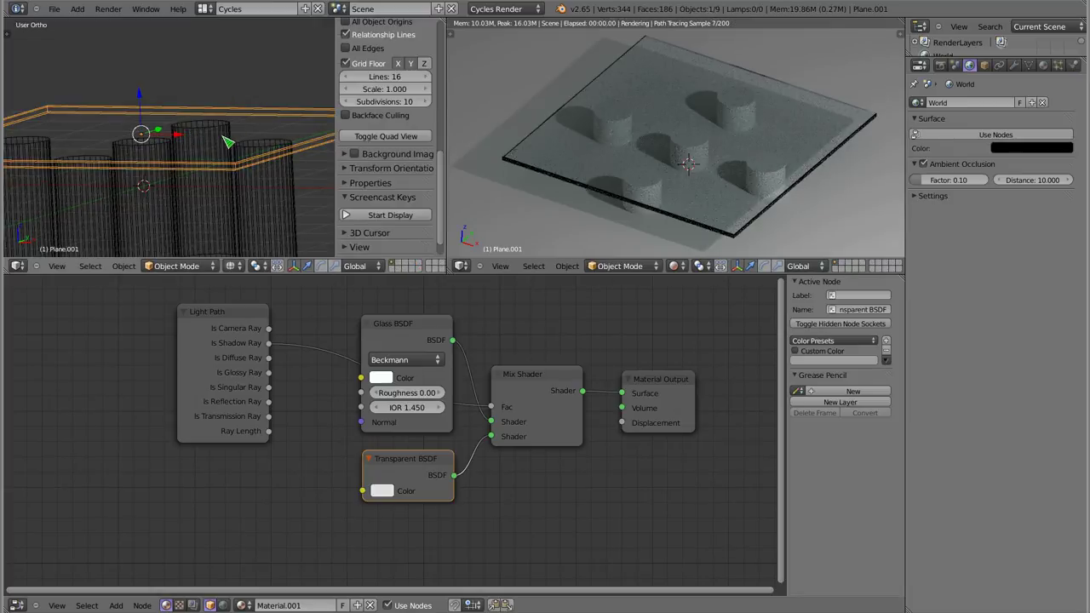
Step: Return to solid view and rename the plate's material Material.001 to 'szyba'
key(z)
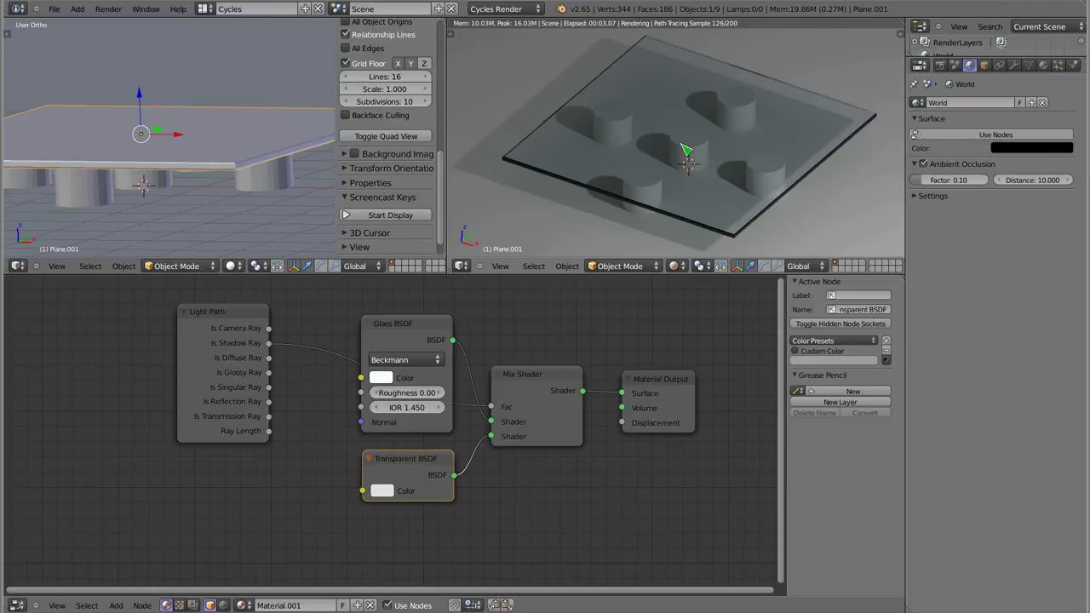
click(1043, 65)
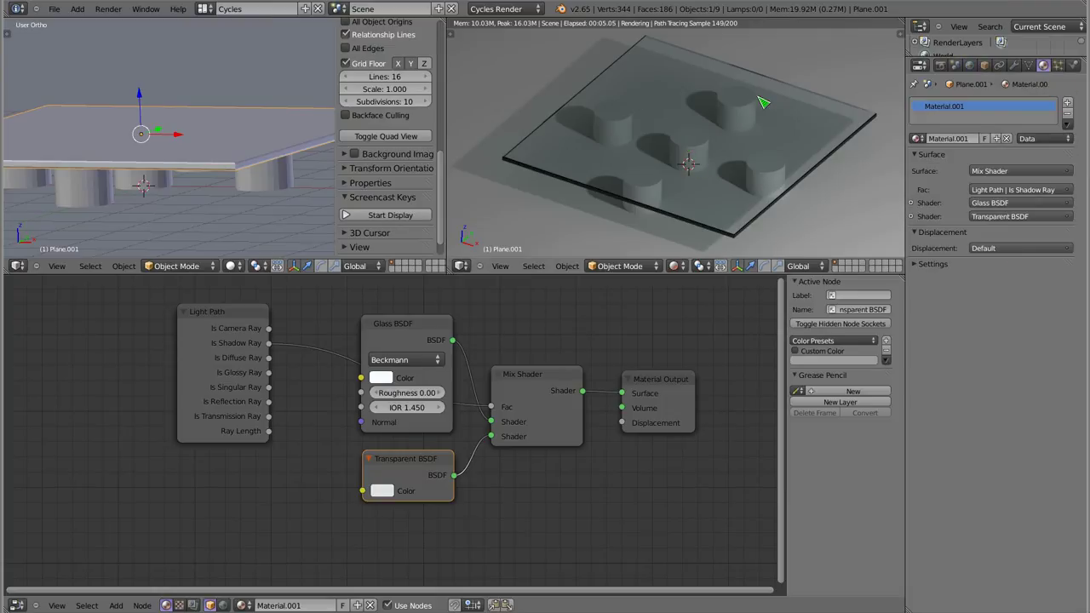
click(958, 138)
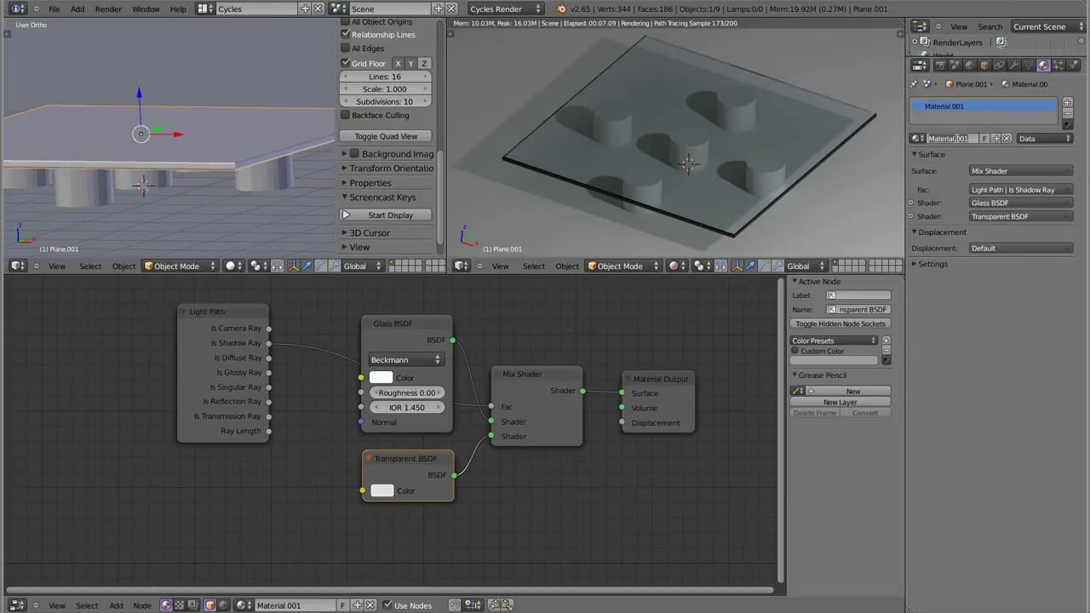
double_click(958, 138)
text(a)
key(Return)
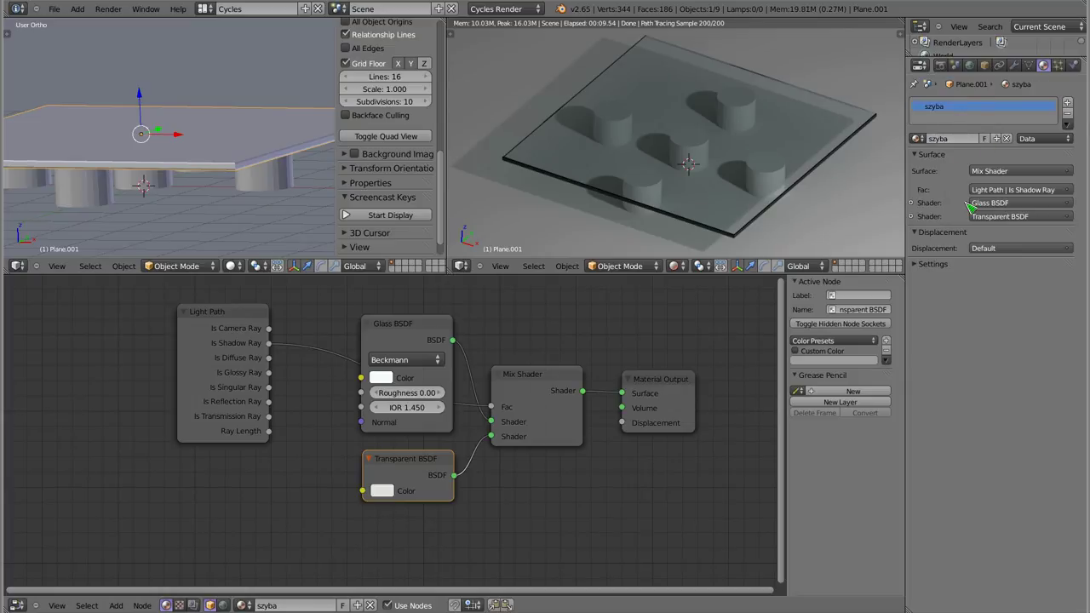
ctrl+middle_drag(971, 207, 983, 214)
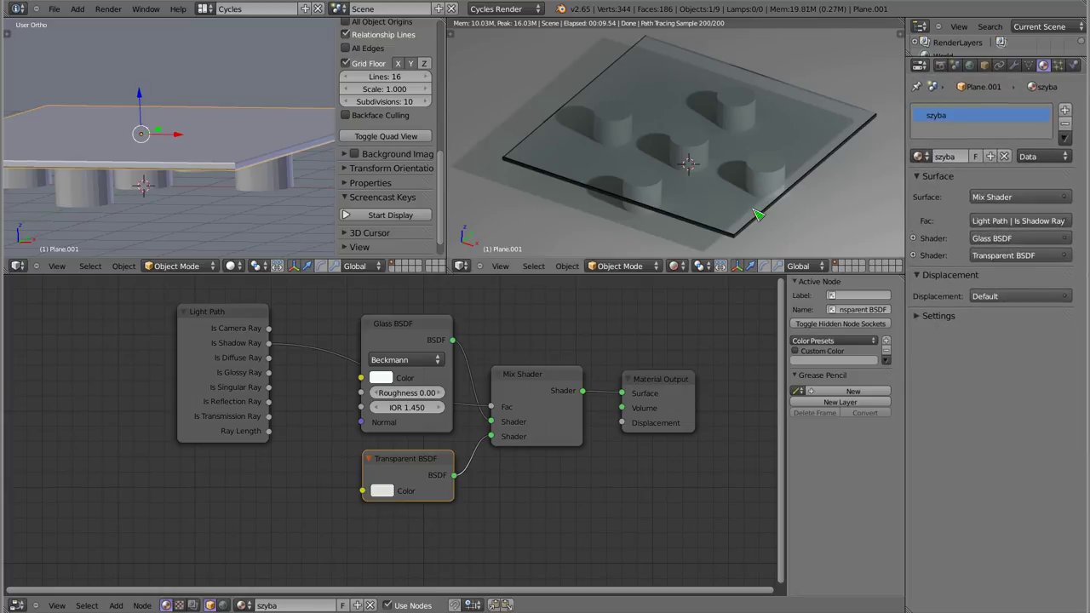
Step: Add a second material slot holding a single-user copy of szyba renamed 'krawędź'
click(1064, 110)
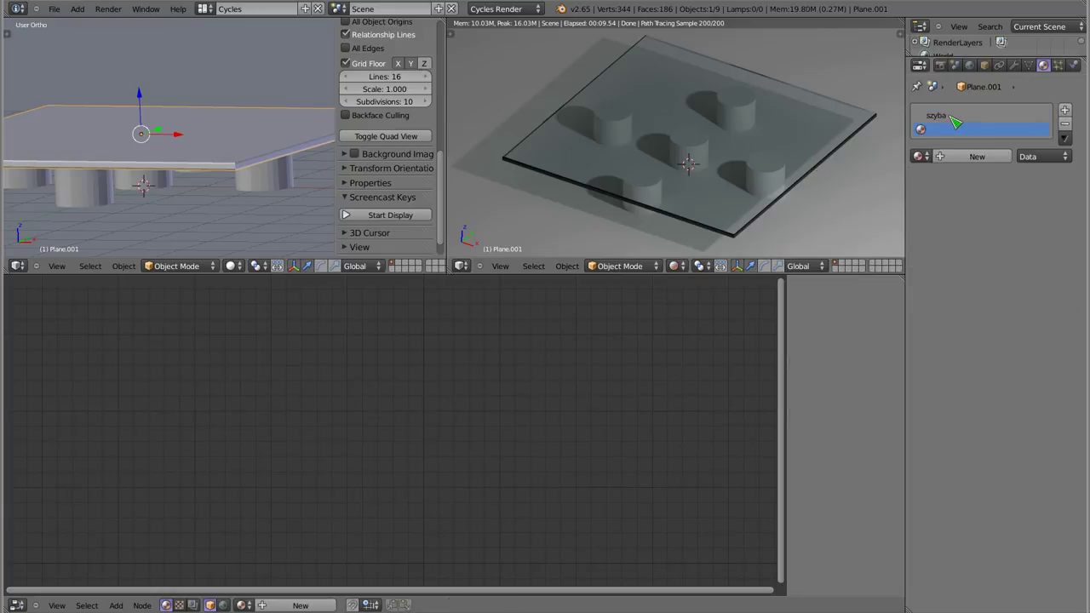
click(920, 156)
click(937, 205)
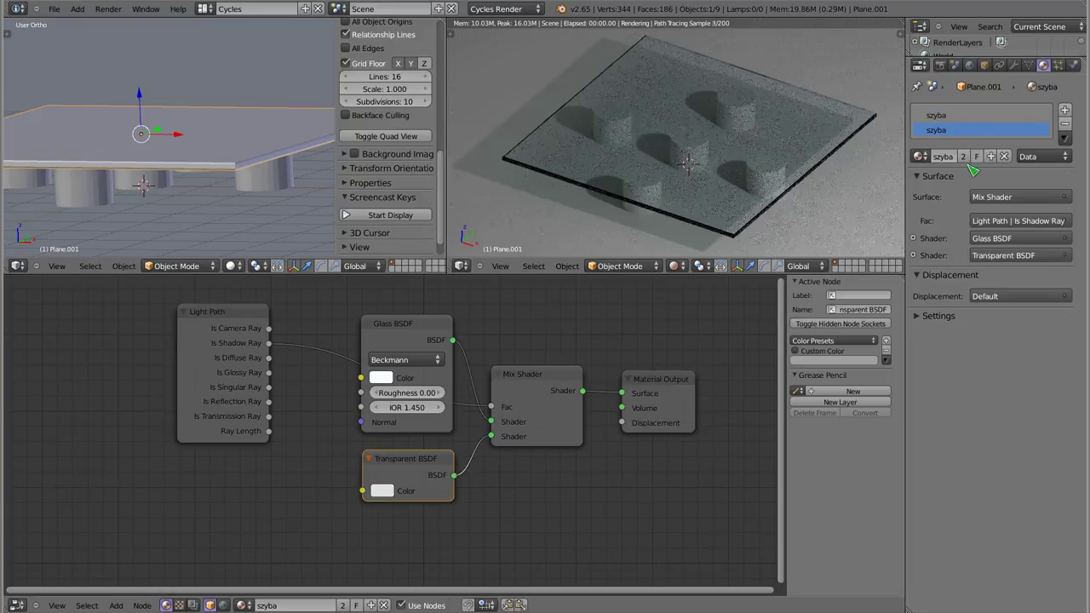
click(969, 161)
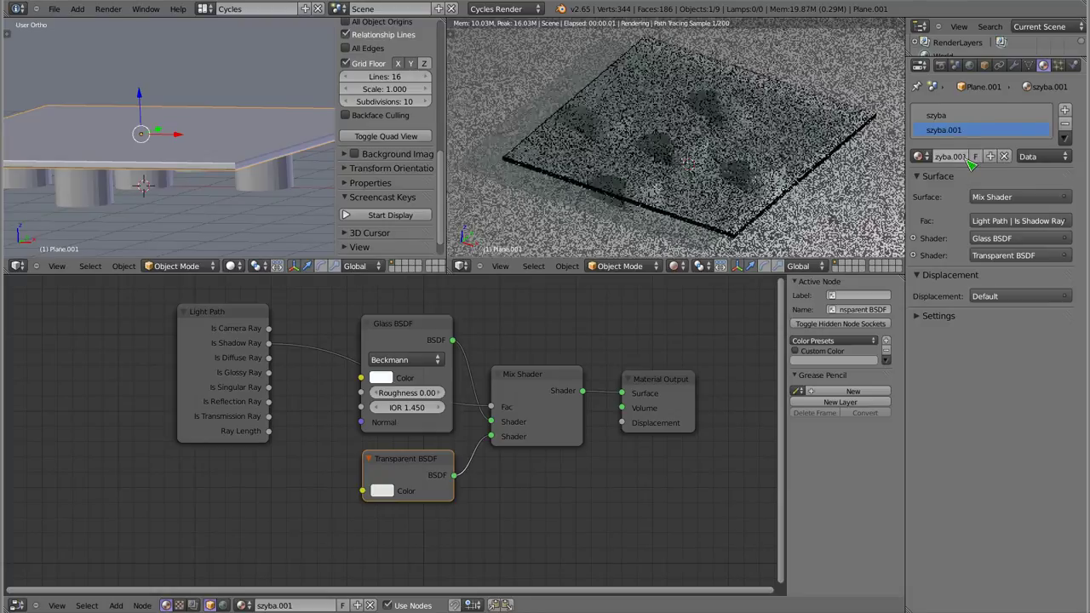
click(948, 156)
text(krawedz)
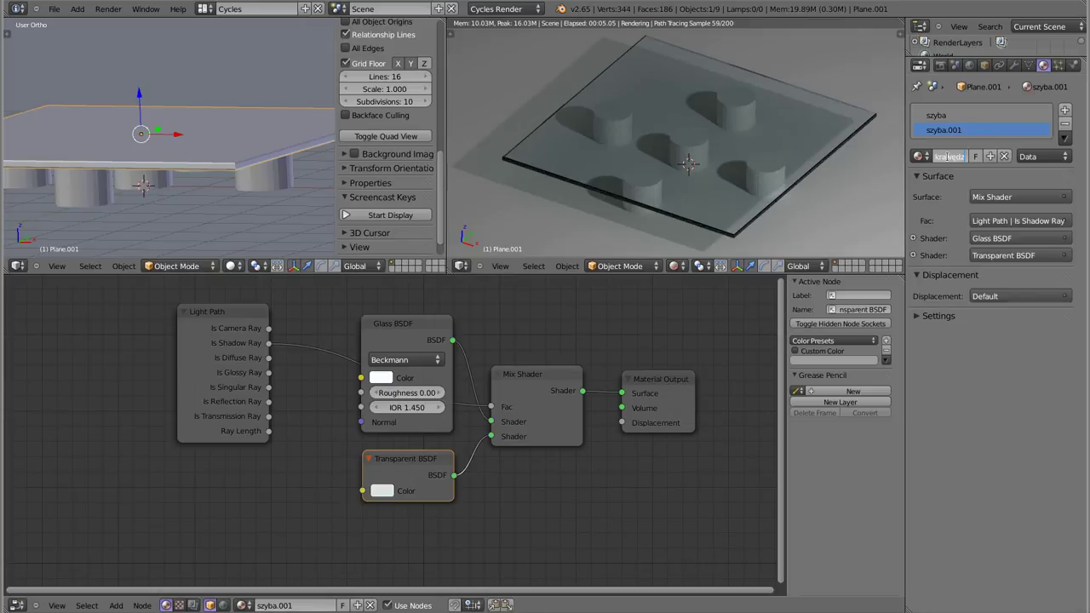
text(ędź)
key(Return)
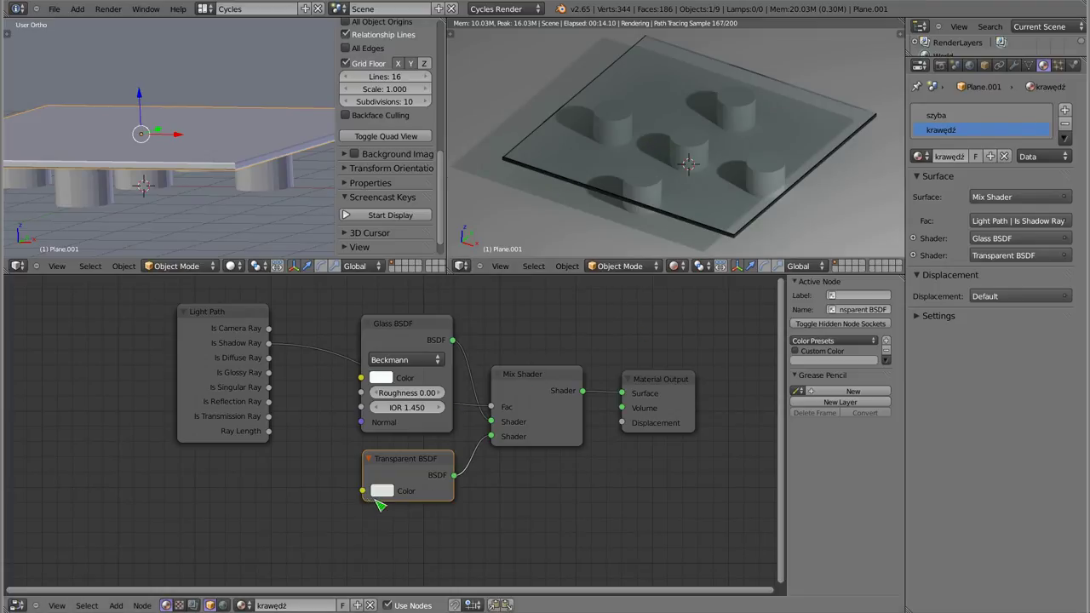
Step: Darken the krawędź material's Transparent BSDF colour to a deeper grey
click(385, 493)
scroll(426, 444, down, 5)
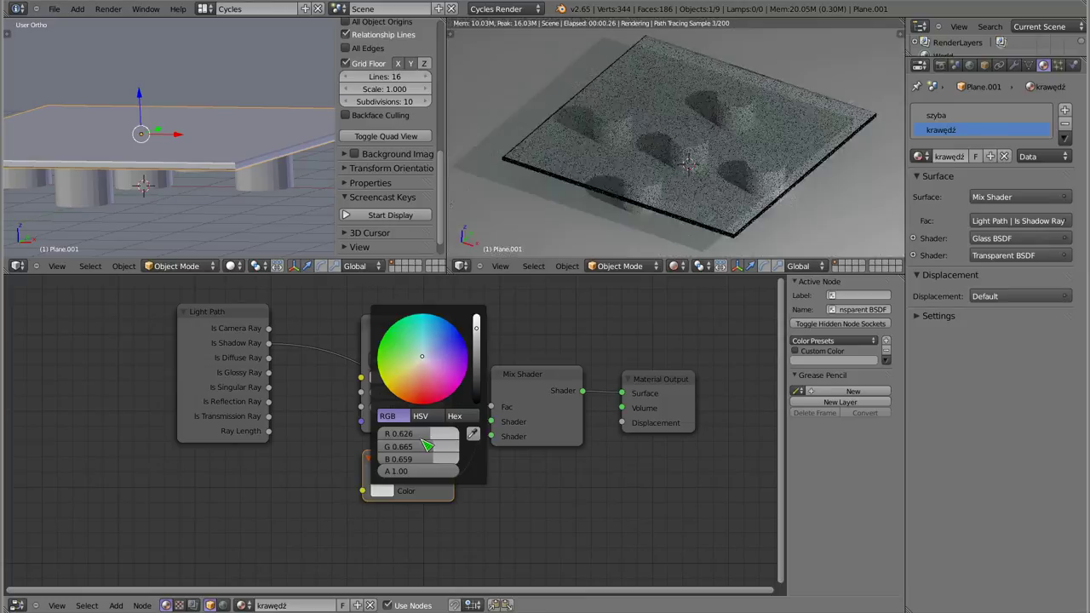
ctrl+scroll(426, 445, down, 2)
ctrl+scroll(425, 444, down, 2)
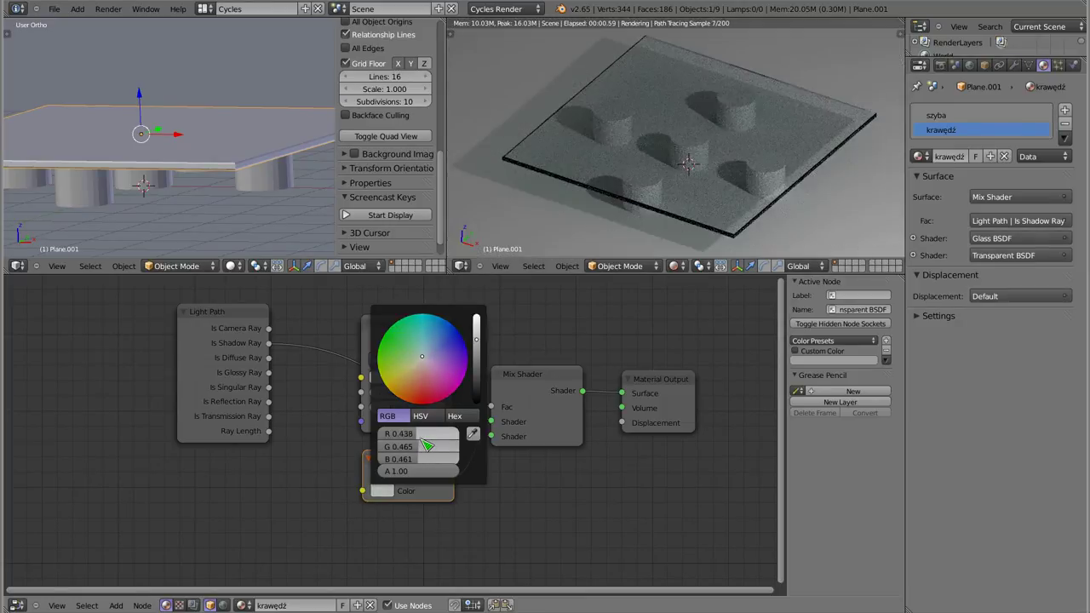
scroll(426, 445, down, 1)
scroll(426, 444, down, 1)
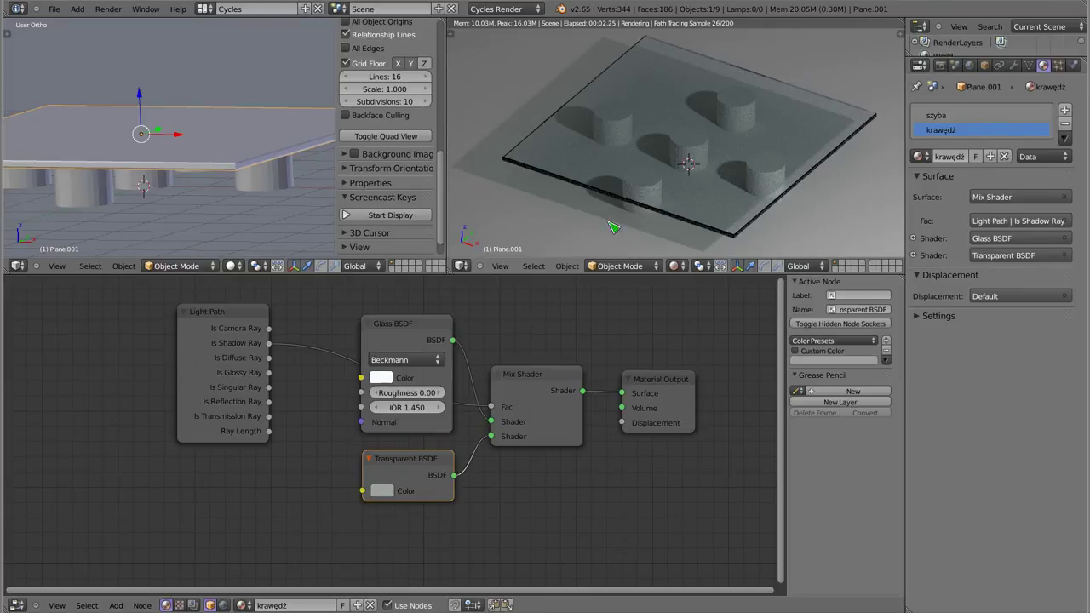
Step: Assign krawędź to the plate's selected rim faces in Edit Mode, then return to Object Mode
key(Tab)
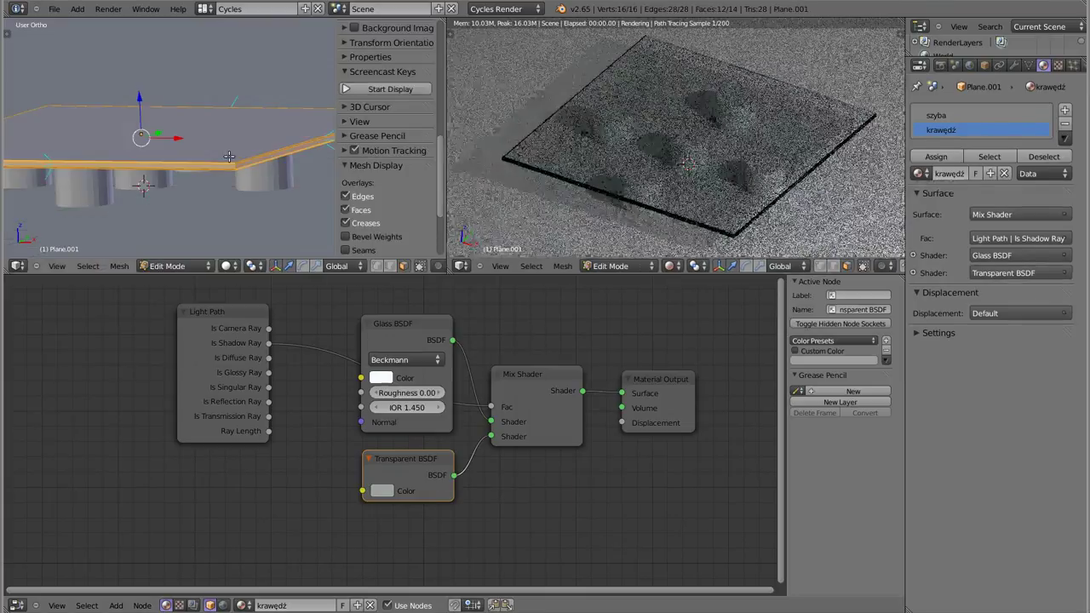
mouse_move(227, 142)
middle_down()
mouse_move(129, 66)
mouse_move(136, 71)
middle_up()
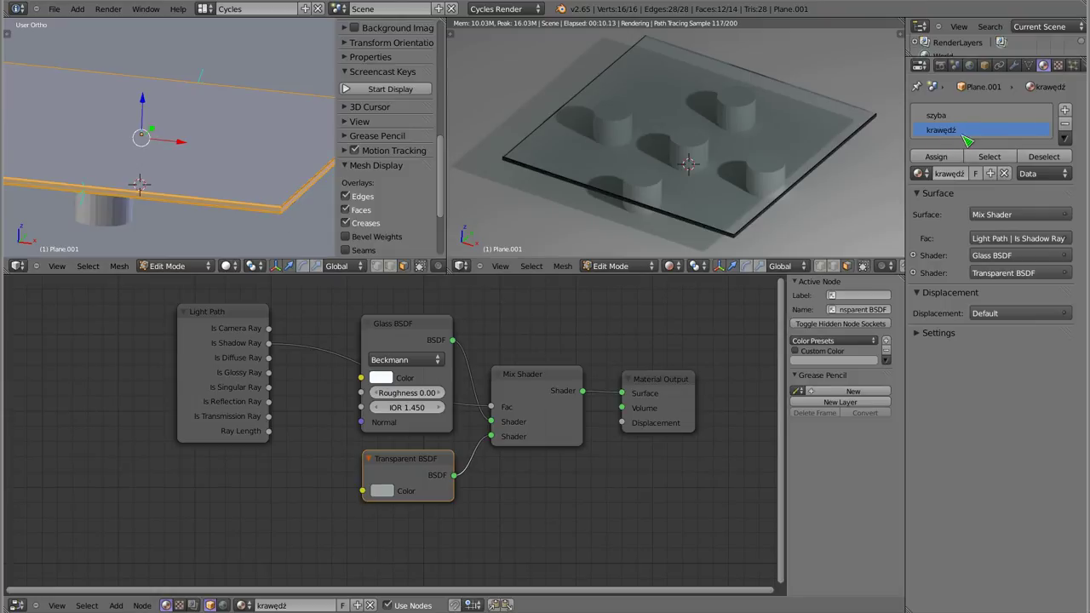
click(946, 157)
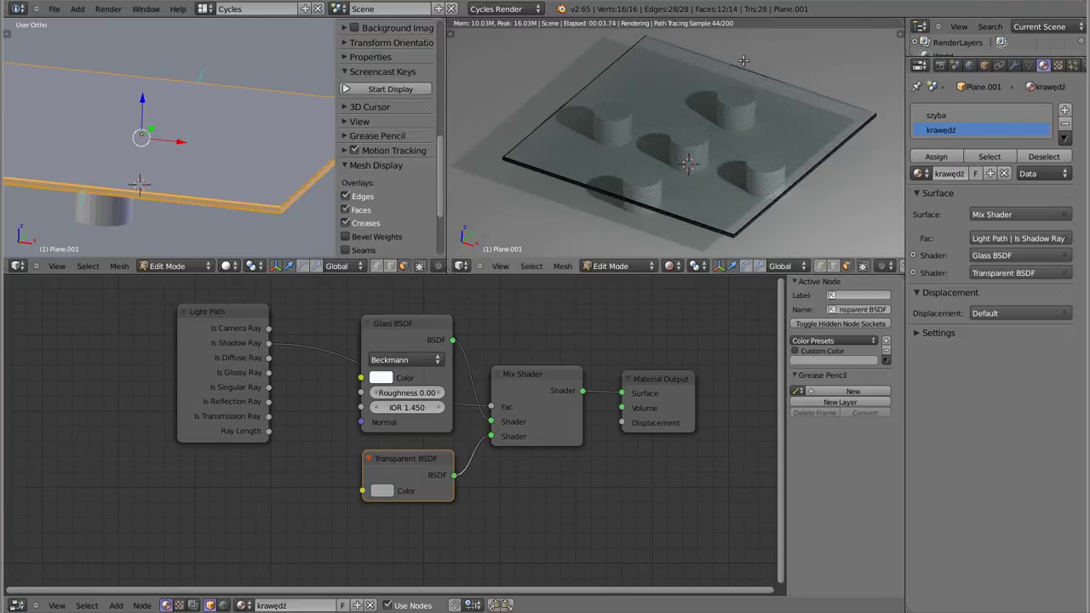
key(Tab)
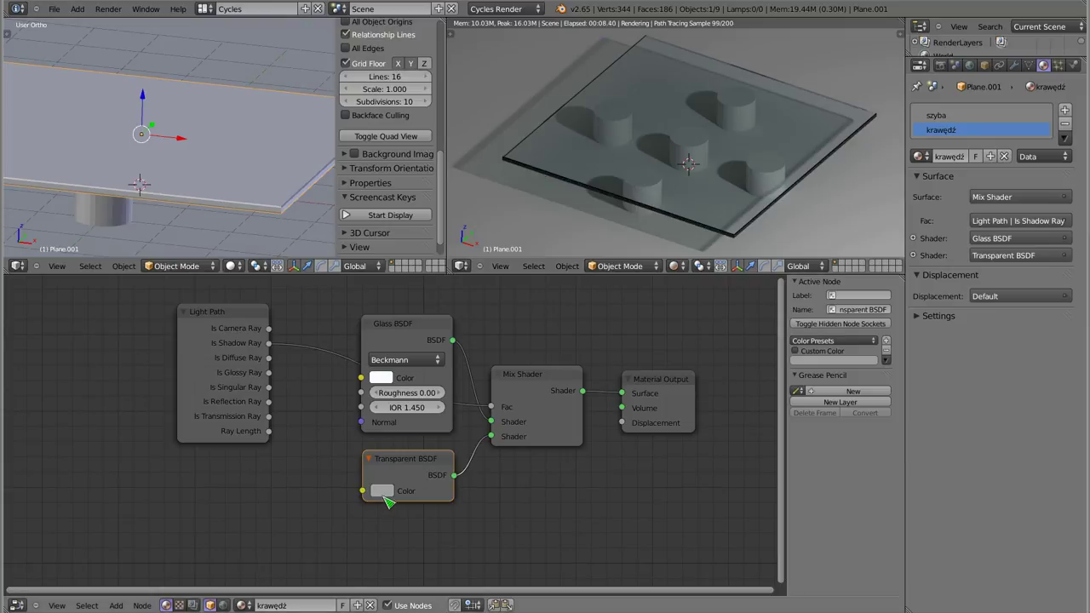
Step: Lighten the krawędź Transparent BSDF colour to a greenish grey of about 0.58/0.69/0.61
click(383, 491)
drag(426, 446, 433, 452)
scroll(431, 458, up, 1)
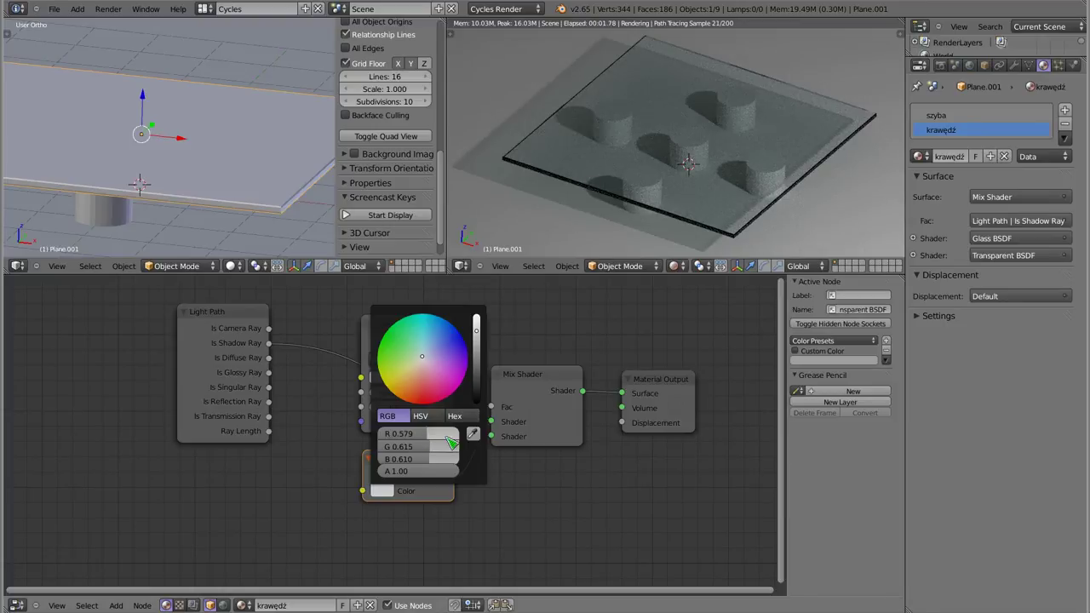
drag(443, 447, 443, 449)
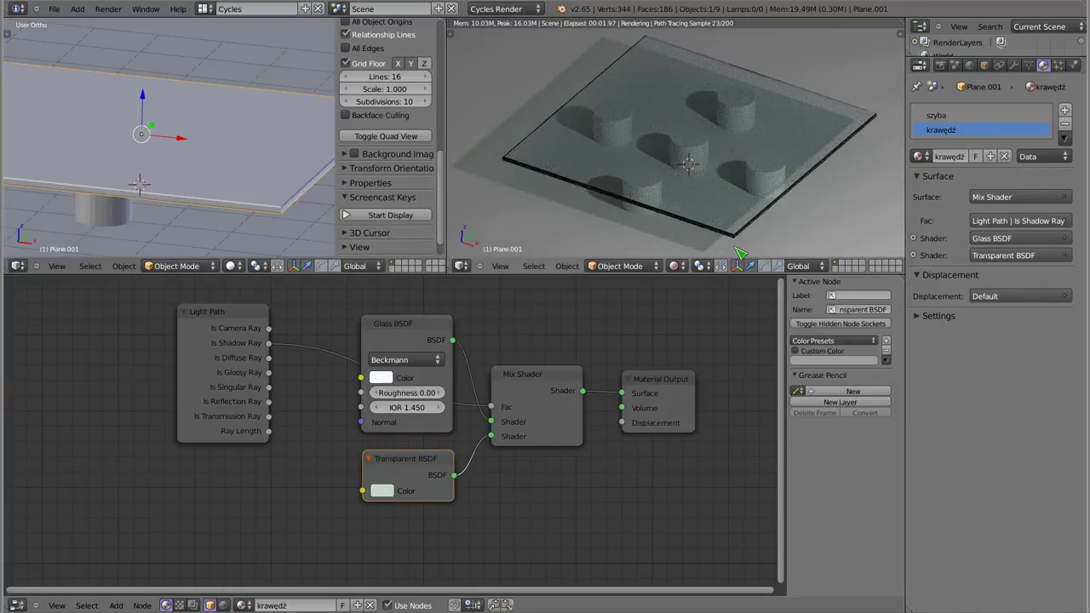
scroll(727, 253, up, 3)
scroll(707, 234, up, 2)
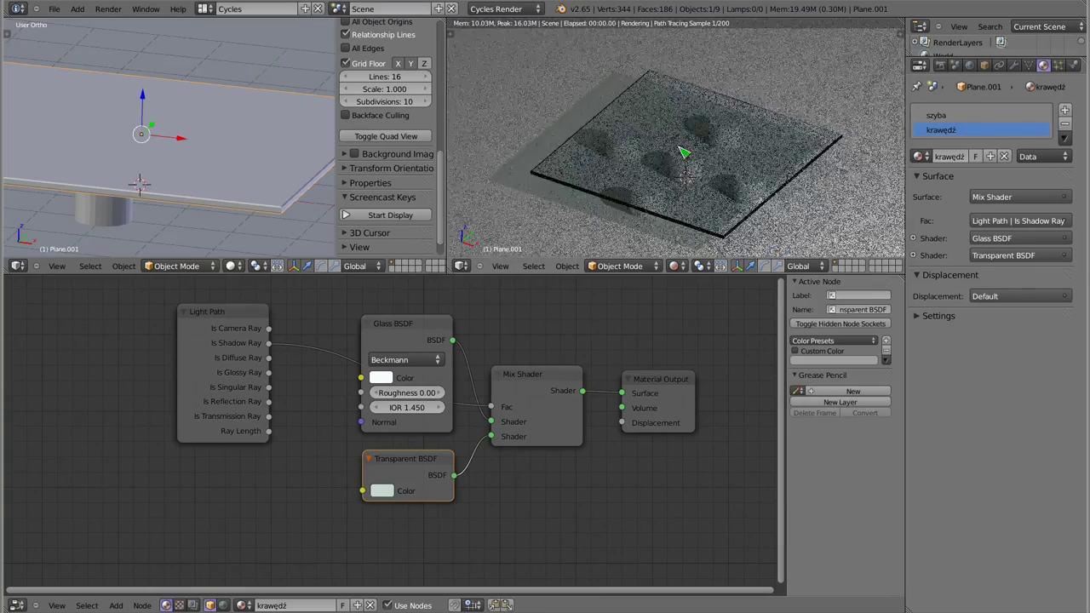
middle_drag(739, 207, 761, 190)
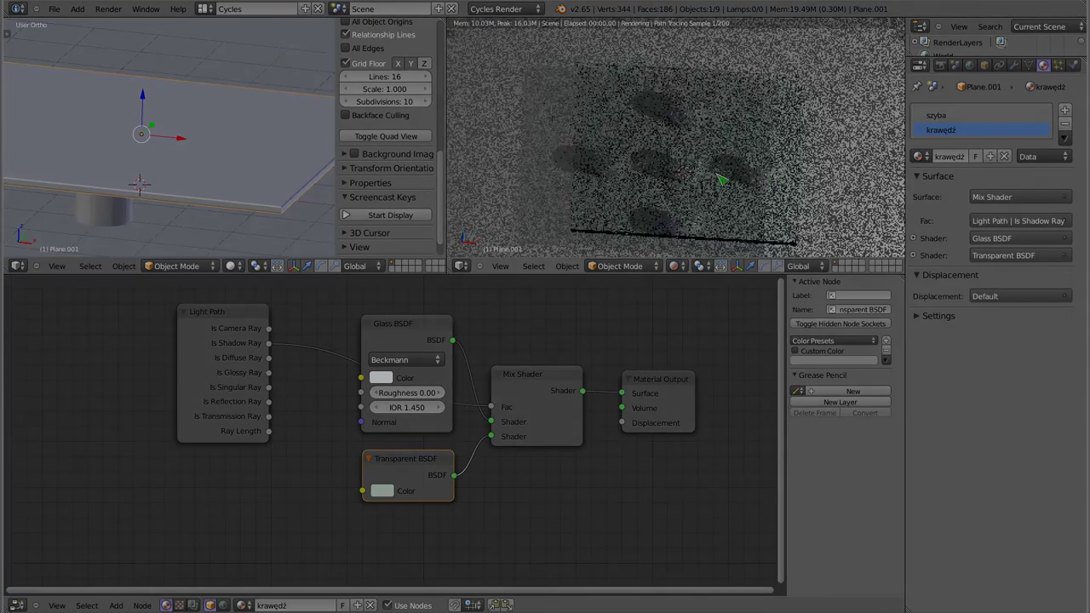